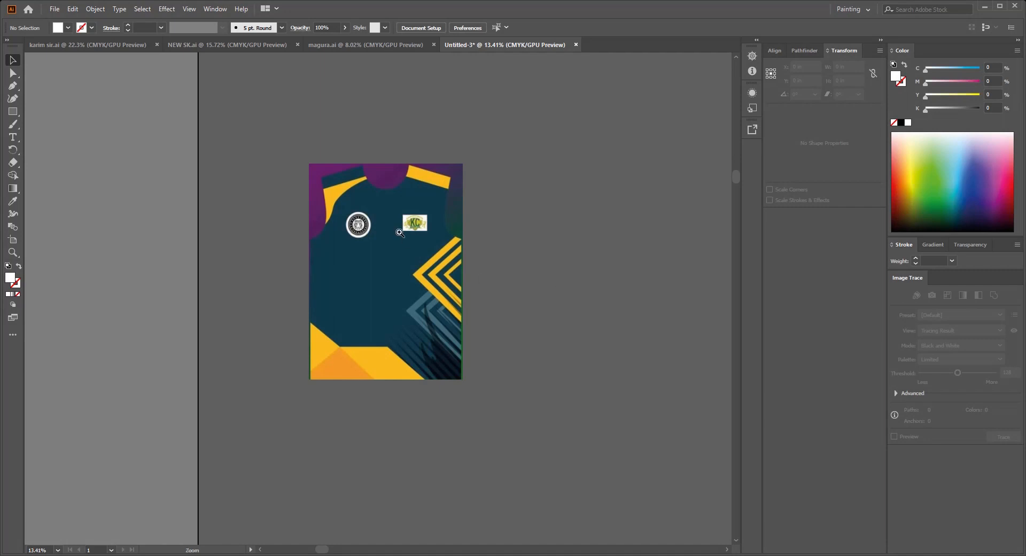
Step: Trace the upper arm of the jersey's largest yellow chevron with the Pen tool past the artwork's edge, using no fill
drag(399, 233, 485, 303)
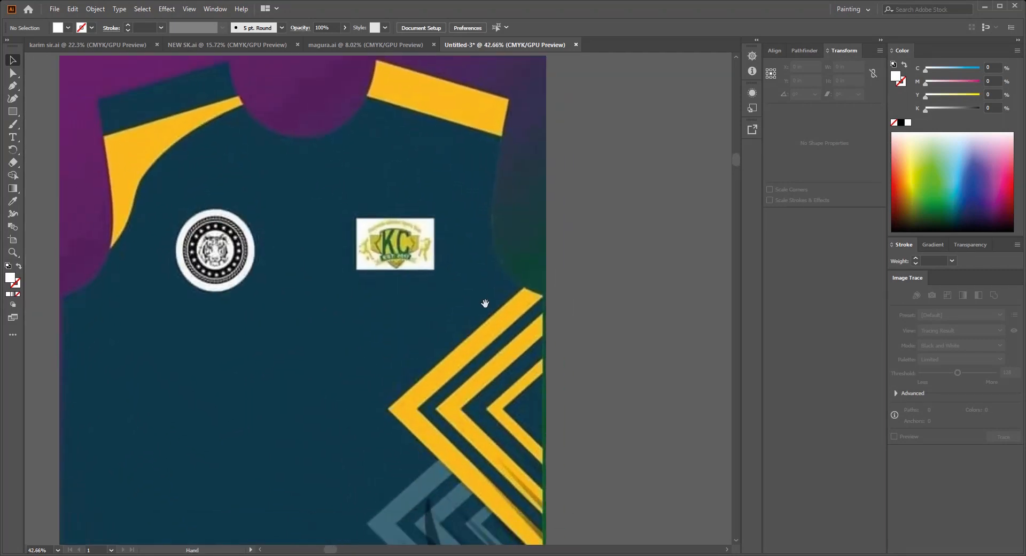
scroll(481, 342, down, 1)
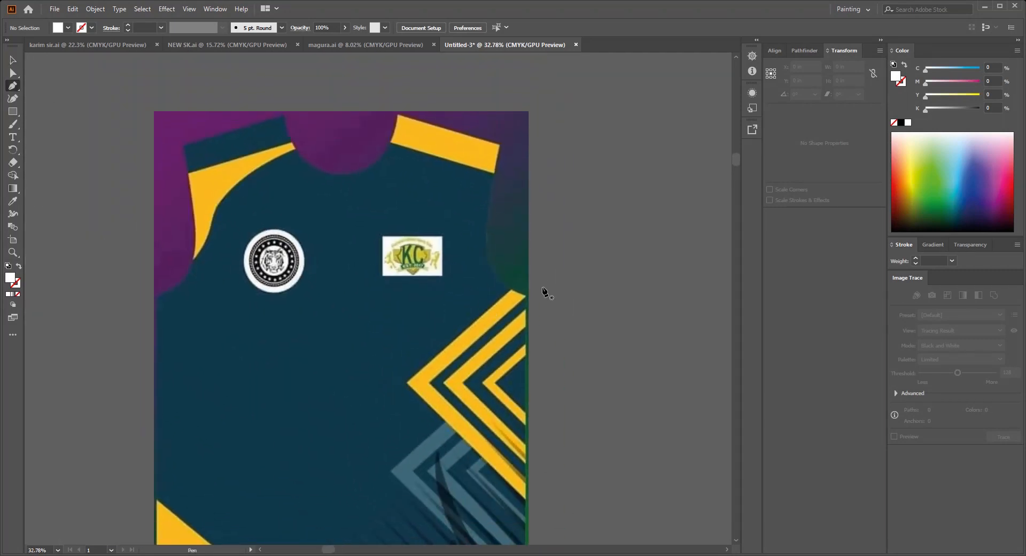
scroll(409, 392, up, 2)
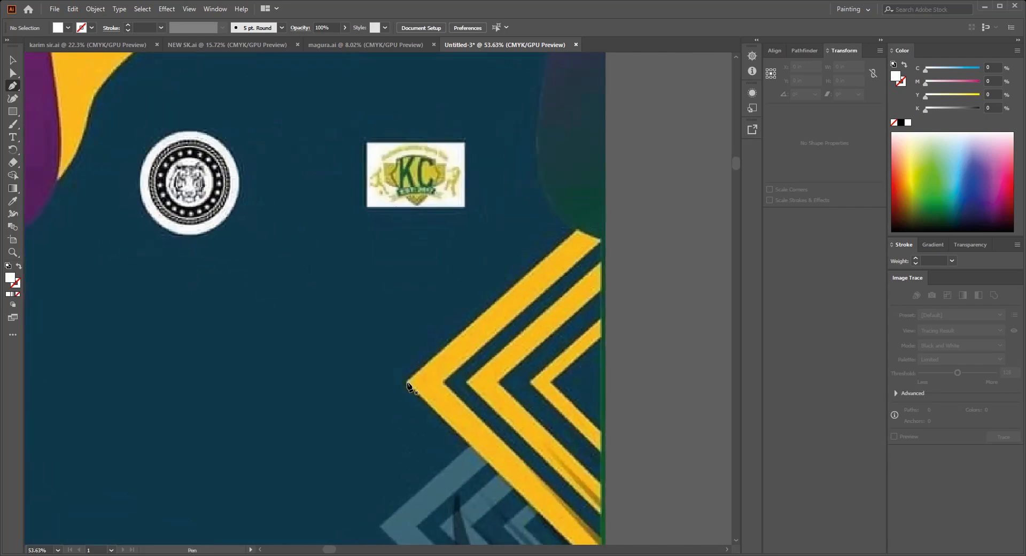
click(407, 386)
click(573, 234)
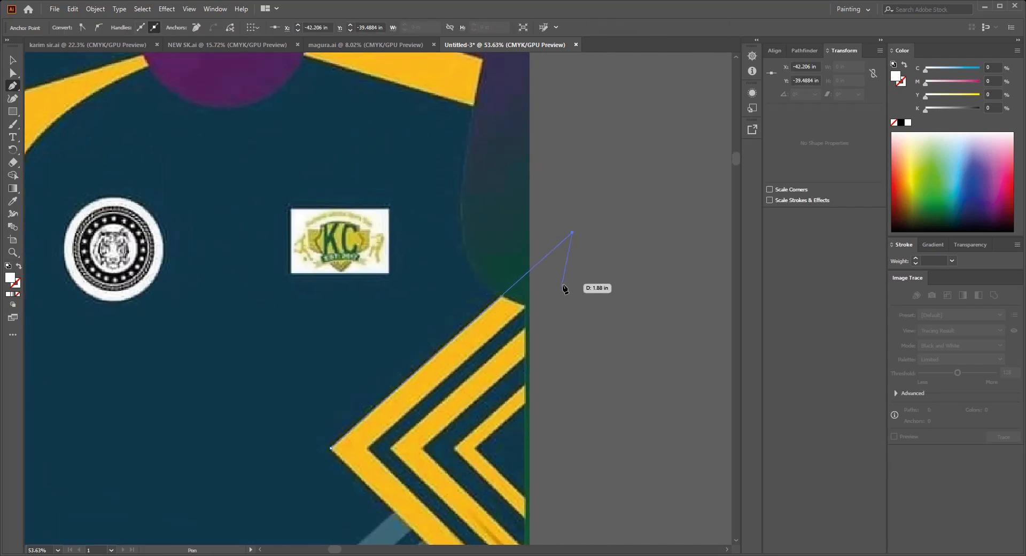
click(562, 283)
drag(555, 318, 636, 191)
key(slash)
click(555, 239)
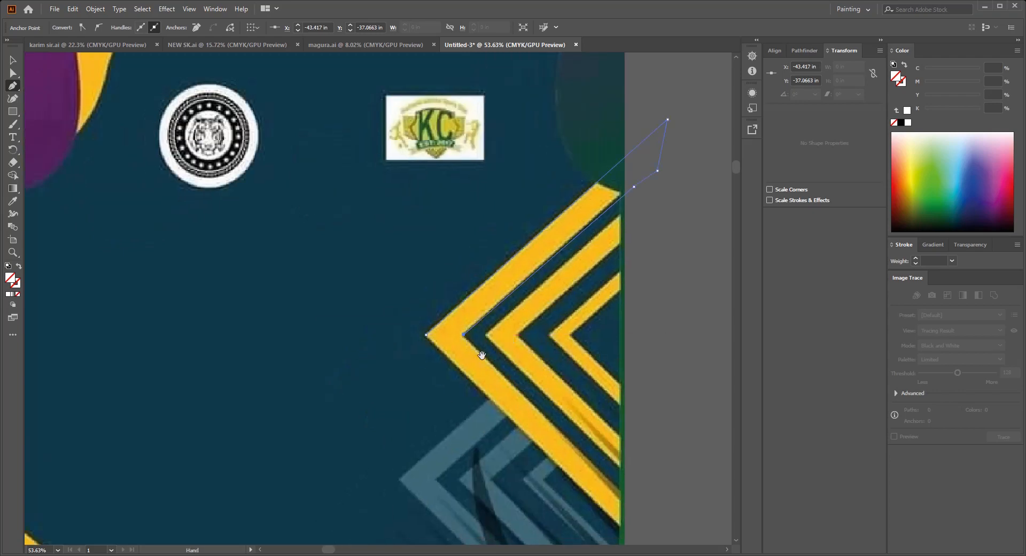
Step: Trace the largest chevron's lower arm to close the path and fill it with the yellow sampled from the artwork
drag(482, 355, 428, 327)
scroll(428, 327, up, 1)
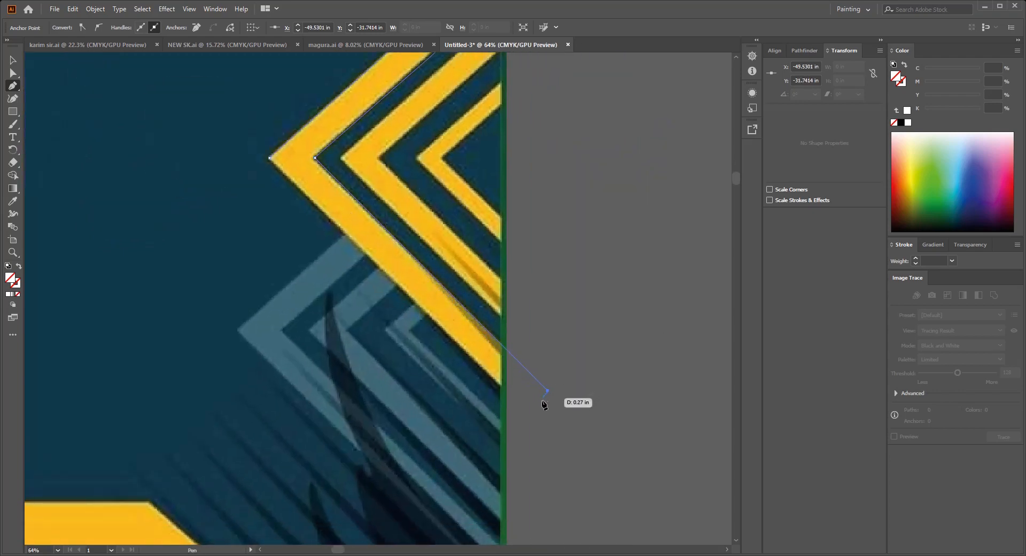
click(509, 395)
drag(350, 174, 412, 198)
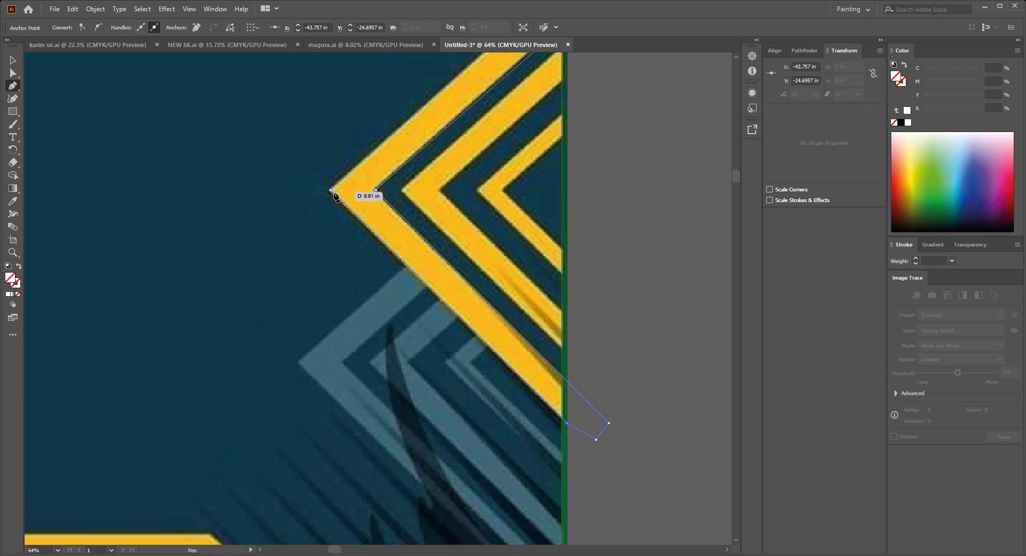
scroll(378, 245, down, 1)
drag(491, 325, 450, 286)
drag(438, 236, 448, 276)
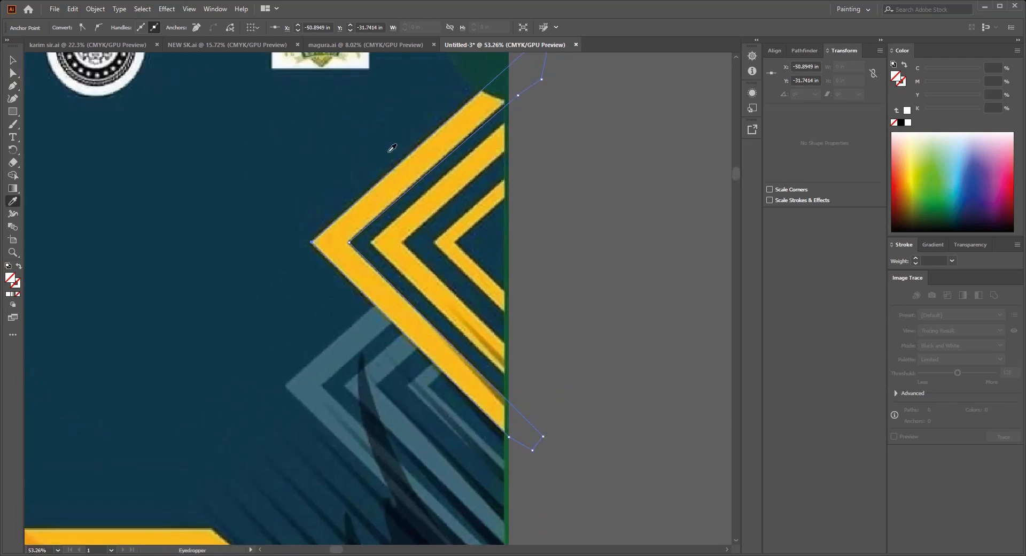
click(415, 173)
key(v)
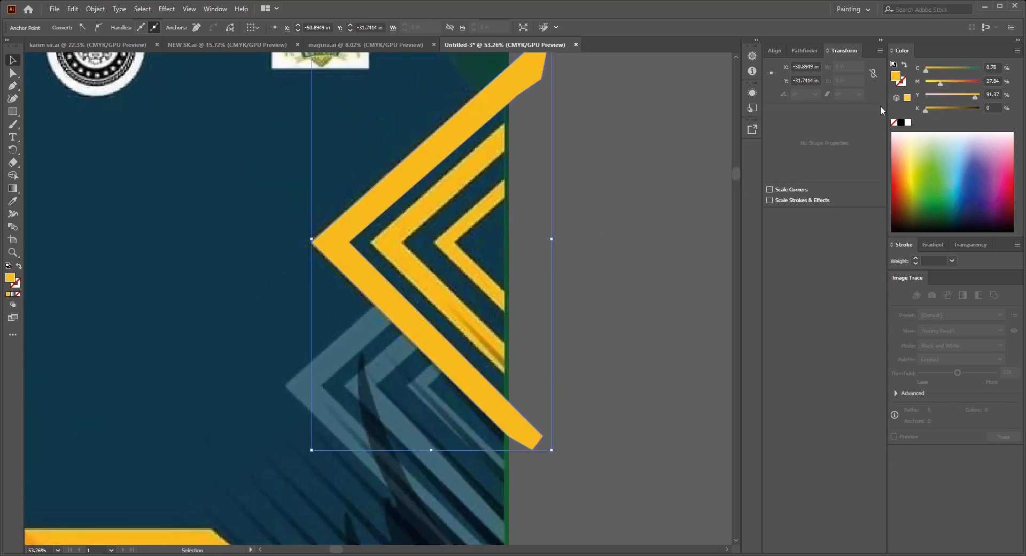
drag(920, 86, 924, 84)
drag(974, 97, 1015, 97)
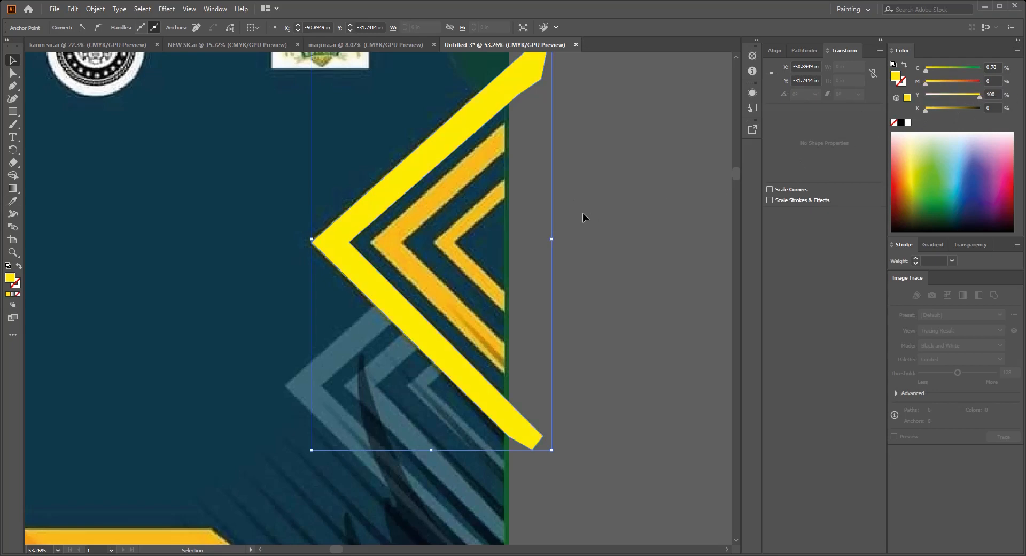
key(ctrl+z)
key(ctrl+z)
click(591, 229)
Step: Duplicate the yellow chevron horizontally inward so its tip lies on the artwork's second chevron
scroll(506, 236, up, 2)
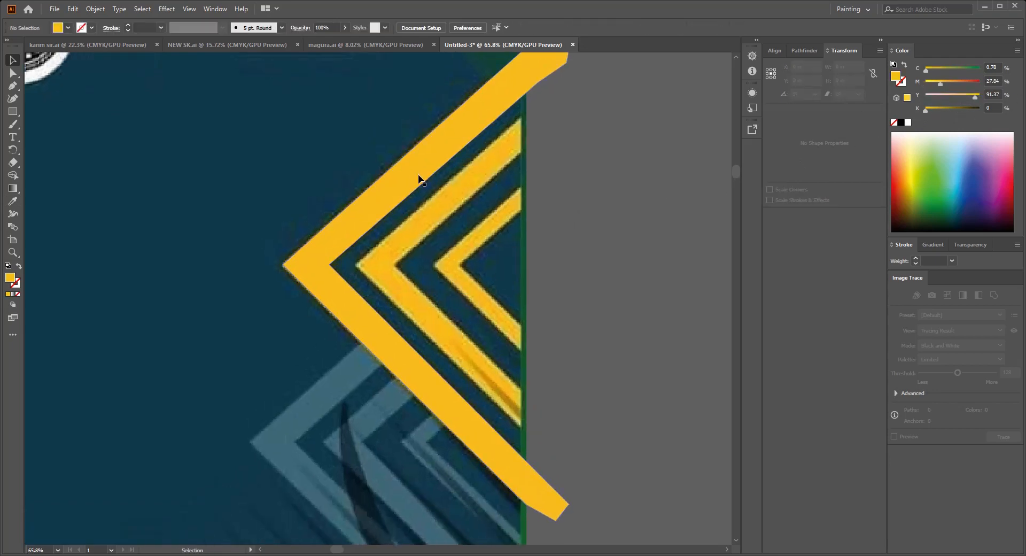
key(Tab)
key(Tab)
drag(521, 238, 572, 289)
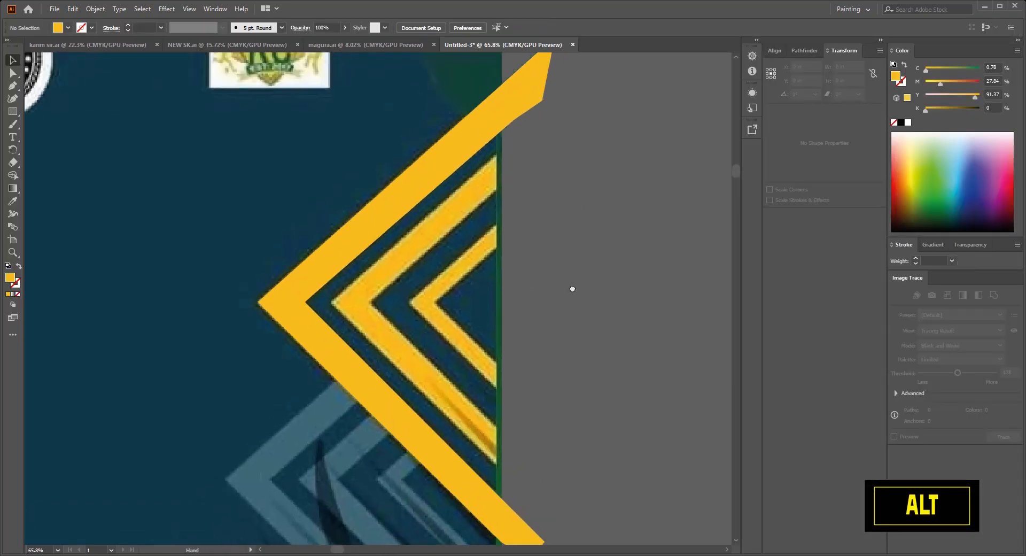
scroll(572, 288, up, 1)
drag(346, 210, 427, 229)
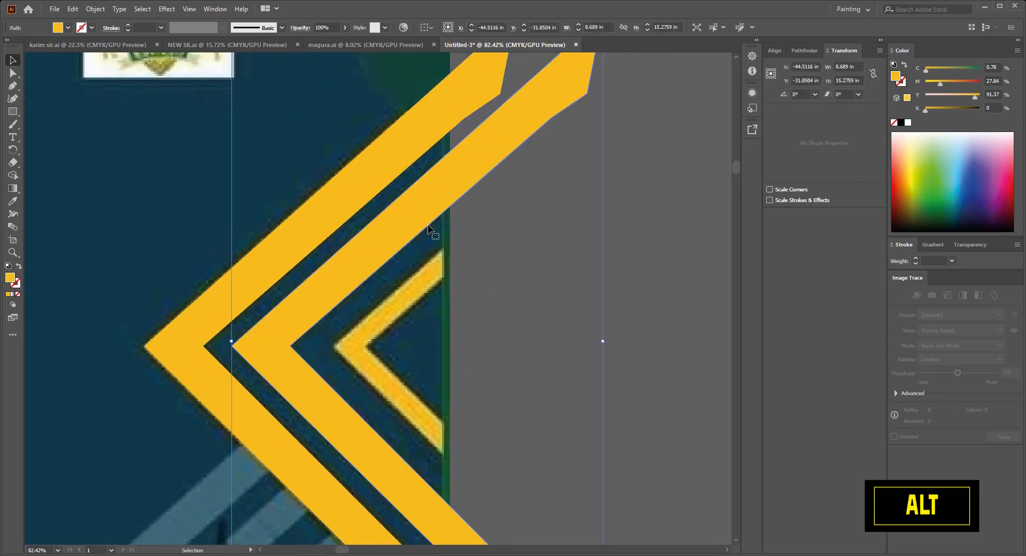
Step: Thin the duplicated chevron by moving its inner corner anchor slightly toward its outer tip
scroll(442, 327, up, 5)
key(a)
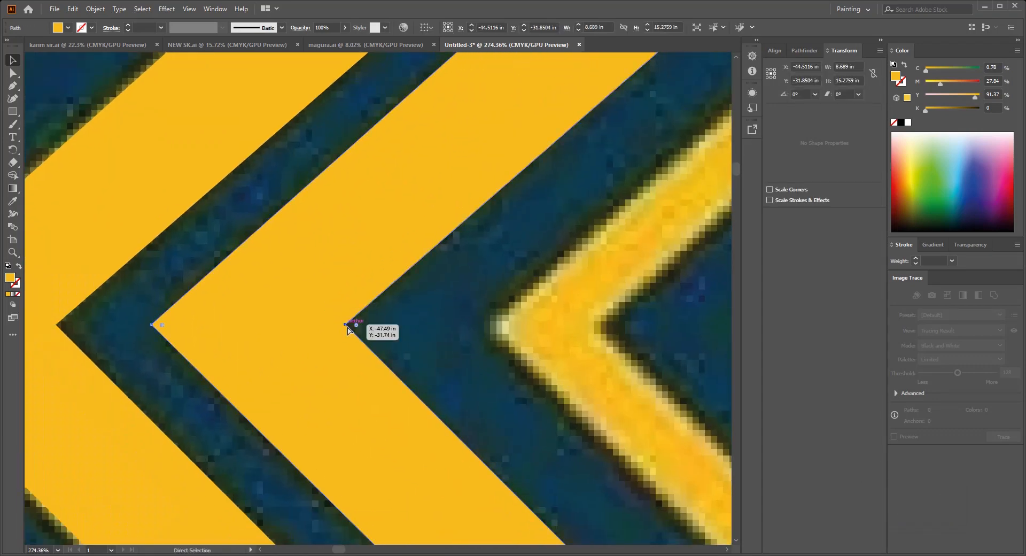
drag(347, 327, 329, 321)
scroll(410, 299, down, 9)
drag(410, 298, 316, 289)
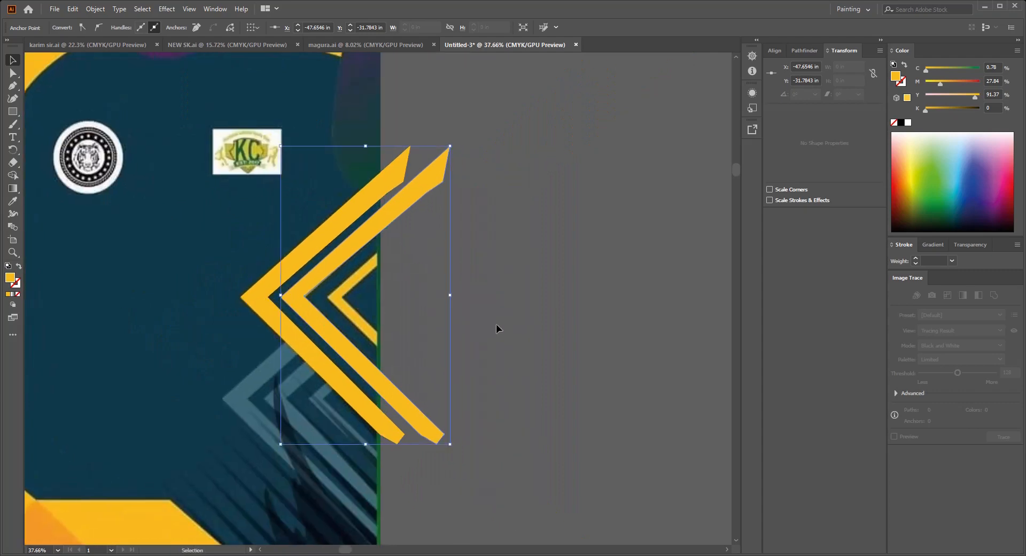
click(496, 328)
Step: Trace the smallest inner yellow chevron with the Pen tool as a closed yellow shape ending past the jersey's edge
scroll(441, 345, up, 3)
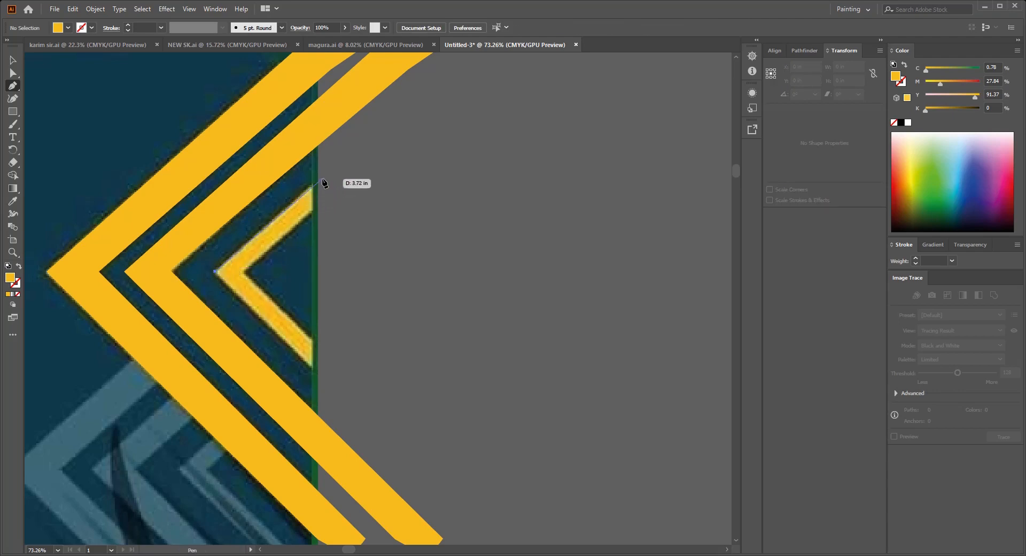
drag(322, 182, 321, 204)
click(244, 272)
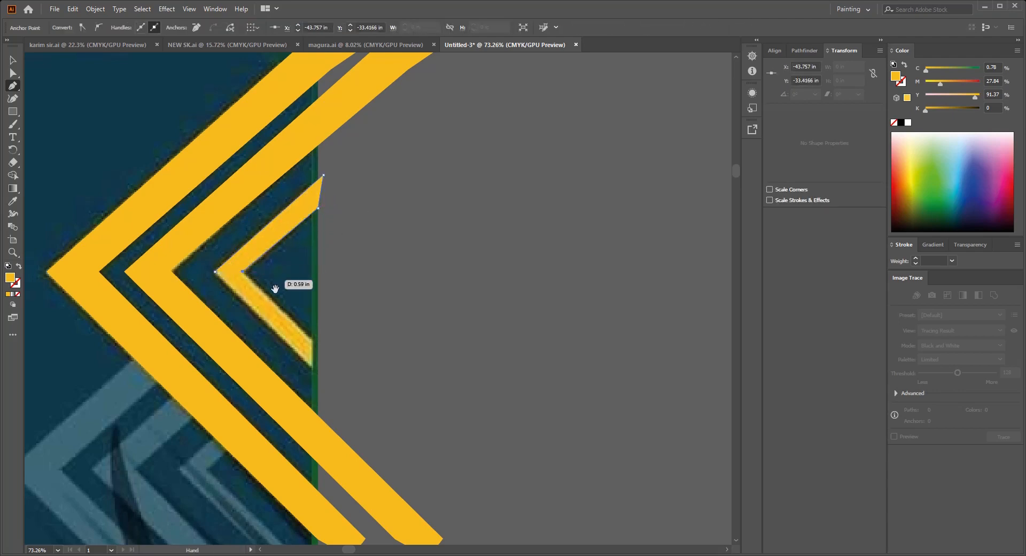
drag(275, 291, 297, 253)
click(294, 311)
click(285, 331)
click(168, 214)
scroll(182, 246, down, 3)
key(v)
click(438, 237)
Step: Select the three yellow chevrons and group them
scroll(396, 219, down, 2)
drag(396, 219, 483, 257)
drag(451, 382, 485, 277)
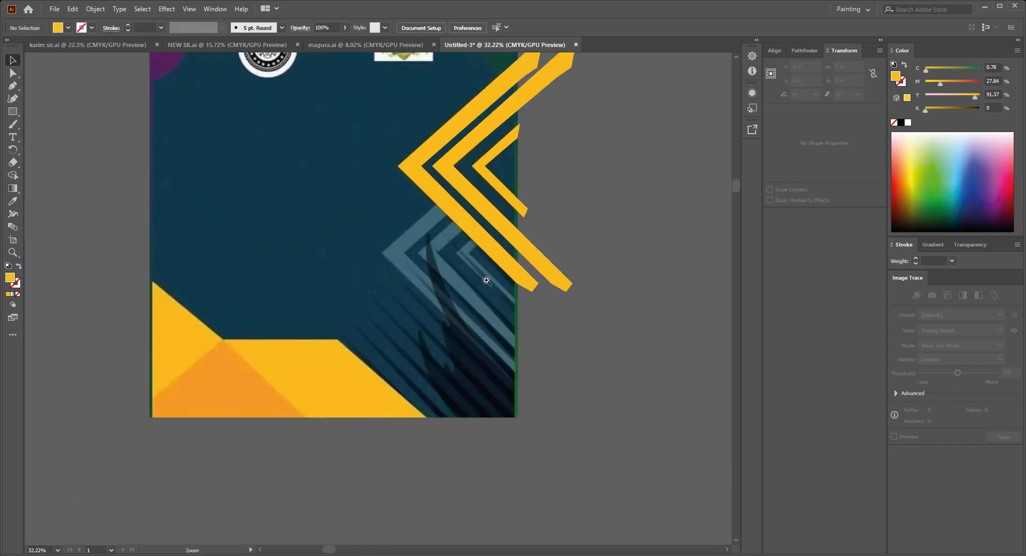
scroll(535, 223, up, 2)
scroll(511, 230, down, 2)
drag(527, 230, 540, 239)
drag(491, 196, 478, 271)
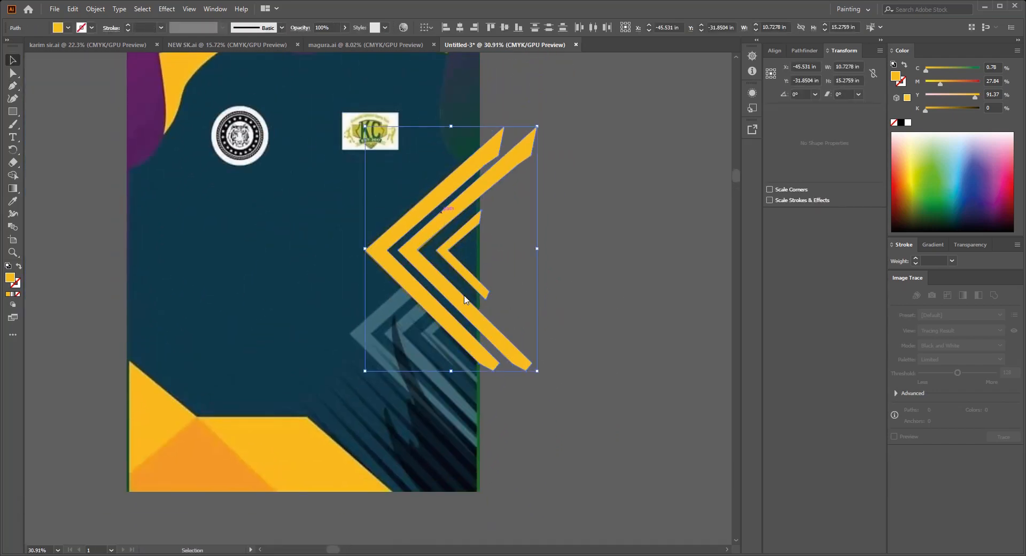
key(ctrl+g)
click(580, 276)
Step: Temporarily hide the yellow chevron group to examine the reference chevrons underneath
drag(488, 219, 480, 262)
click(463, 248)
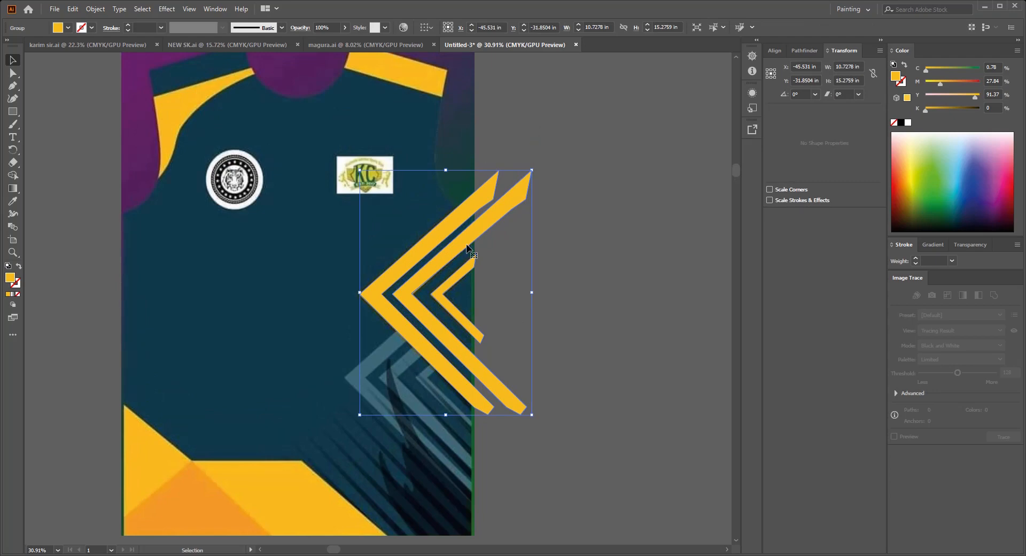
scroll(488, 261, up, 2)
drag(489, 261, 458, 103)
scroll(455, 253, down, 1)
key(ctrl+x)
scroll(428, 218, up, 2)
drag(438, 222, 446, 308)
scroll(437, 227, down, 1)
key(ctrl+alt+3)
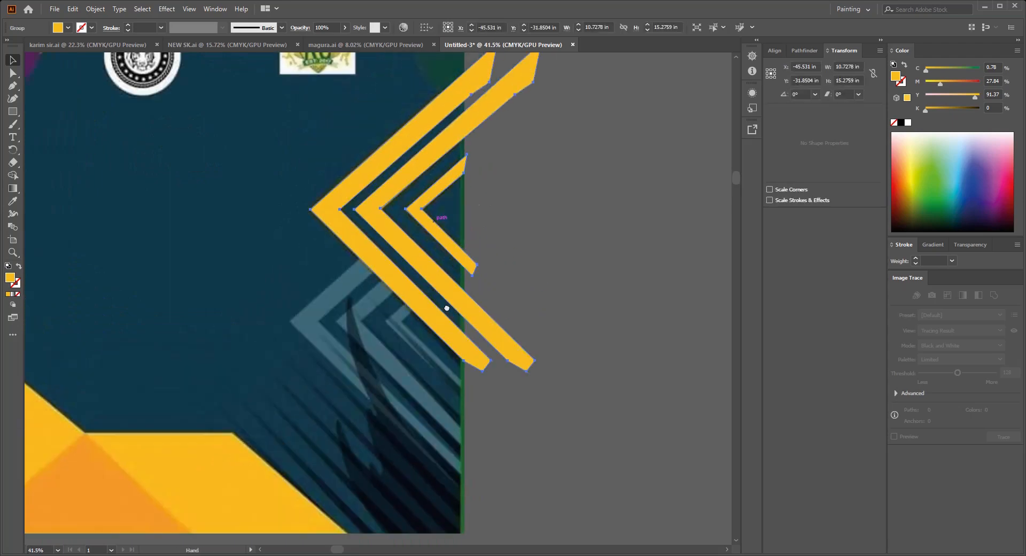
Step: Duplicate the yellow chevron group down onto the artwork's faint blue-grey chevrons
scroll(454, 216, up, 1)
drag(440, 259, 443, 359)
drag(528, 318, 523, 339)
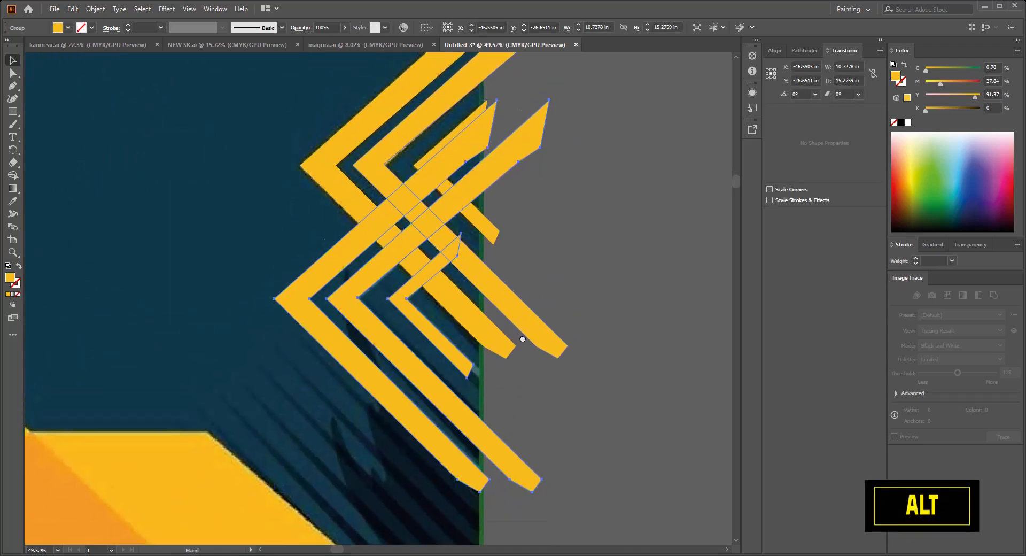
scroll(561, 229, up, 1)
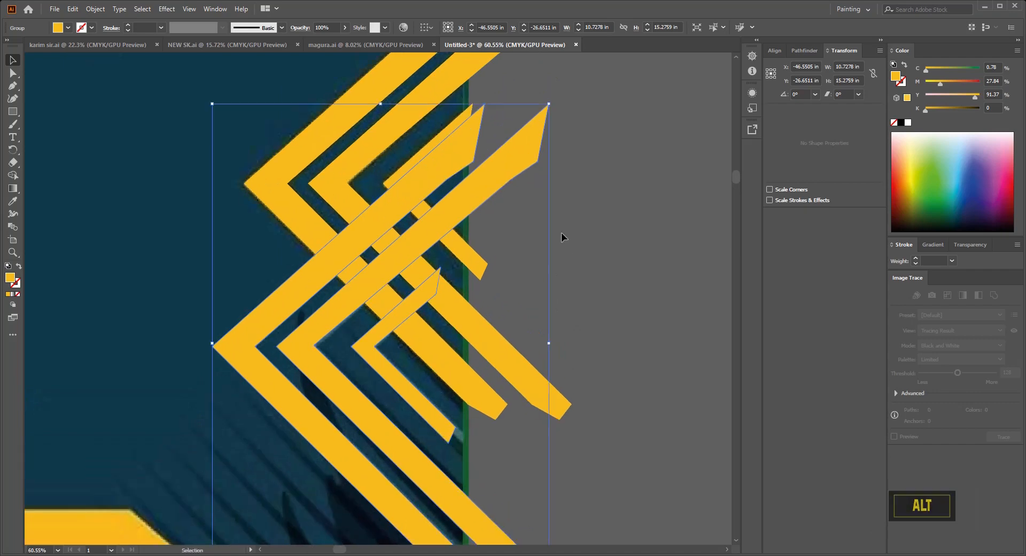
Step: Recolor the duplicated chevron group with the blue-grey sampled from the artwork's faint chevrons
key(slash)
drag(359, 307, 400, 288)
click(11, 205)
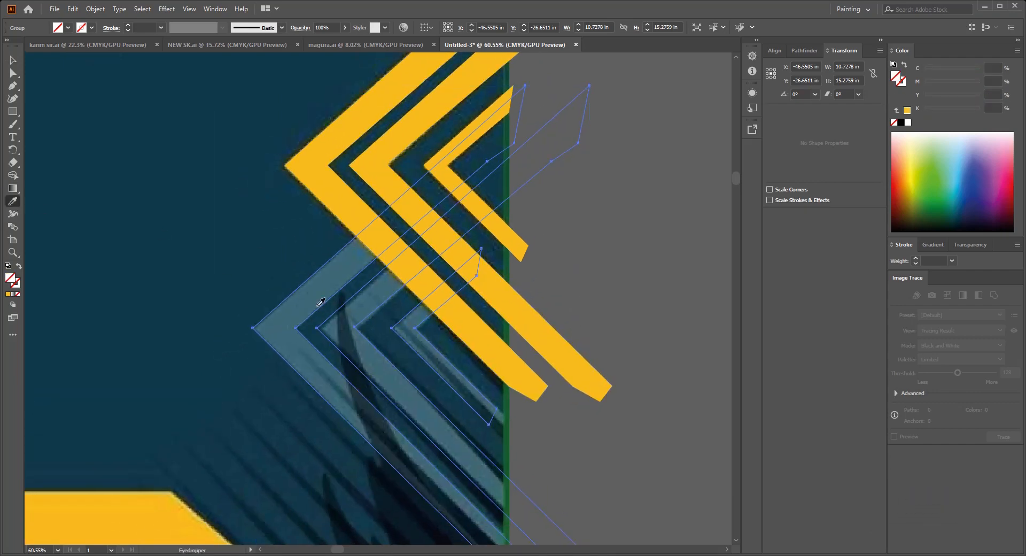
click(326, 295)
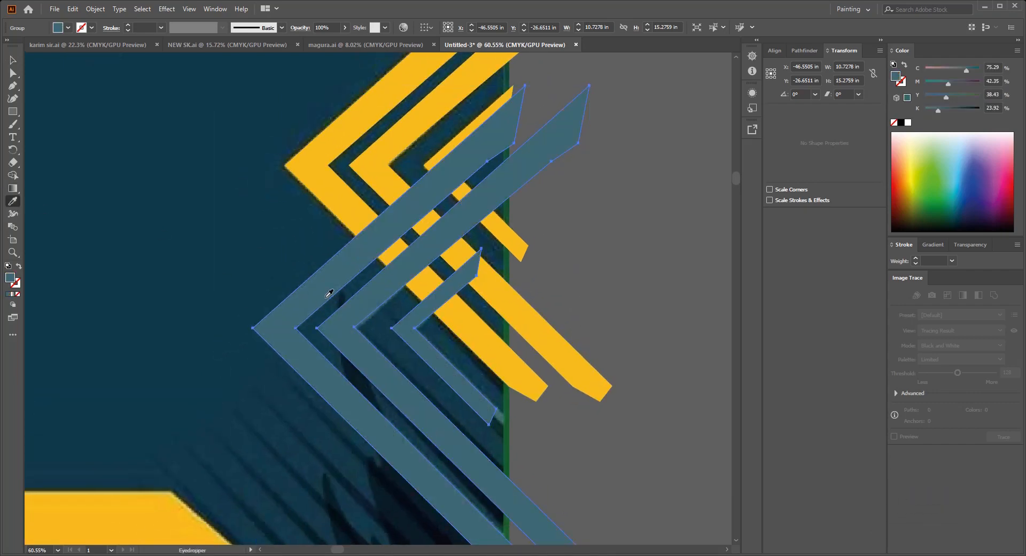
Step: Set the blue-grey chevron group's opacity to 80% and deselect it
click(989, 248)
text(80)
key(Return)
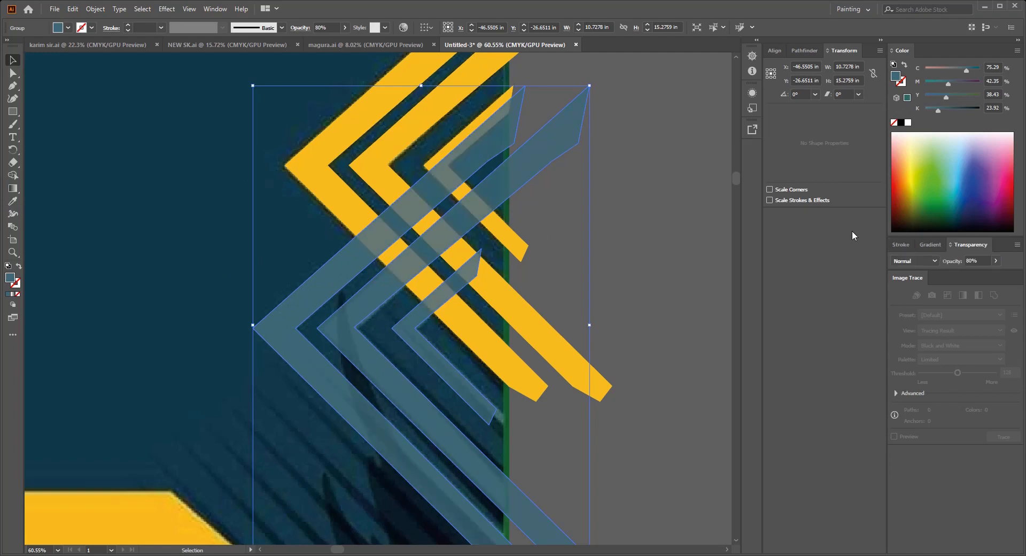
click(721, 246)
Step: Shorten the outer blue-grey chevron's upper arm by moving its end anchors to the yellow chevron's lower edge
scroll(529, 305, up, 3)
drag(455, 214, 501, 323)
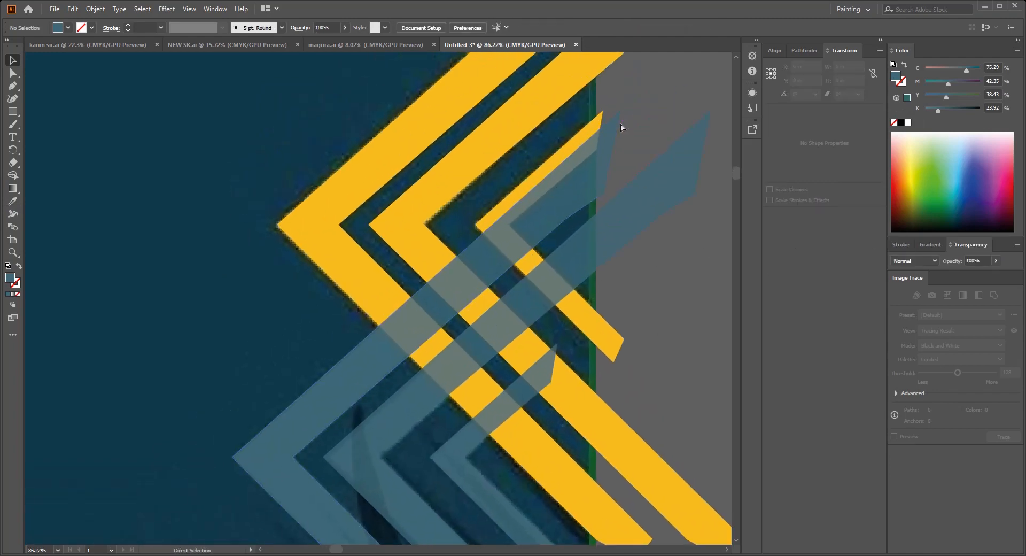
drag(612, 113, 411, 250)
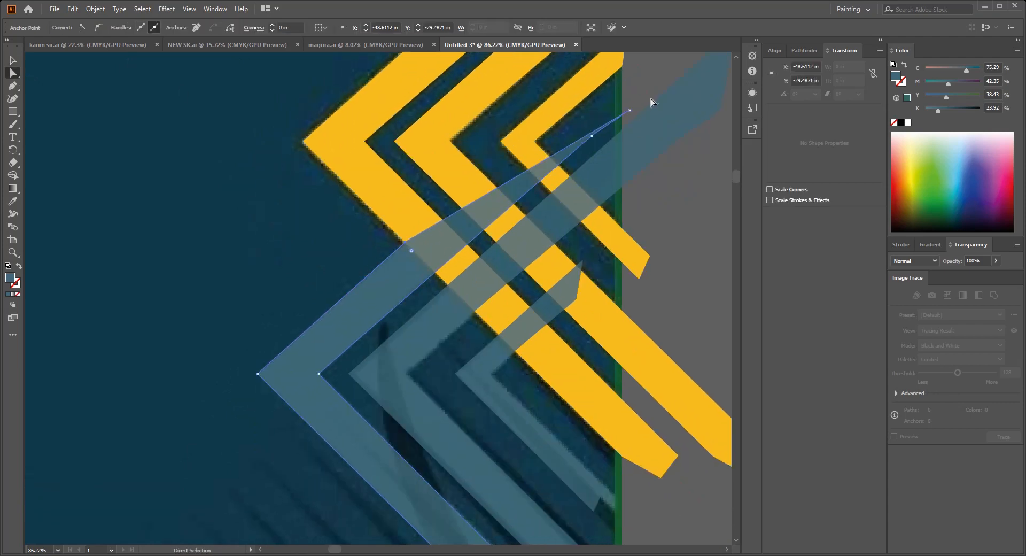
drag(631, 112, 419, 255)
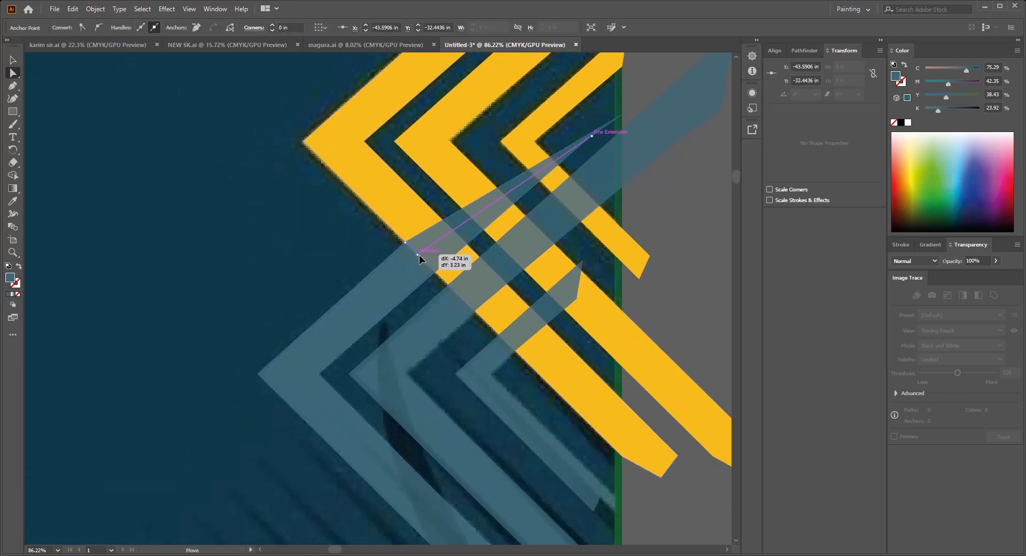
drag(592, 137, 435, 273)
Step: Shorten the middle blue-grey chevron's upper arm by moving its end anchors to the yellow chevron's lower edge
drag(524, 296, 405, 292)
scroll(405, 292, down, 2)
drag(553, 109, 352, 283)
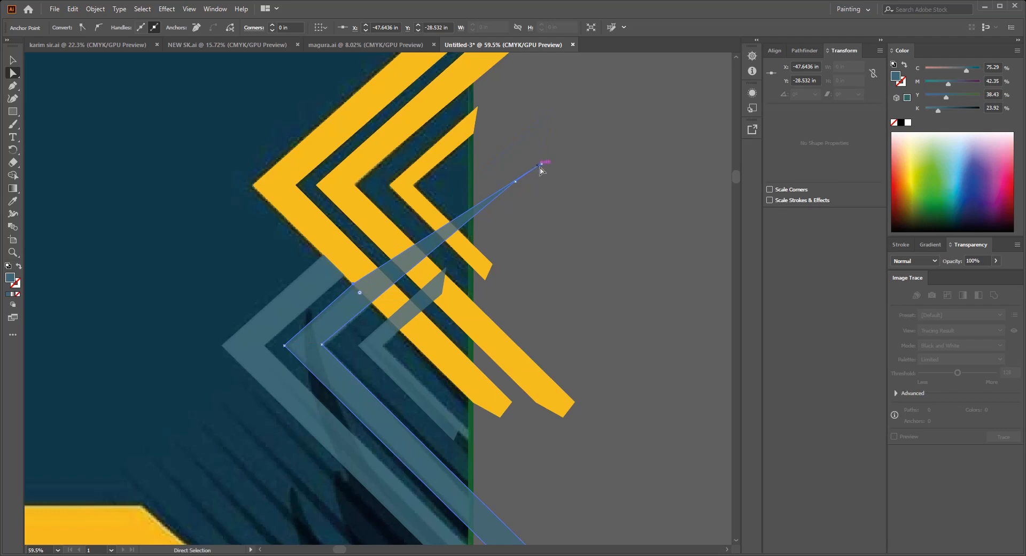
drag(540, 164, 365, 296)
scroll(366, 296, down, 1)
scroll(366, 296, up, 3)
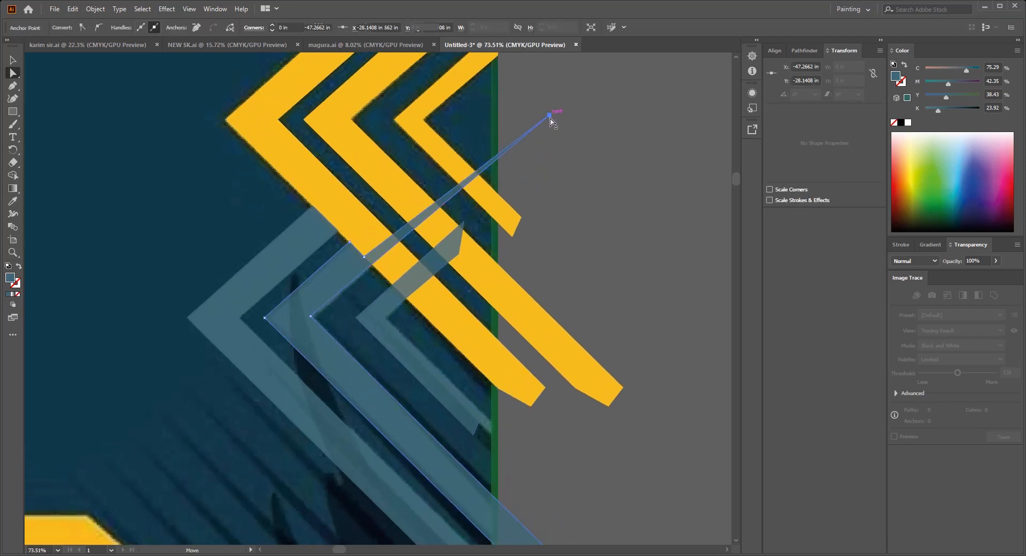
drag(549, 119, 373, 267)
Step: Shorten the innermost blue-grey chevron's upper arm so it ends at the yellow chevron's lower edge
scroll(374, 267, up, 3)
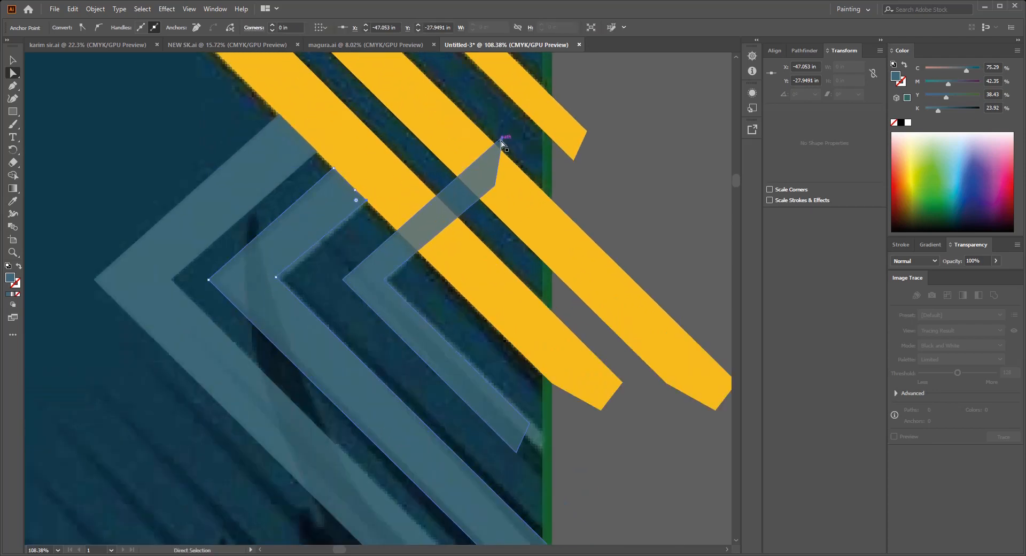
drag(501, 141, 417, 250)
scroll(393, 239, down, 4)
click(15, 60)
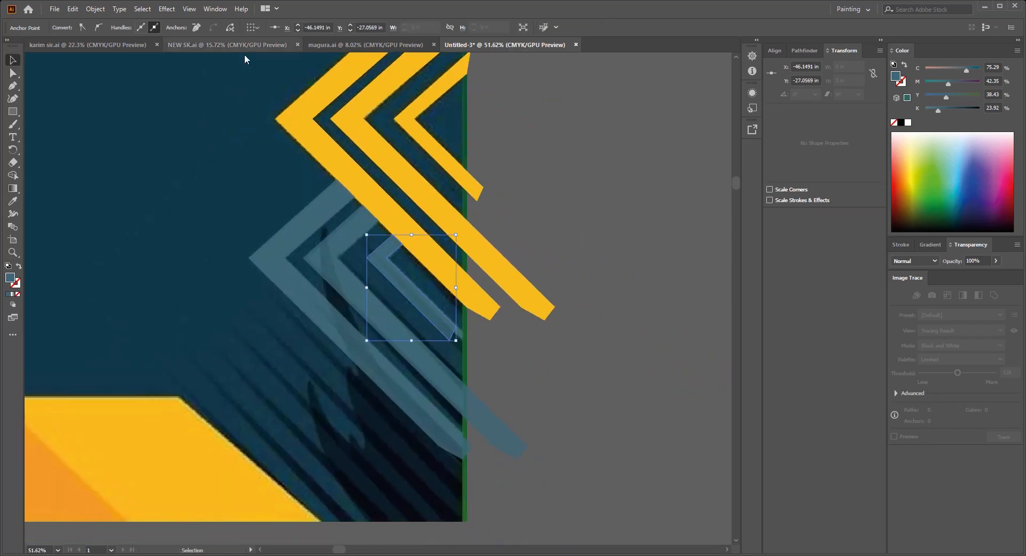
Step: Select the yellow and blue-grey chevron groups together and take them off the reference artwork
scroll(542, 214, down, 5)
click(405, 172)
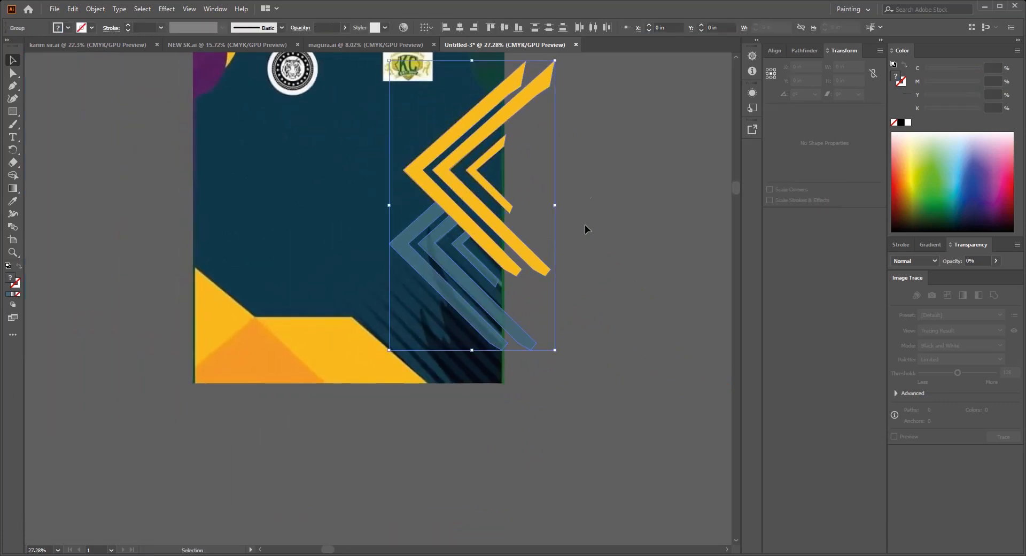
key(ctrl+x)
key(space)
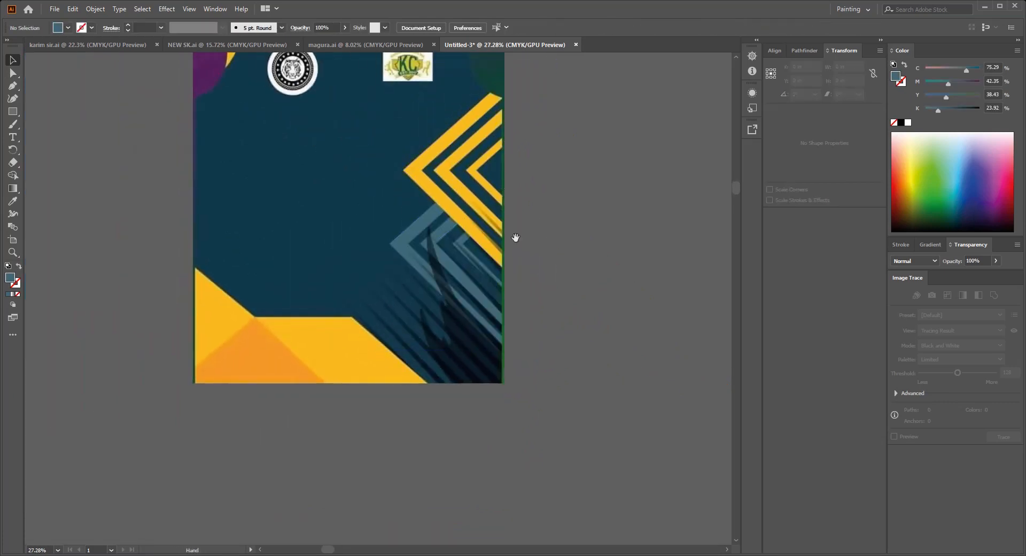
Step: Trace the short spike and the notches of the dark flame shape near the jersey's lower-right corner with the Pen tool, without a fill
scroll(516, 238, up, 4)
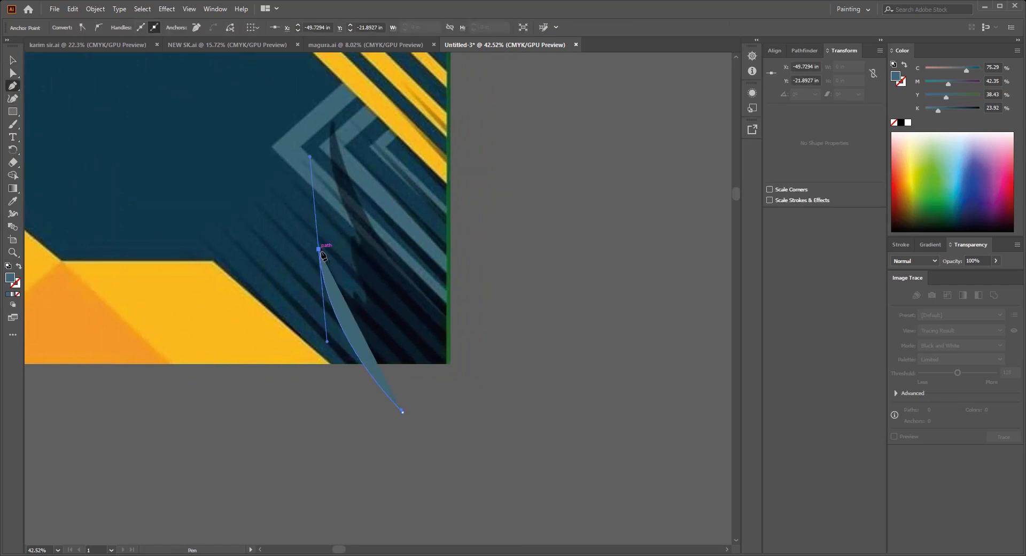
click(319, 249)
drag(342, 295, 351, 315)
key(/)
scroll(328, 290, up, 2)
drag(333, 247, 360, 264)
key(space)
key(space)
drag(368, 245, 341, 327)
click(365, 310)
scroll(369, 300, down, 2)
key(space)
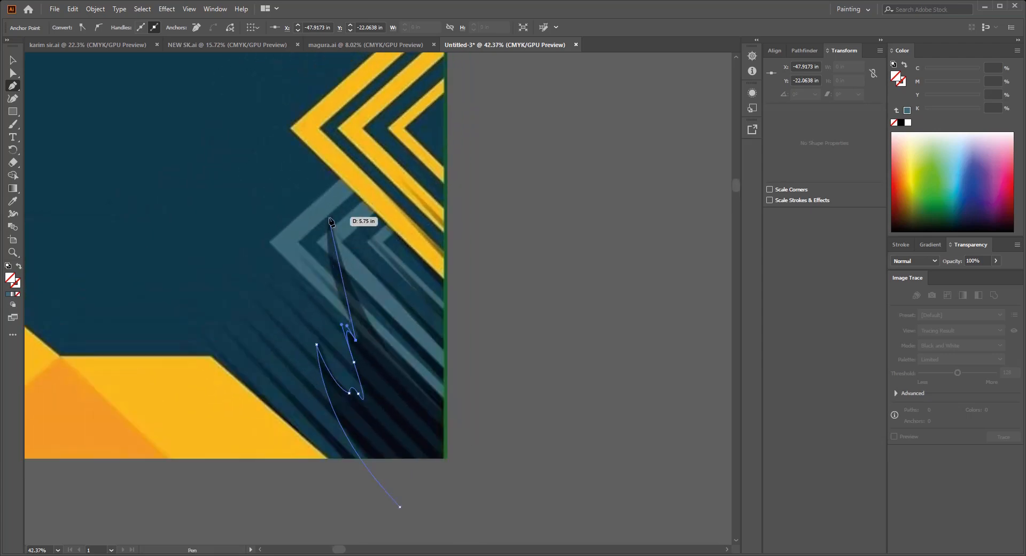
Step: Trace the flame shape's tall spike and its outer curve past the jersey's lower edge, and close the path
drag(329, 216, 342, 166)
drag(336, 224, 273, 171)
scroll(403, 354, up, 1)
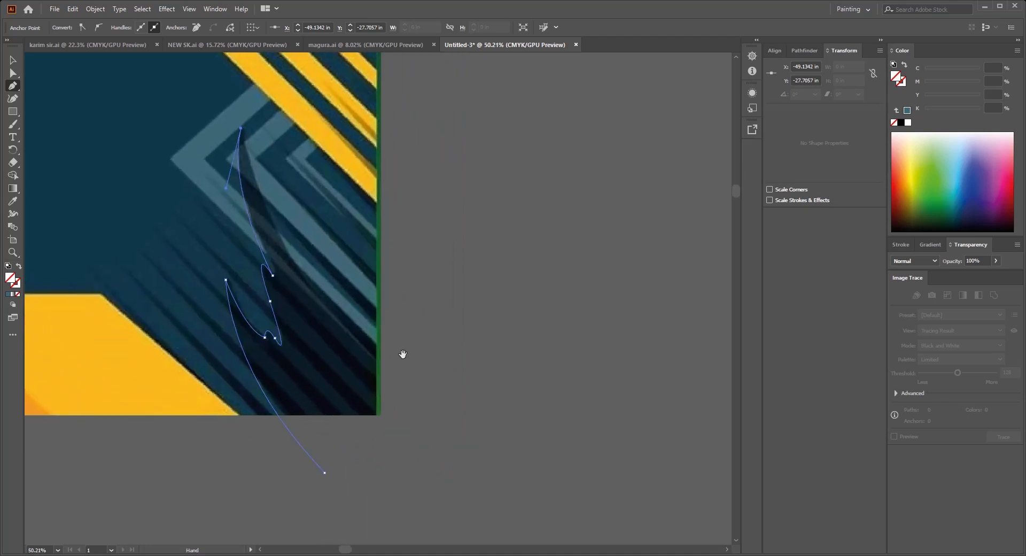
drag(463, 460, 467, 463)
drag(611, 531, 620, 531)
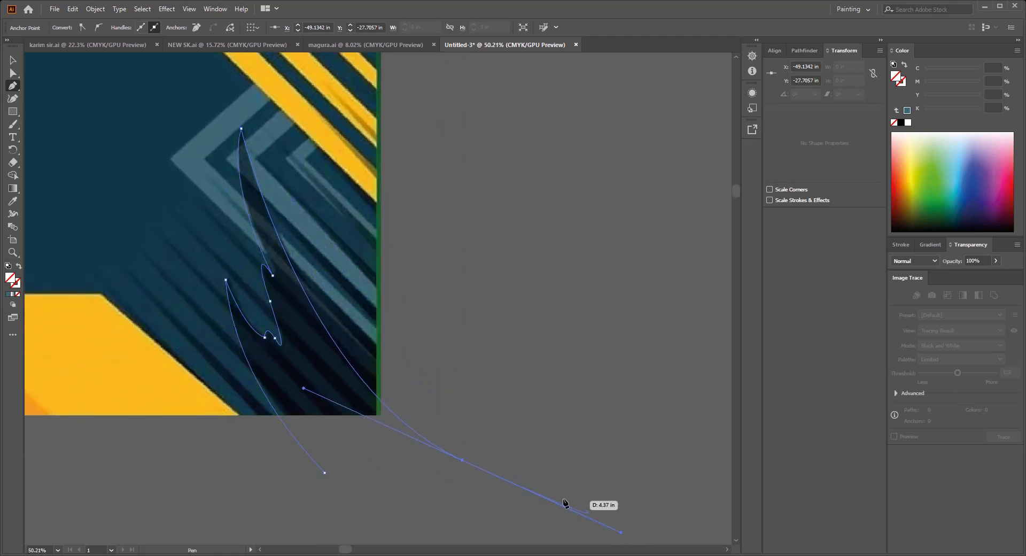
drag(454, 474, 485, 401)
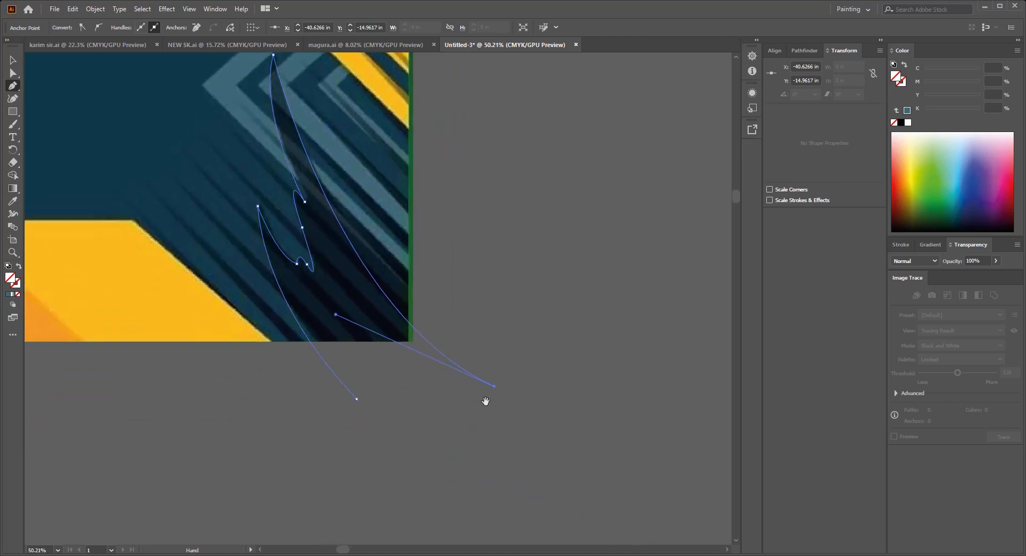
click(356, 398)
scroll(369, 385, down, 3)
drag(369, 384, 401, 403)
key(v)
click(485, 359)
scroll(511, 359, down, 2)
drag(511, 359, 623, 385)
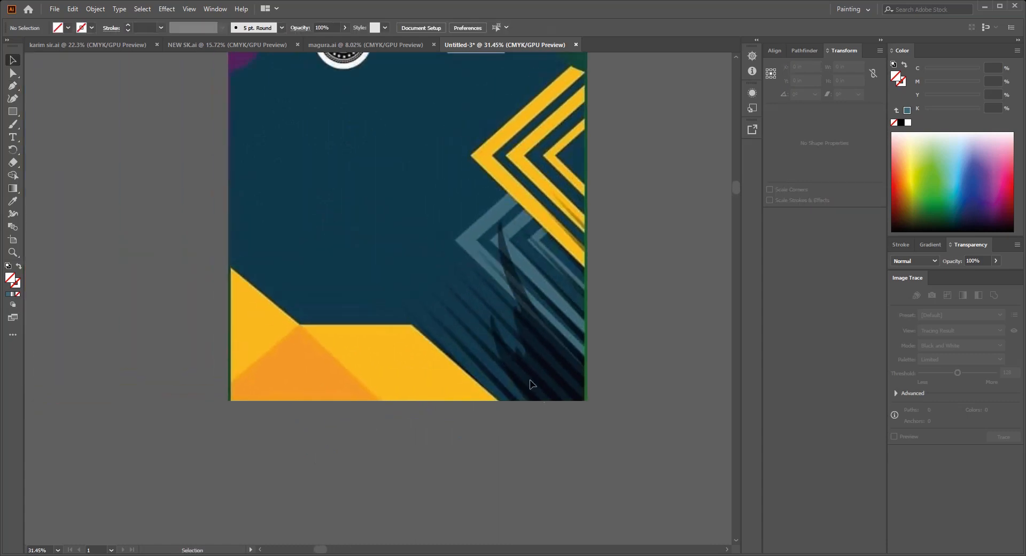
Step: Outline the yellow band at the jersey's lower edge as a closed shape extending past the reference image
click(299, 325)
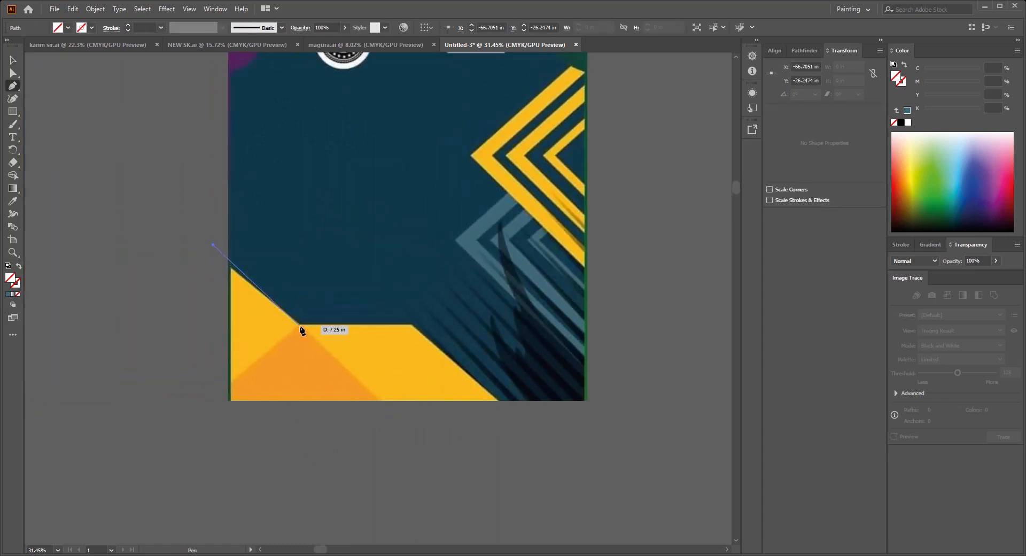
drag(413, 336, 328, 314)
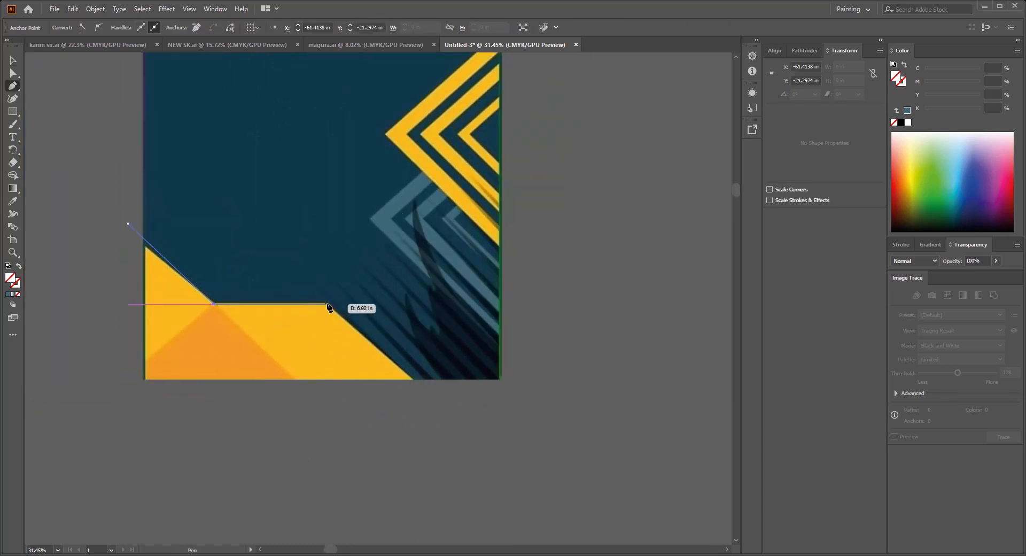
click(444, 404)
drag(443, 404, 571, 398)
click(232, 409)
click(254, 217)
drag(323, 337, 299, 321)
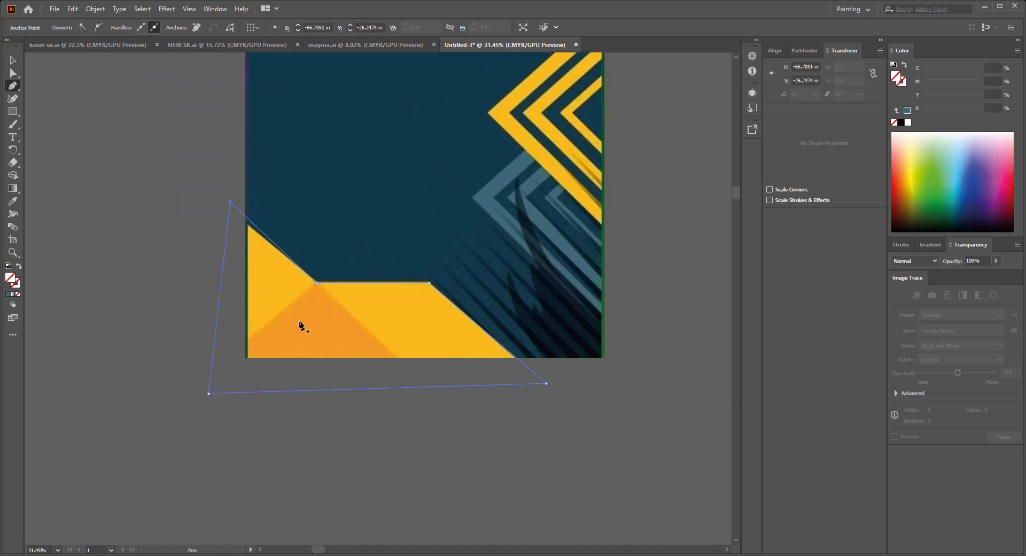
scroll(299, 322, up, 2)
key(v)
click(266, 417)
Step: Outline the orange triangle inside the yellow bottom band as a closed shape extending past the image's edges
key(p)
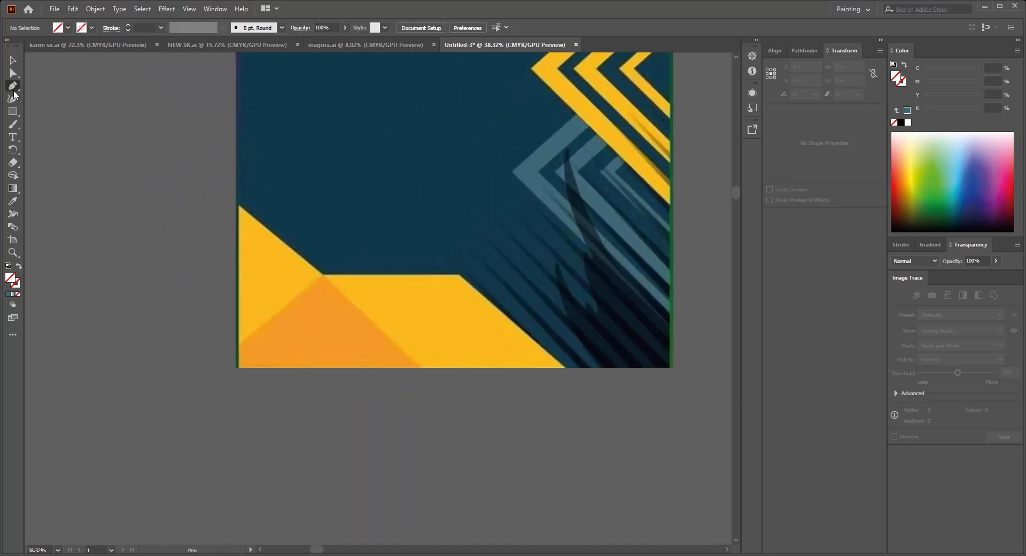
click(219, 356)
click(322, 276)
key(ctrl+z)
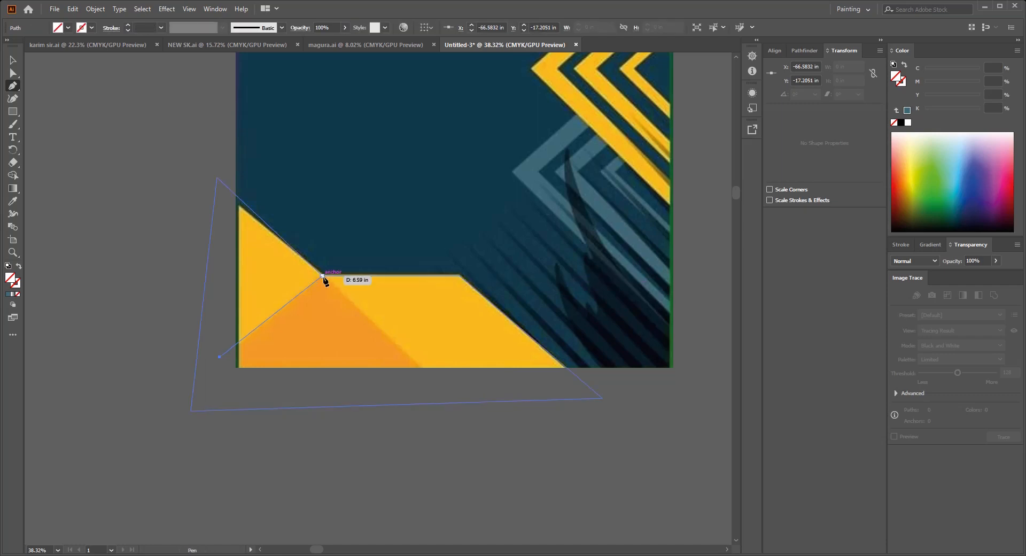
drag(323, 276, 466, 410)
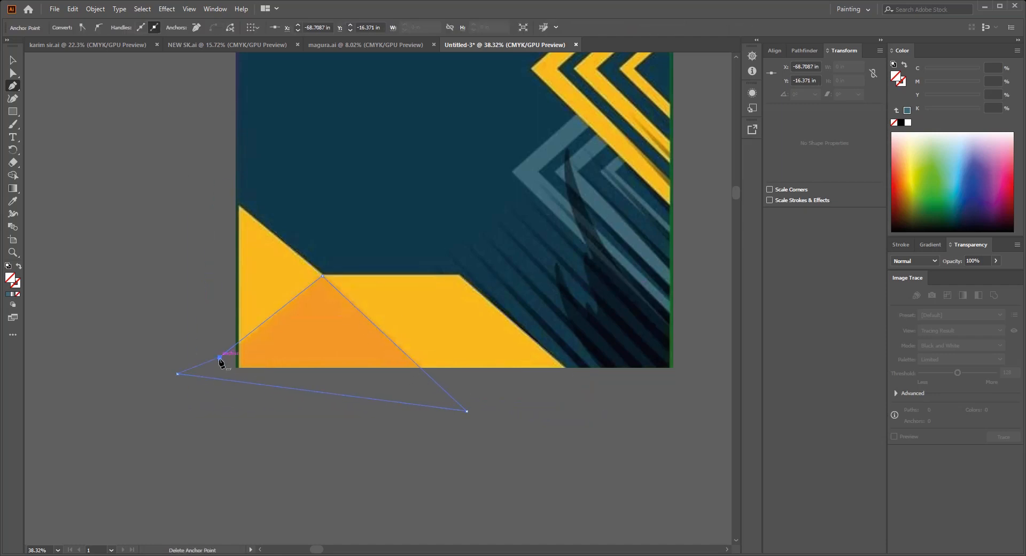
scroll(221, 362, down, 1)
drag(309, 280, 325, 348)
key(v)
click(146, 272)
Step: Trace the curved lower edge of the yellow shoulder area from beyond the left armhole to the neckline's right side
drag(348, 135, 380, 293)
scroll(381, 293, down, 1)
scroll(380, 293, up, 1)
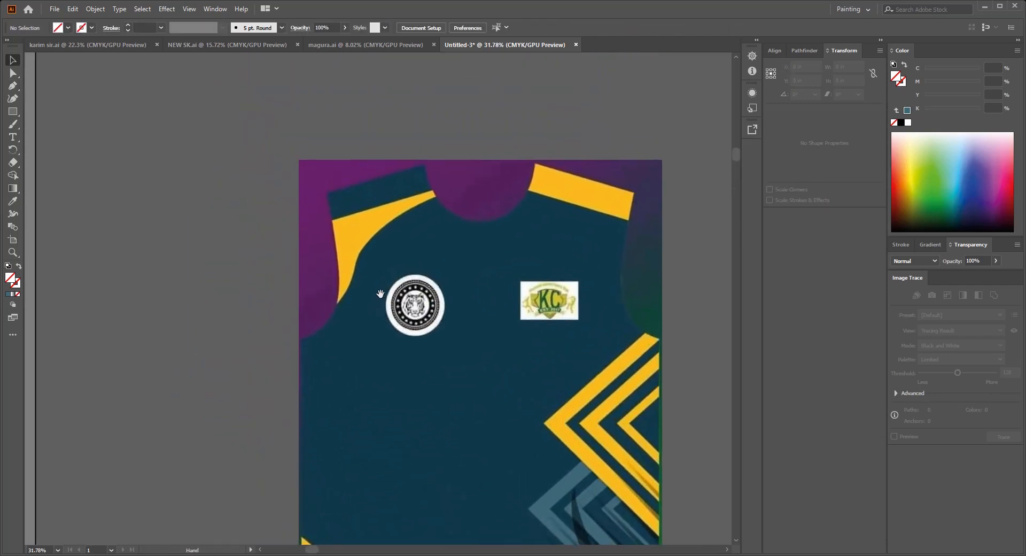
click(256, 363)
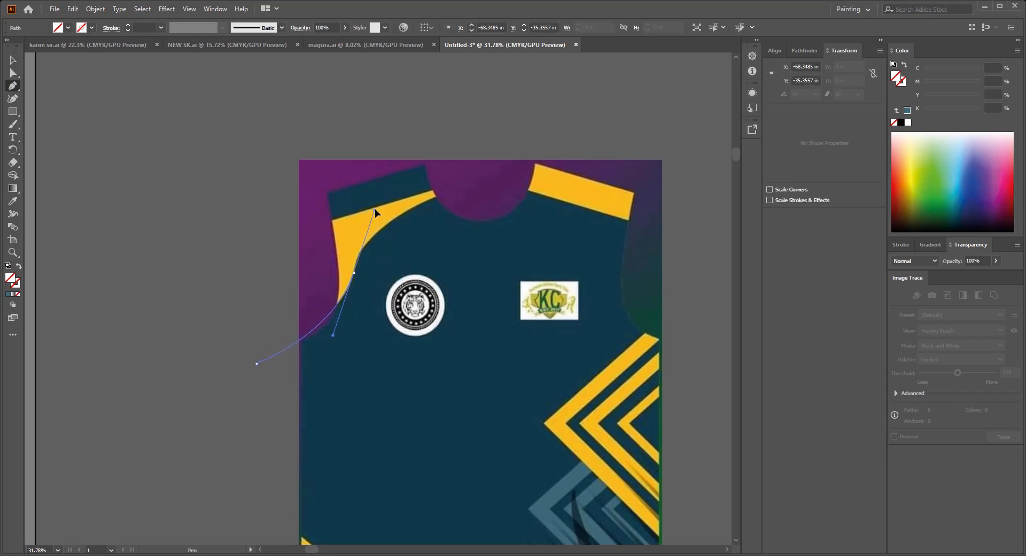
drag(374, 209, 374, 208)
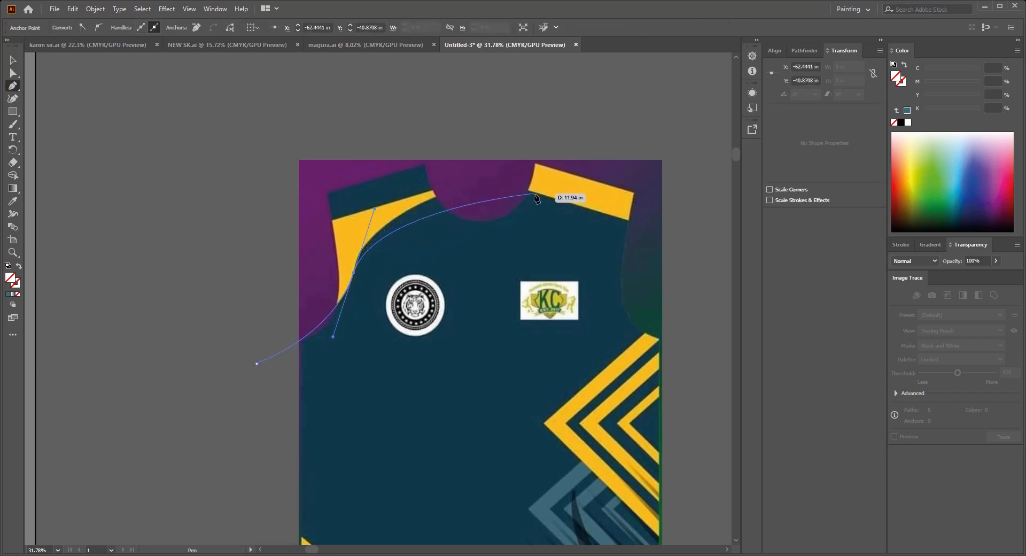
drag(534, 195, 598, 217)
scroll(599, 217, up, 2)
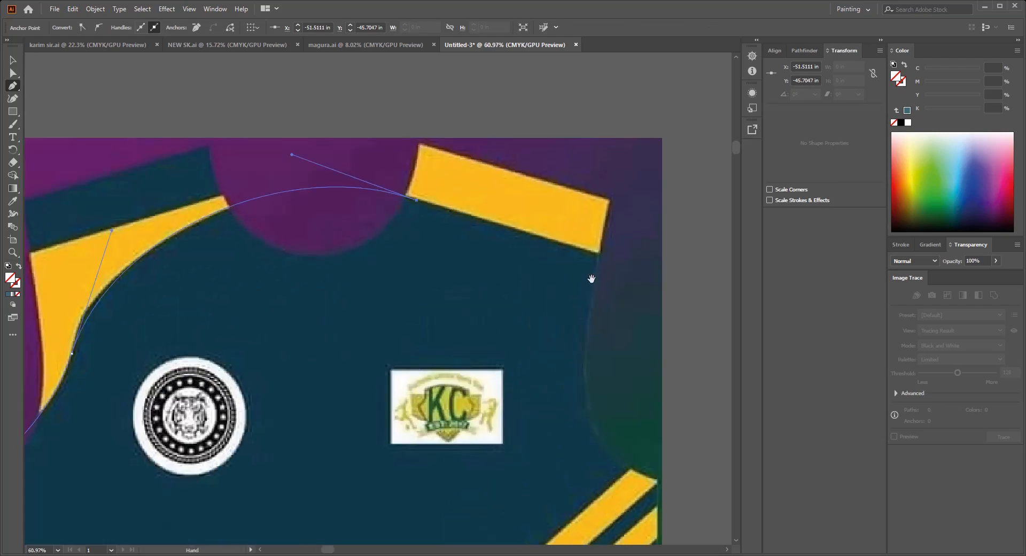
Step: Continue the yellow shoulder outline past the right shoulder and around above the jersey, and close the path
click(681, 278)
scroll(681, 278, down, 3)
click(634, 225)
drag(545, 240, 615, 215)
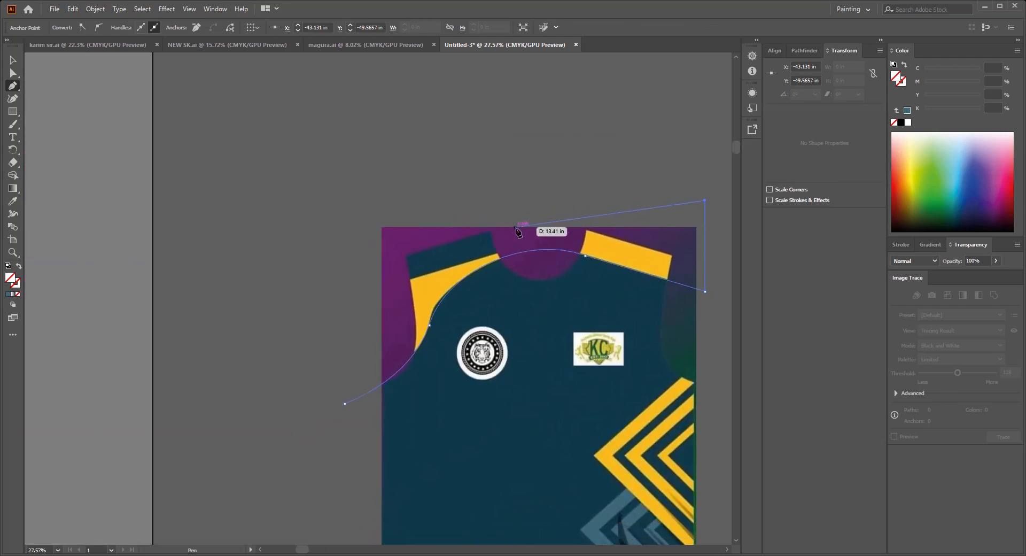
click(525, 219)
scroll(535, 227, up, 2)
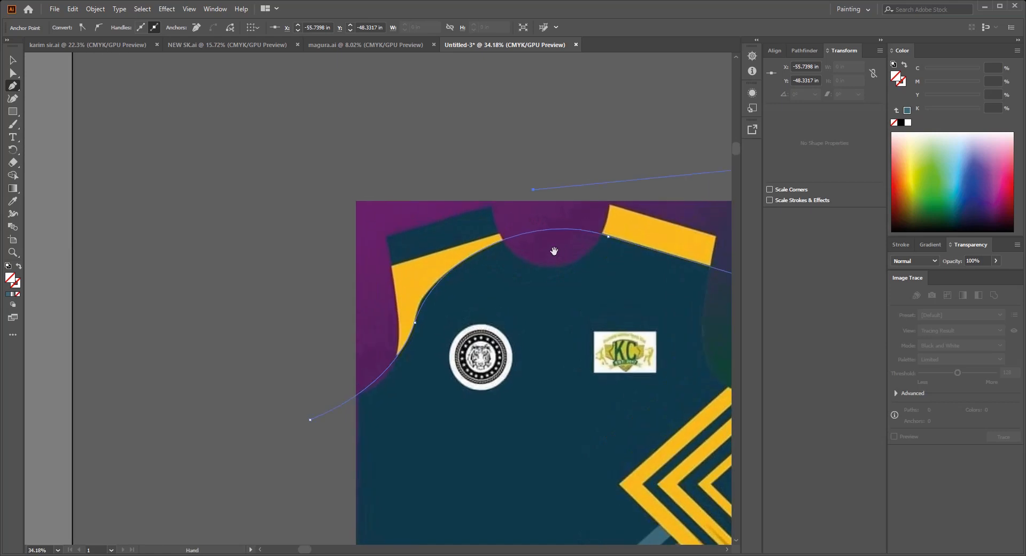
click(286, 192)
scroll(321, 268, down, 3)
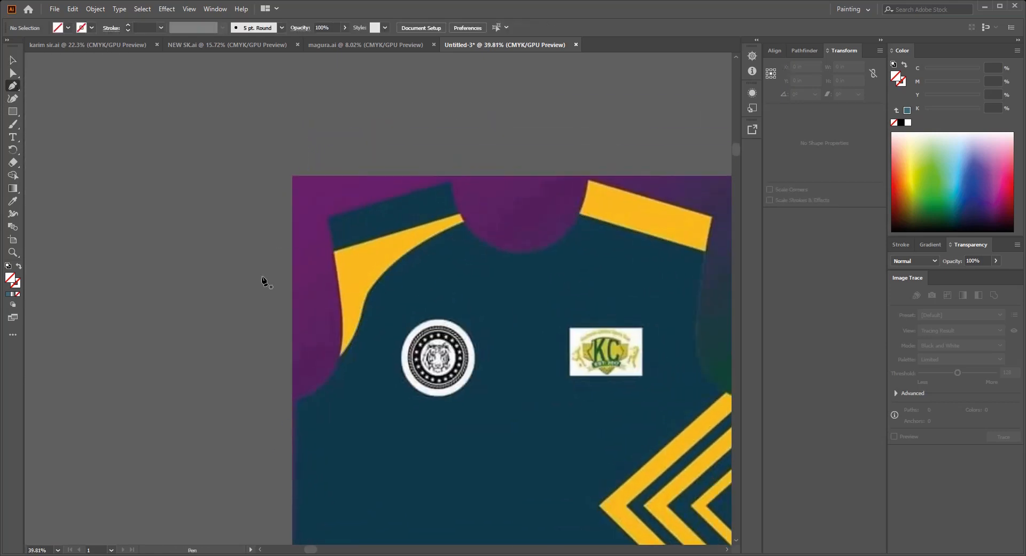
click(261, 289)
click(630, 152)
key(ctrl+z)
key(ctrl+z)
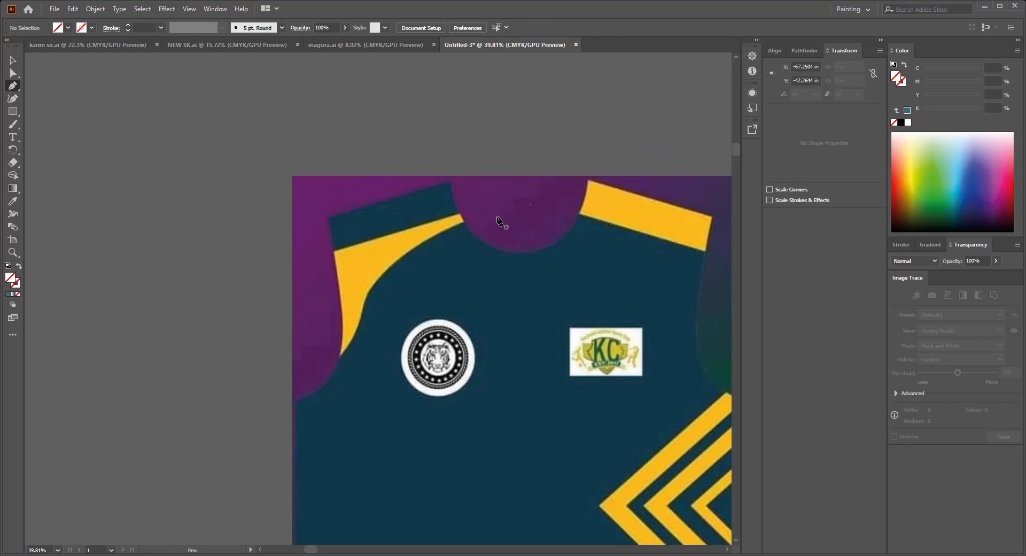
key(ctrl+z)
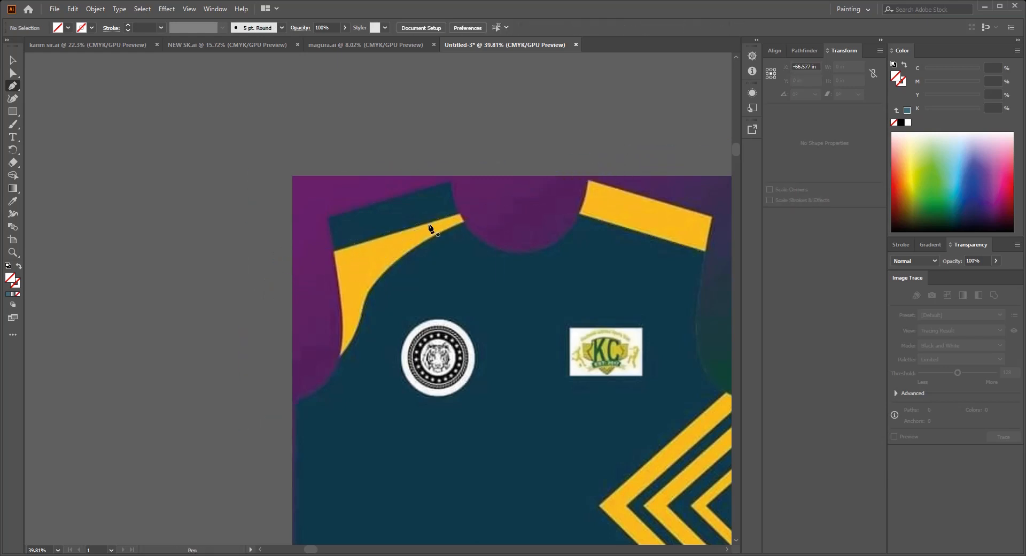
Step: Outline the navy left shoulder panel as a closed shape along its border with the yellow area, extending above the jersey
click(397, 231)
click(624, 165)
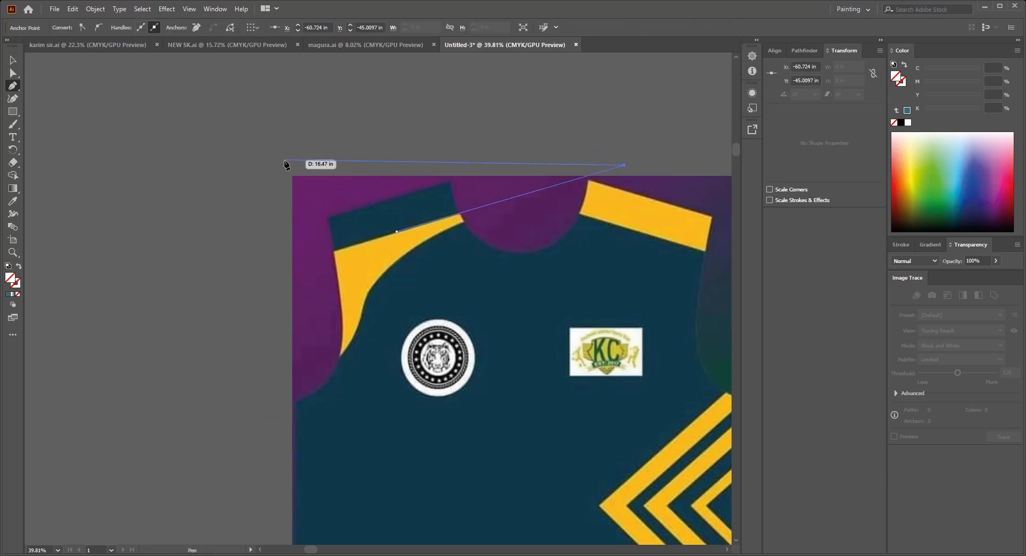
click(280, 160)
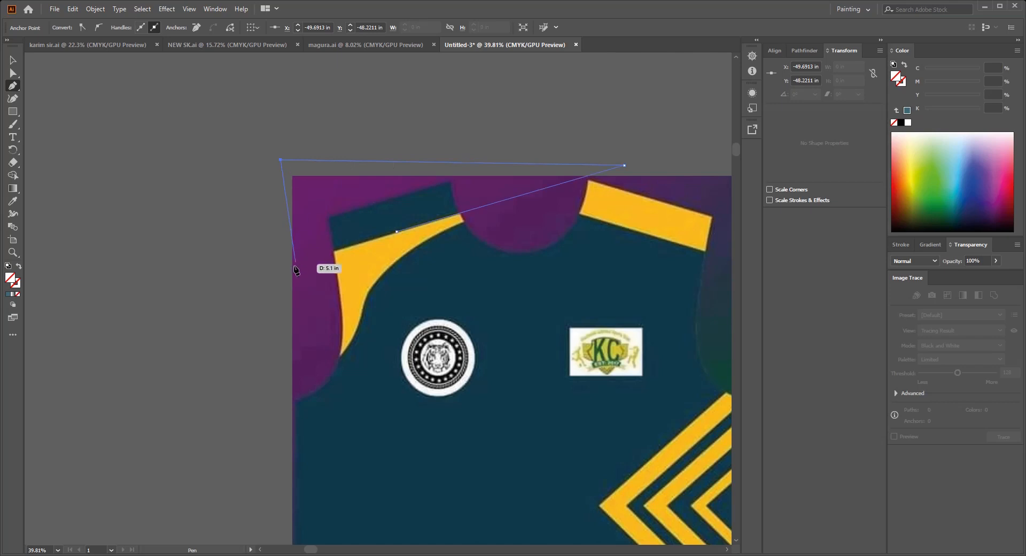
click(397, 231)
scroll(397, 235, down, 3)
key(v)
click(387, 143)
Step: Fill the left shoulder panel shape with the navy sampled from the jersey body
scroll(498, 298, down, 2)
drag(498, 298, 458, 203)
scroll(470, 310, down, 3)
drag(460, 295, 450, 287)
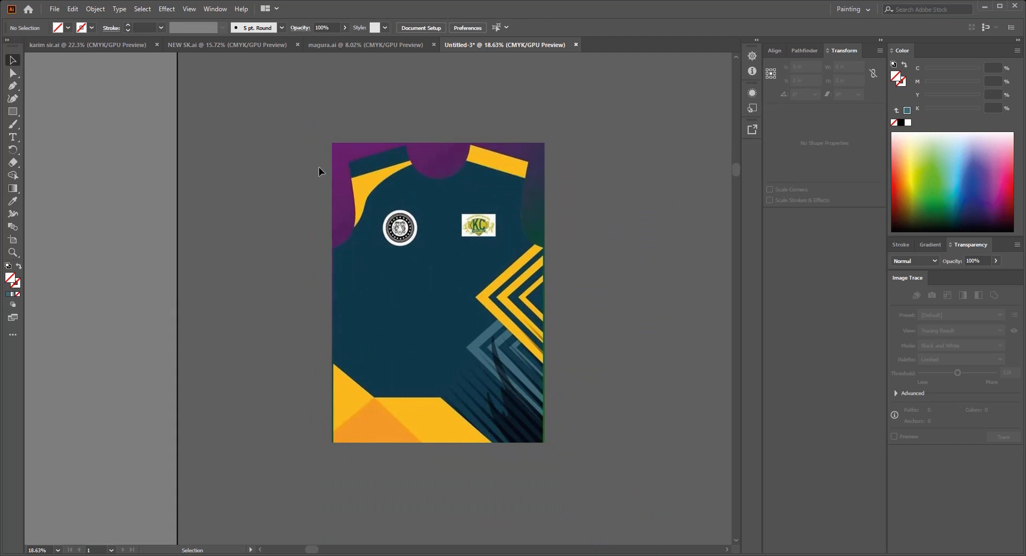
scroll(379, 197, up, 2)
drag(427, 183, 415, 225)
key(i)
click(411, 216)
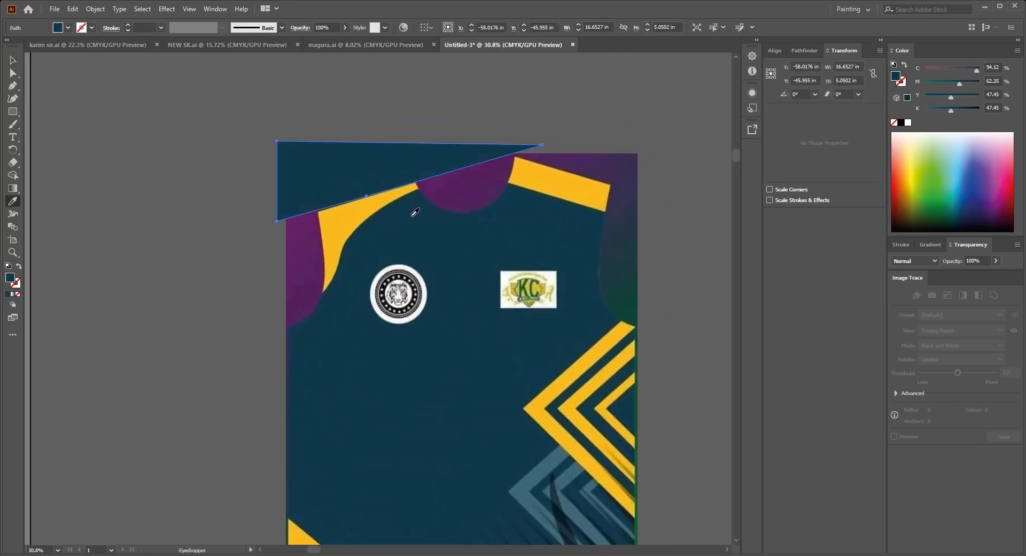
key(v)
click(409, 100)
Step: Show all hidden objects so the yellow and blue-grey chevrons are back on the artwork
drag(607, 180, 585, 174)
click(580, 250)
drag(581, 250, 573, 232)
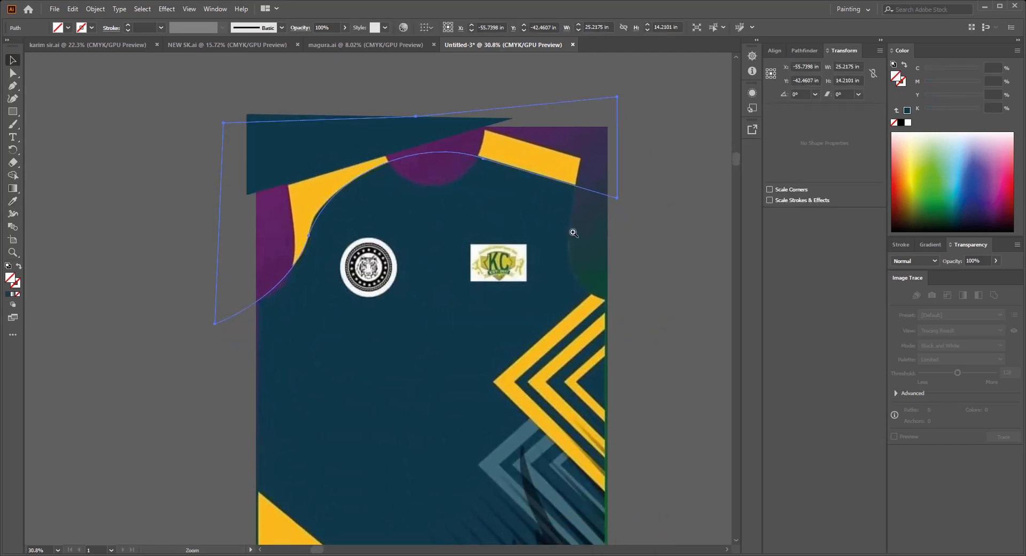
scroll(572, 232, down, 1)
drag(527, 303, 498, 288)
key(ctrl+alt+3)
click(689, 213)
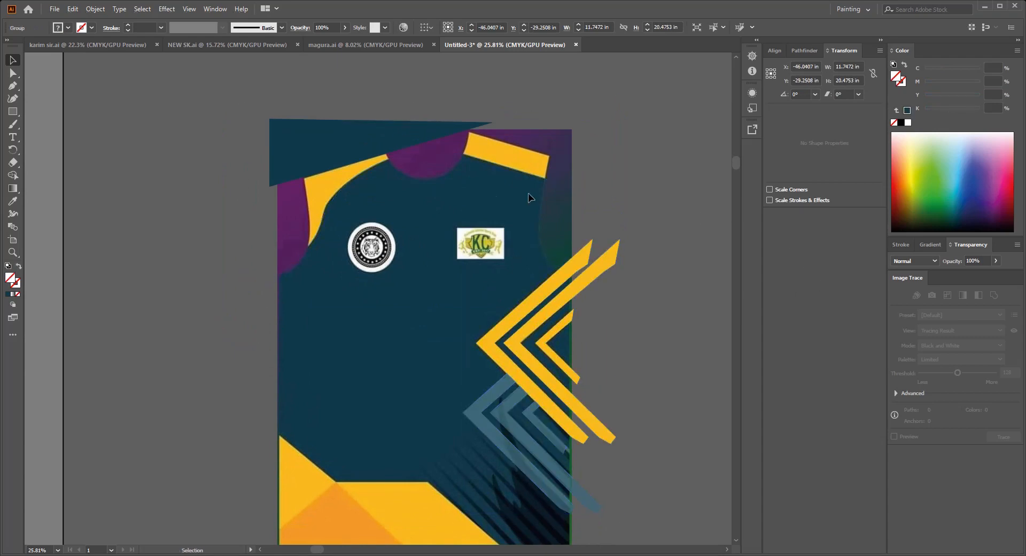
Step: Fill the large curved shoulder shape with the yellow sampled from the chevrons
click(511, 169)
drag(508, 176, 476, 133)
key(i)
click(563, 233)
drag(574, 244, 567, 203)
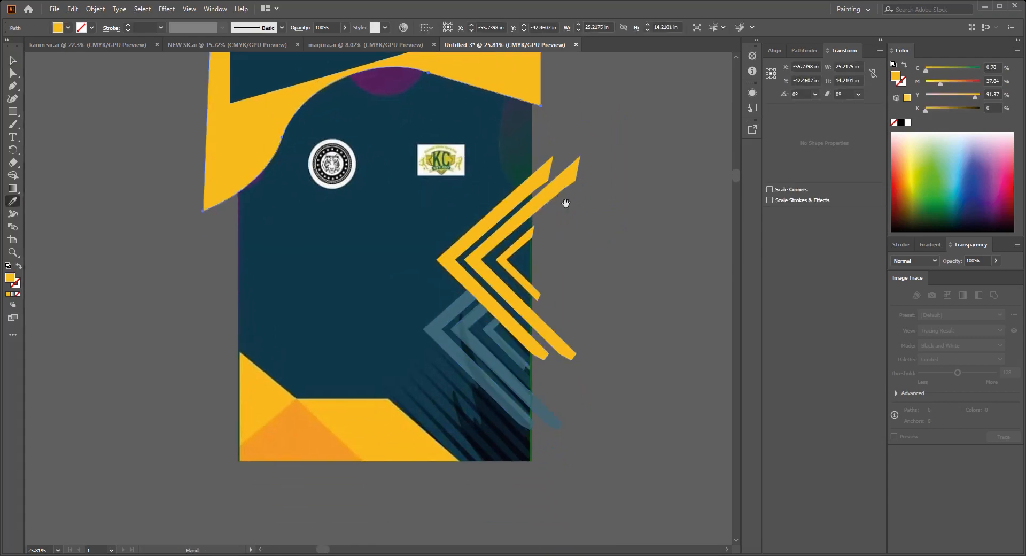
key(v)
click(638, 270)
Step: Fill the band shape at the jersey's lower edge with the yellow sampled from the chevrons
drag(639, 272, 648, 221)
click(375, 350)
drag(391, 360, 377, 355)
key(i)
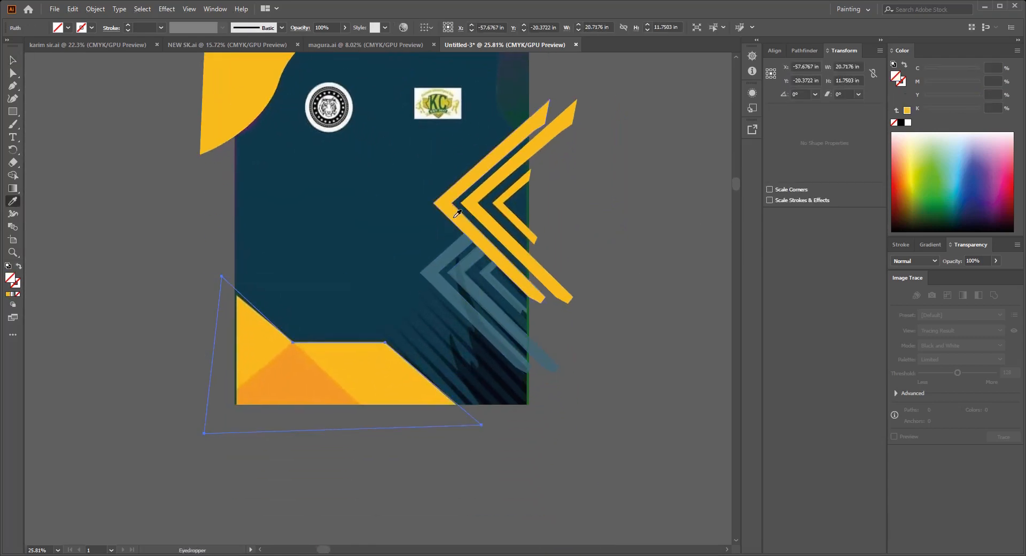
click(456, 213)
drag(432, 268, 479, 254)
key(v)
click(451, 451)
drag(450, 451, 504, 437)
Step: Fill the triangle over the bottom band with the reference's orange, hiding the yellow band while sampling and showing it again
click(367, 352)
key(ctrl+3)
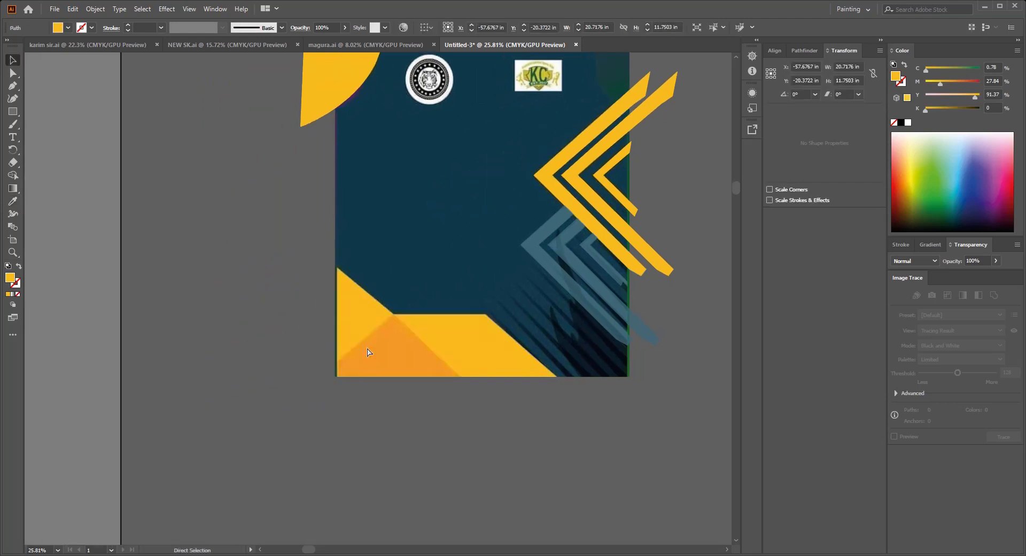
click(326, 371)
key(i)
click(423, 359)
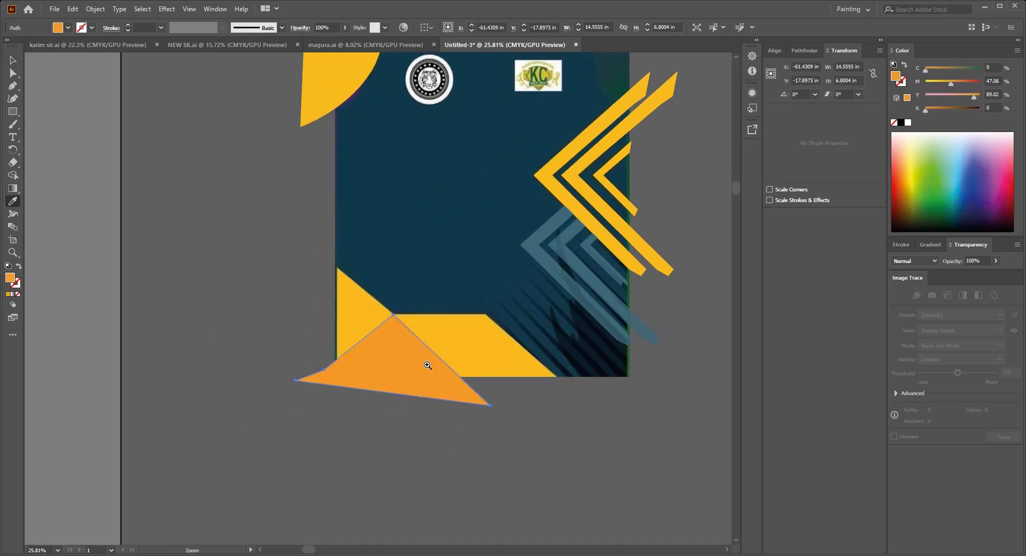
scroll(422, 361, down, 1)
key(c)
click(418, 447)
key(ctrl+alt+3)
click(420, 449)
scroll(476, 418, down, 2)
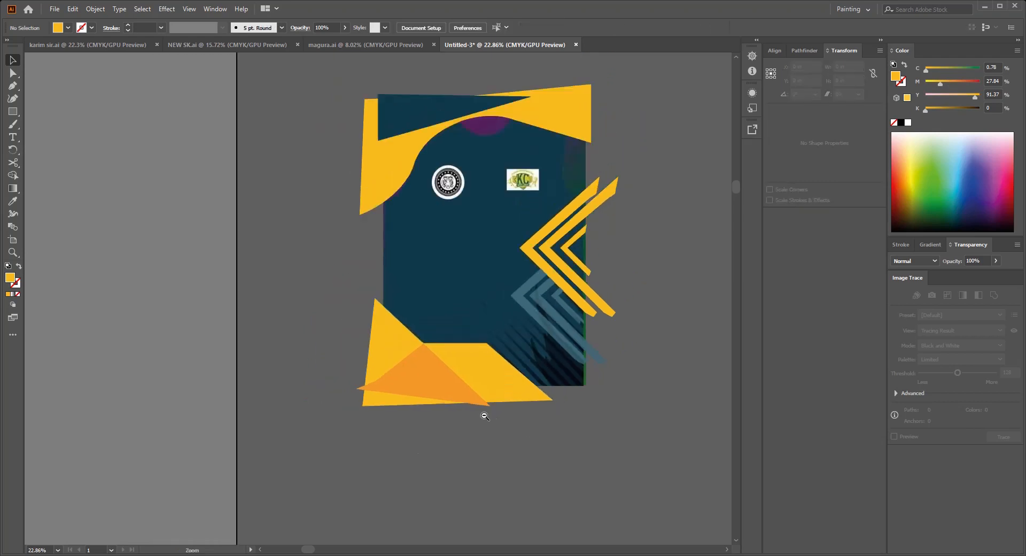
Step: Fill the flame shape near the lower-right corner with the very dark navy sampled from the reference
drag(483, 415, 469, 446)
scroll(588, 464, up, 6)
click(457, 307)
scroll(483, 365, right, 1)
key(i)
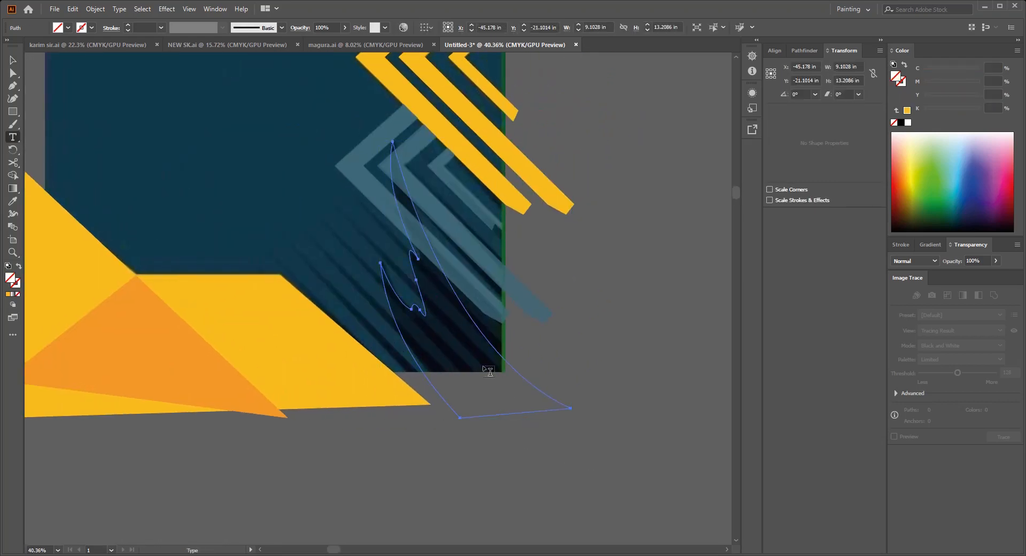
click(433, 294)
scroll(434, 292, down, 2)
drag(432, 297, 437, 299)
Step: Set the dark flame shape's opacity to 50%
key(v)
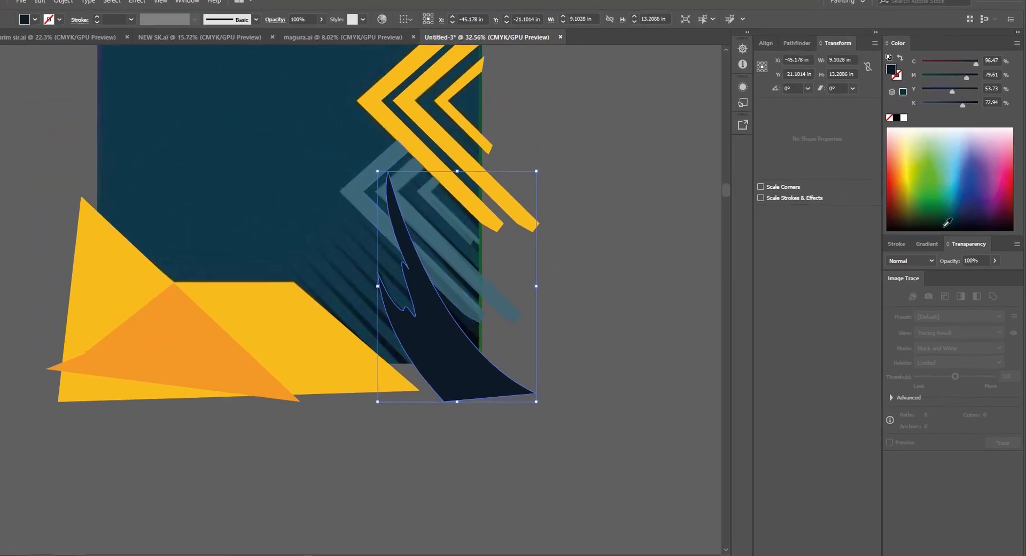
drag(988, 258, 898, 251)
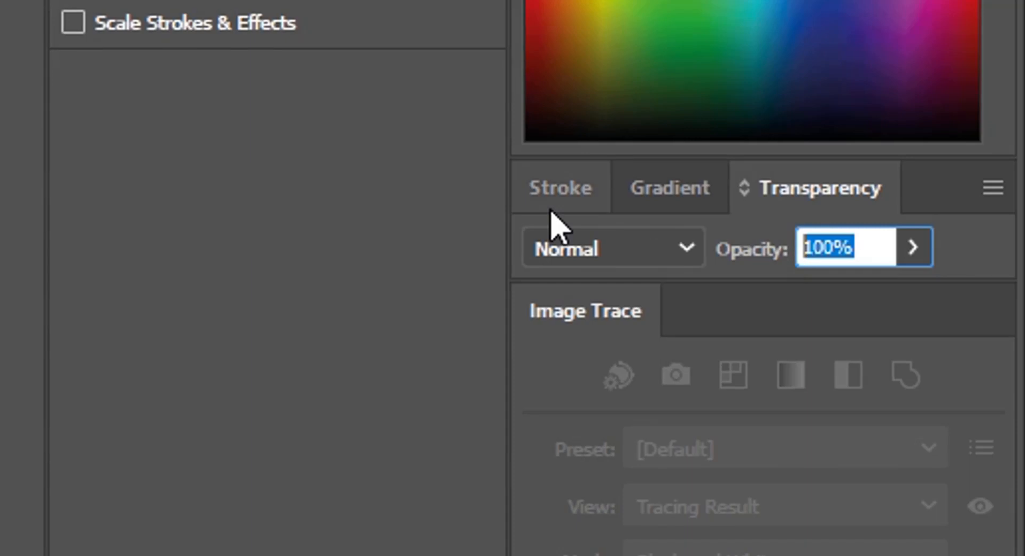
text(50)
key(Return)
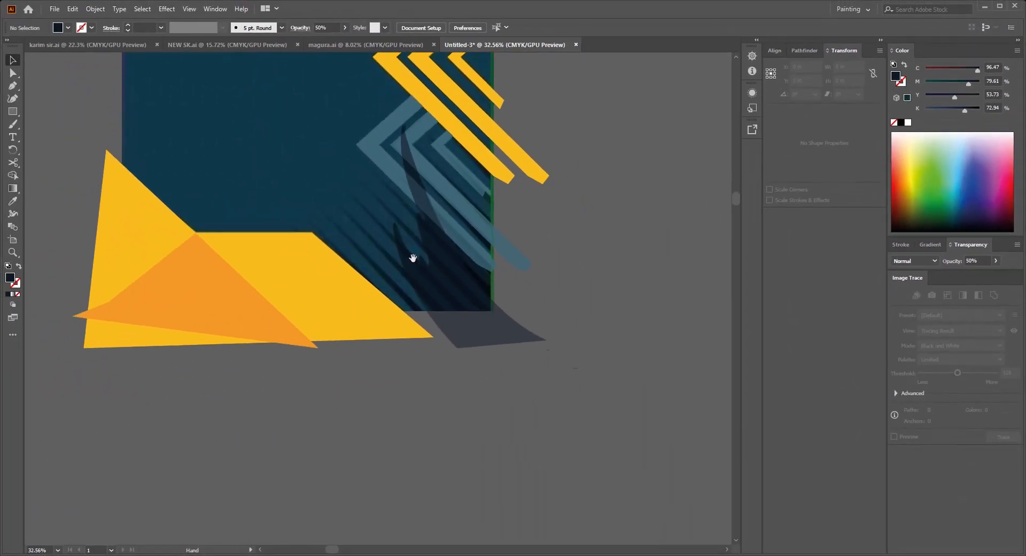
Step: Hide the traced vector shapes so the jersey reference underneath is exposed
scroll(413, 258, down, 3)
drag(401, 267, 420, 296)
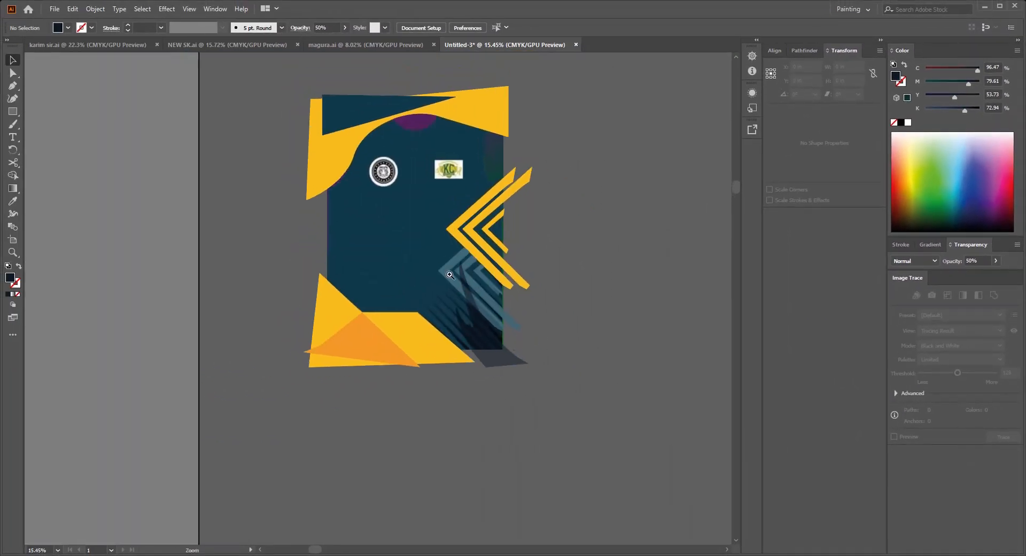
scroll(428, 291, down, 1)
scroll(284, 58, up, 1)
scroll(439, 145, up, 4)
scroll(438, 145, down, 3)
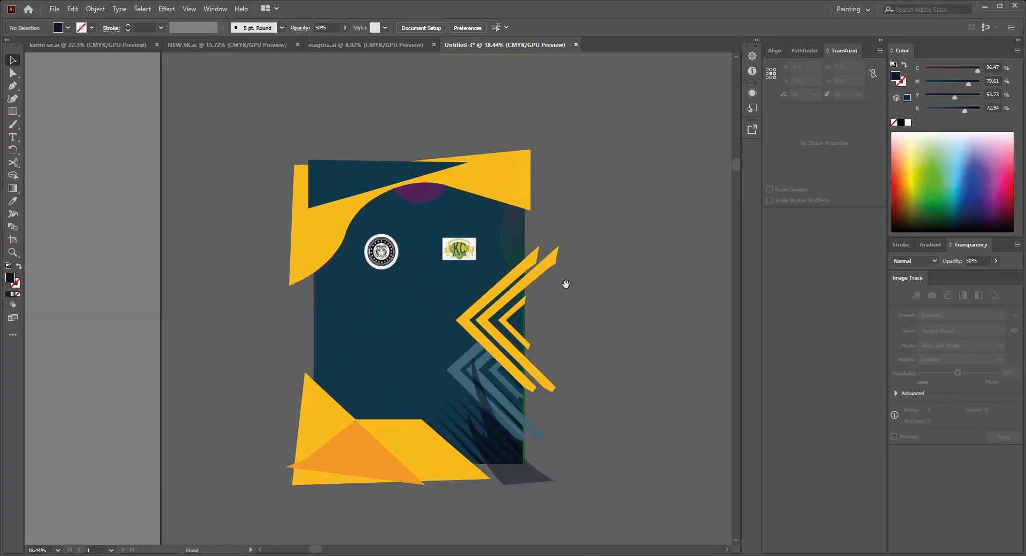
scroll(566, 284, down, 1)
drag(616, 437, 613, 437)
key(ctrl+7)
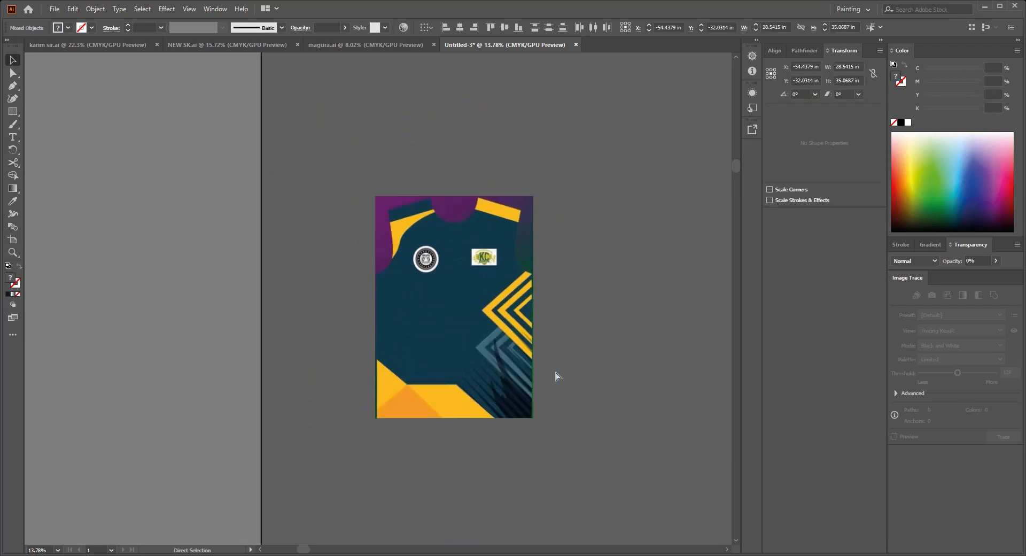
click(557, 377)
Step: Draw a straight diagonal line along the dark stripes near the reference's lower-right corner and stroke it with the sampled dark navy at 22 pt
drag(551, 364, 518, 298)
scroll(506, 350, up, 4)
drag(507, 353, 603, 383)
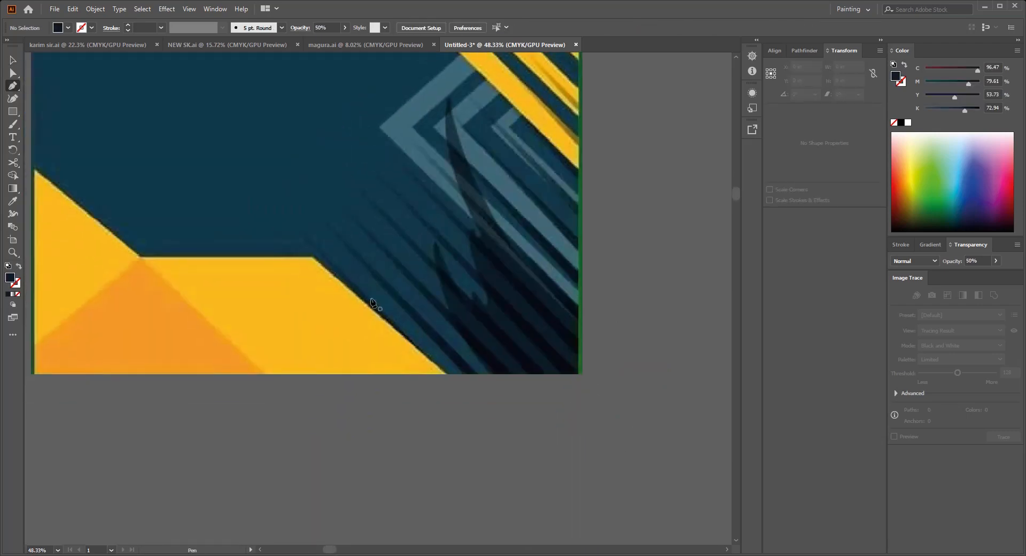
click(551, 455)
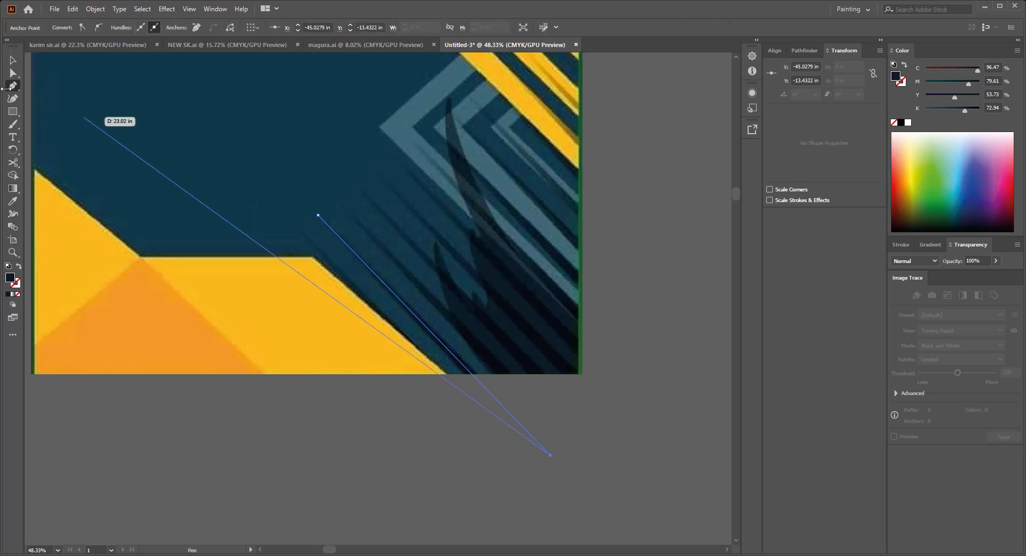
click(12, 60)
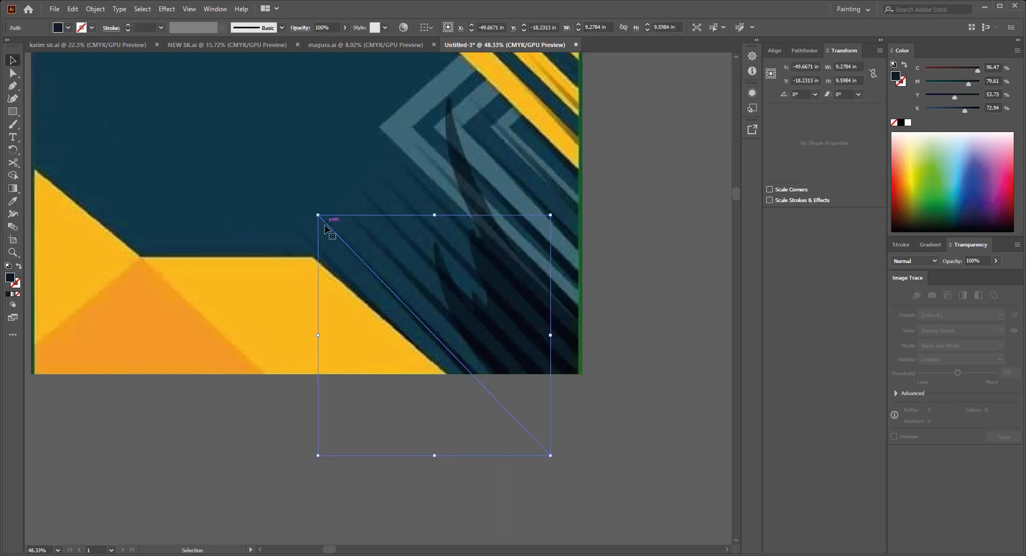
key(i)
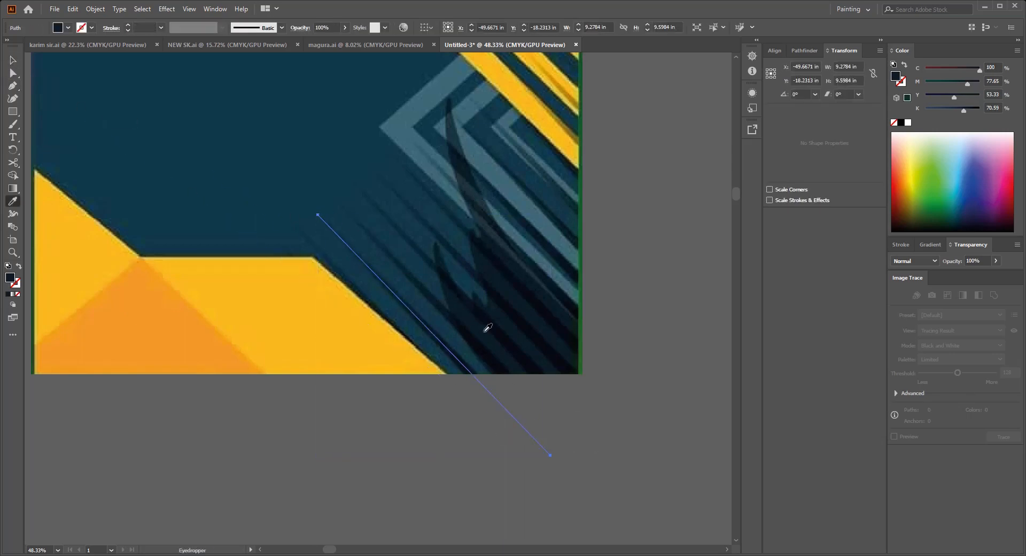
key(v)
click(21, 267)
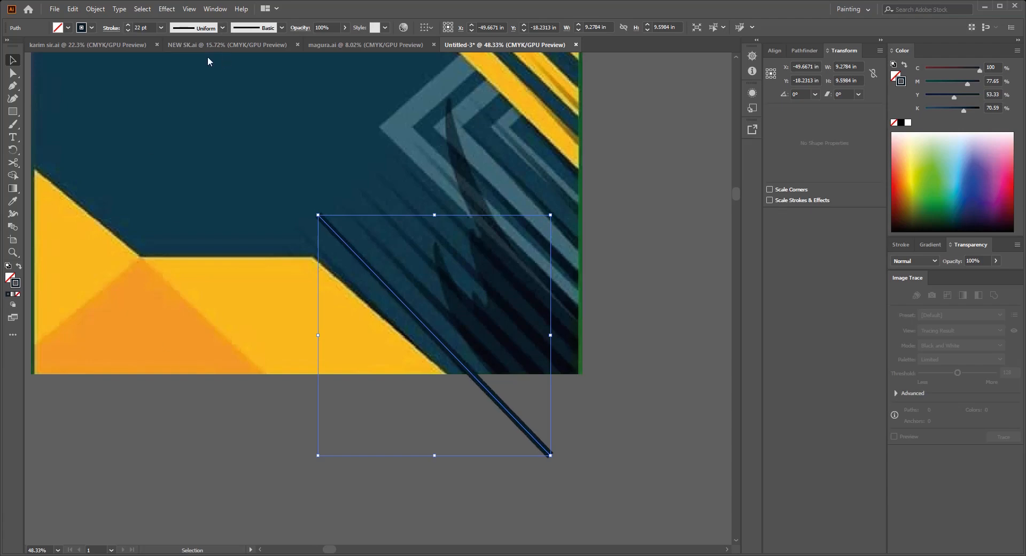
Step: Give the diagonal line a tapered width profile, rotate it 180° so it widens toward its lower end, and set its stroke weight to 30 pt
click(201, 113)
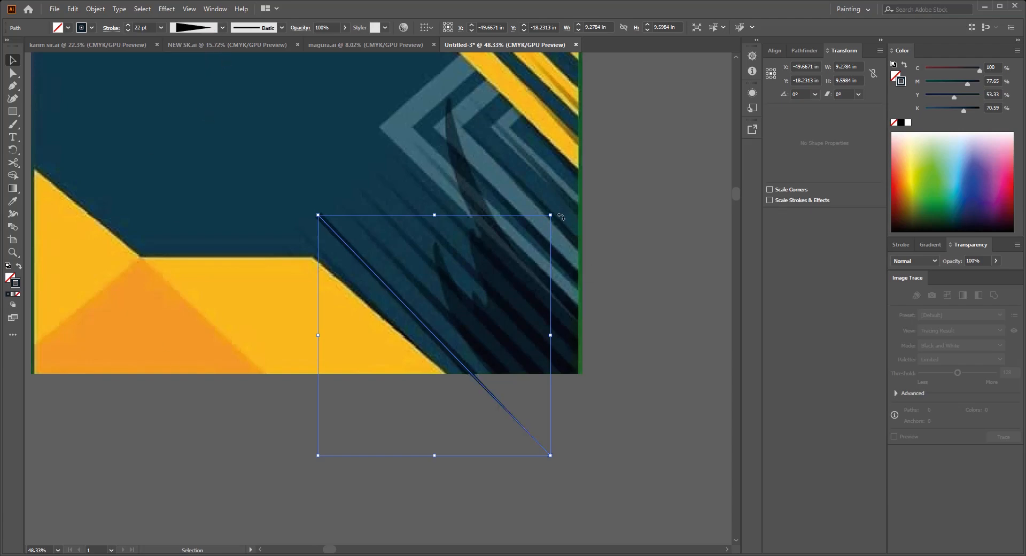
drag(561, 217, 382, 419)
key(ctrl+z)
click(383, 419)
scroll(383, 419, up, 2)
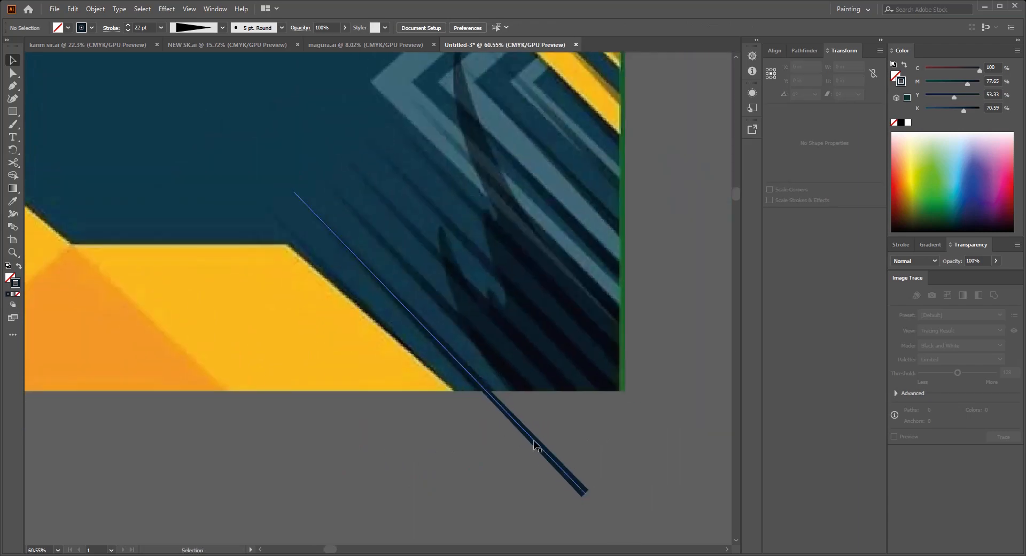
click(536, 446)
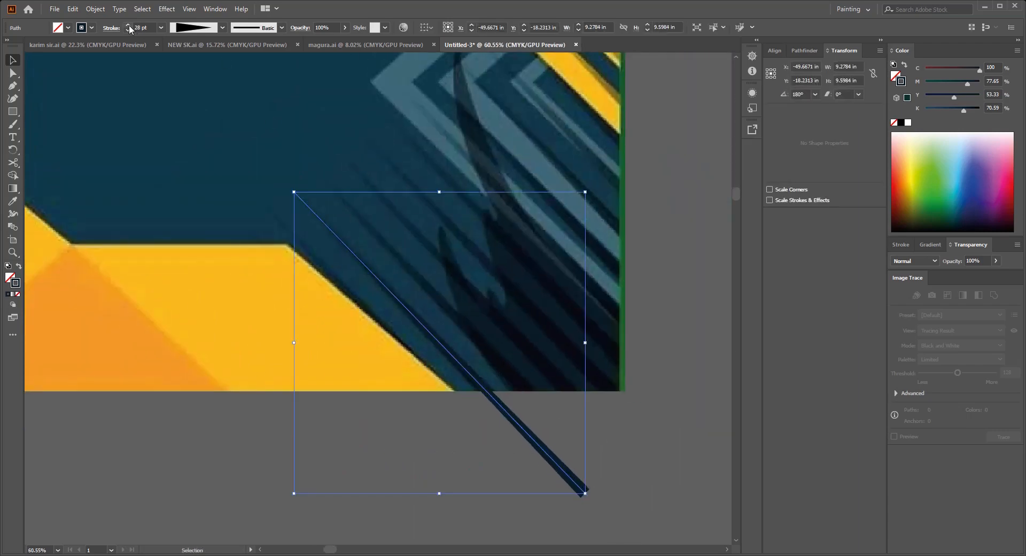
scroll(365, 389, down, 2)
scroll(366, 389, right, 4)
Step: Duplicate the tapered line repeatedly toward the lower left at even spacing to form a row of parallel stripes
drag(419, 385, 399, 414)
key(ctrl+d)
key(ctrl+d)
key(ctrl+d)
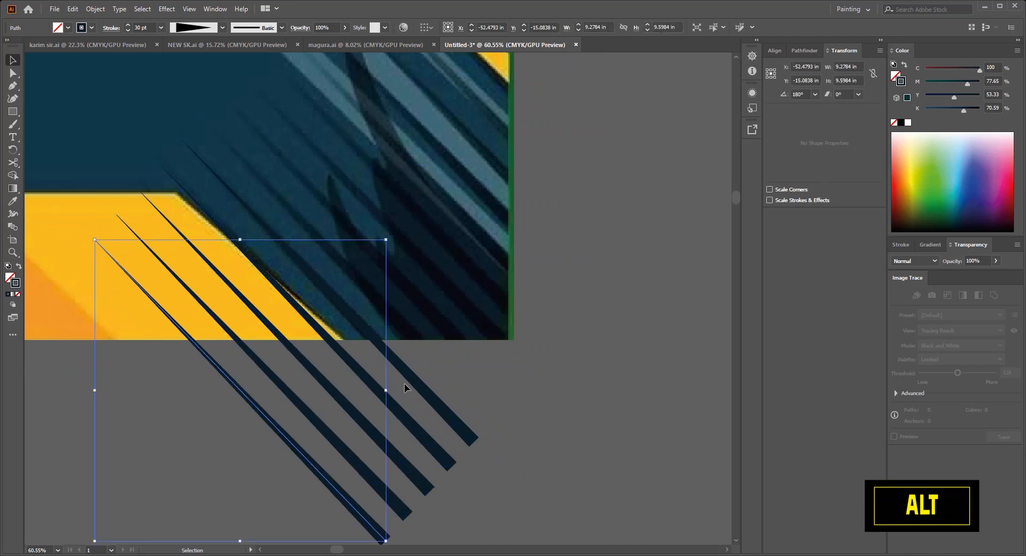
scroll(367, 331, down, 5)
drag(367, 331, 385, 307)
key(ctrl+d)
key(ctrl+d)
key(ctrl+d)
key(ctrl+d)
key(ctrl+d)
key(ctrl+d)
key(ctrl+d)
key(ctrl+d)
key(ctrl+d)
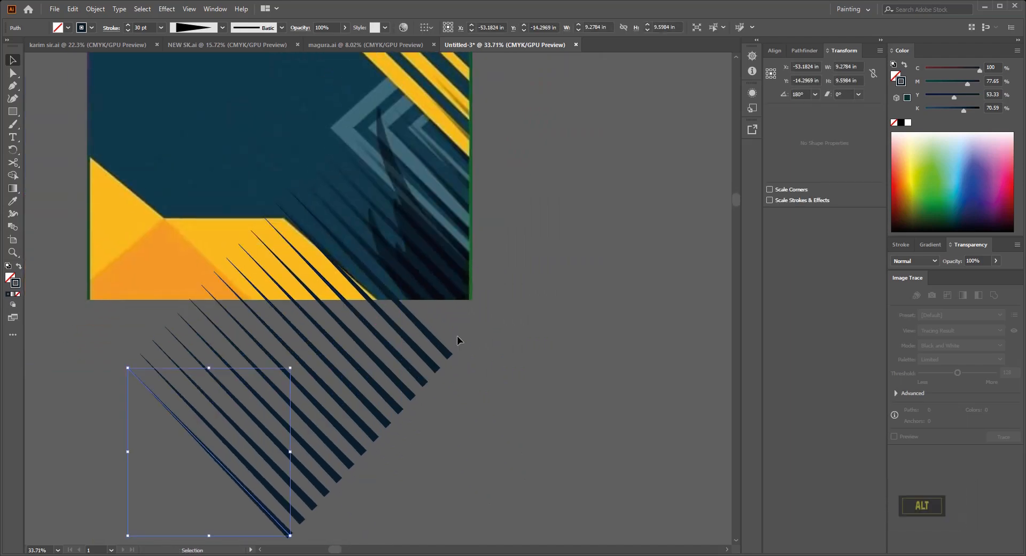
drag(252, 511, 253, 512)
Step: Group the tapered stripes and move the group over the stripe pattern at the reference's lower-right corner
drag(361, 458, 325, 470)
key(ctrl+g)
drag(345, 399, 436, 297)
click(524, 383)
scroll(567, 286, down, 3)
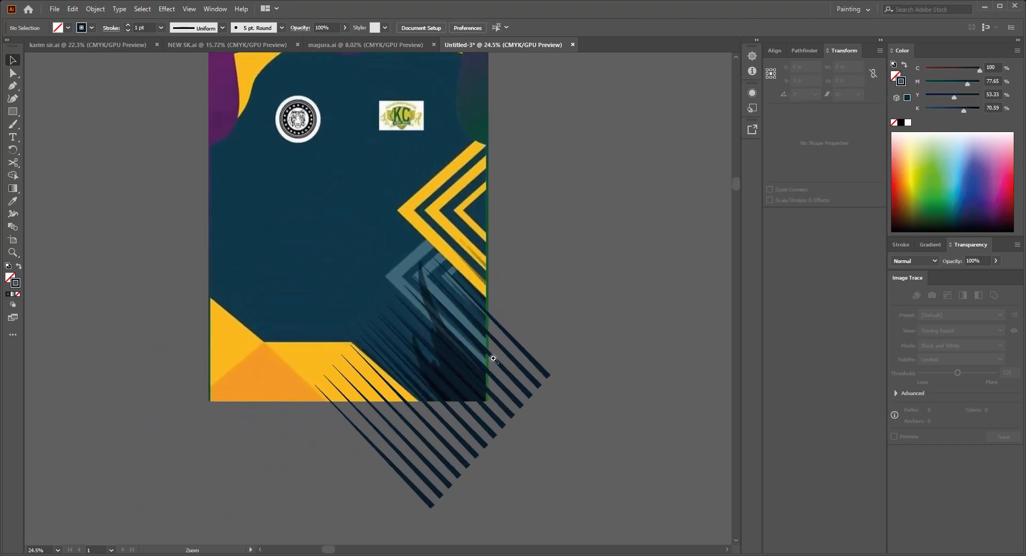
Step: Create a rectangle measuring 22 by 31 in on the empty canvas beside the jersey reference
scroll(518, 348, down, 2)
scroll(527, 362, right, 2)
key(m)
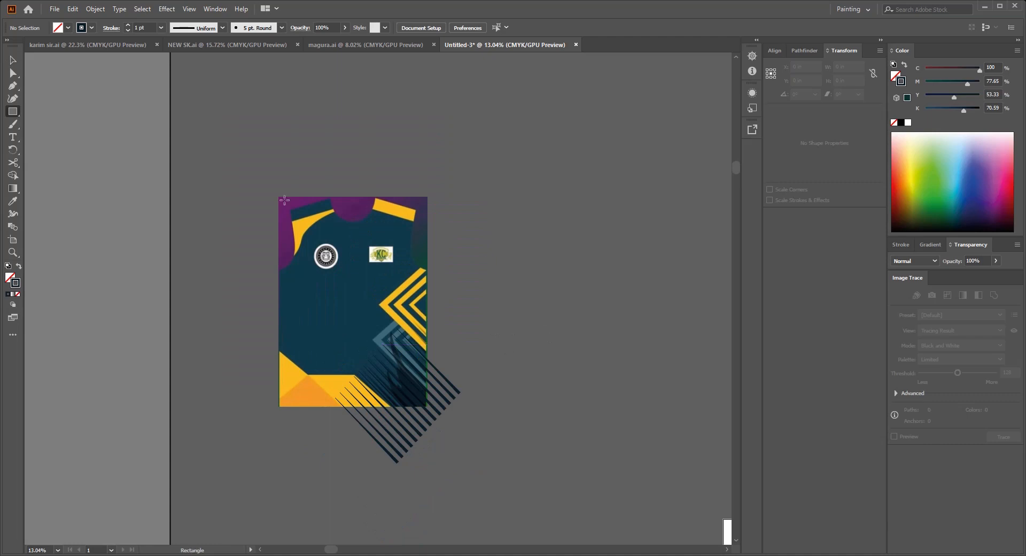
click(533, 248)
key(Return)
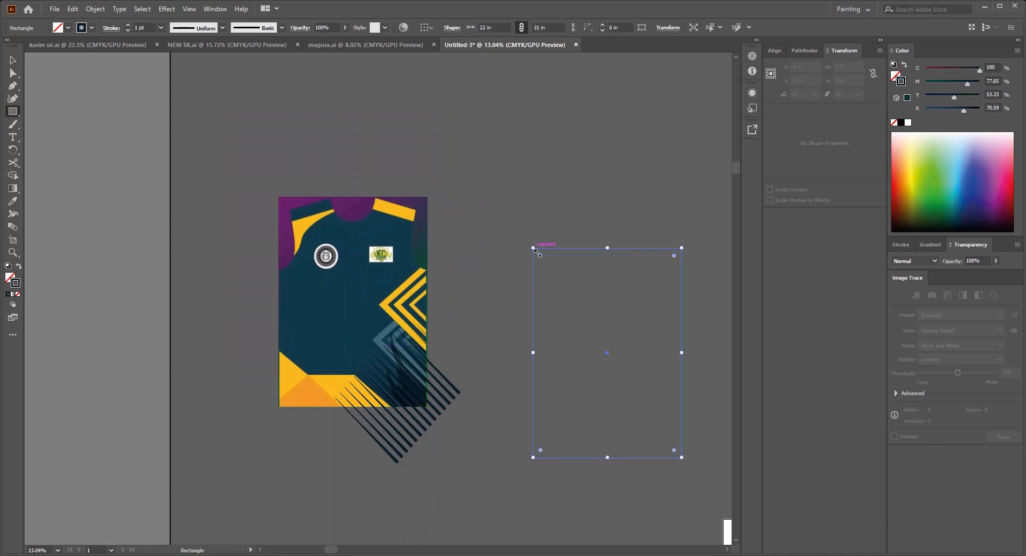
Step: Fill the new rectangle with the dark teal sampled from the reference's jersey body, leaving it without a stroke
key(i)
click(18, 267)
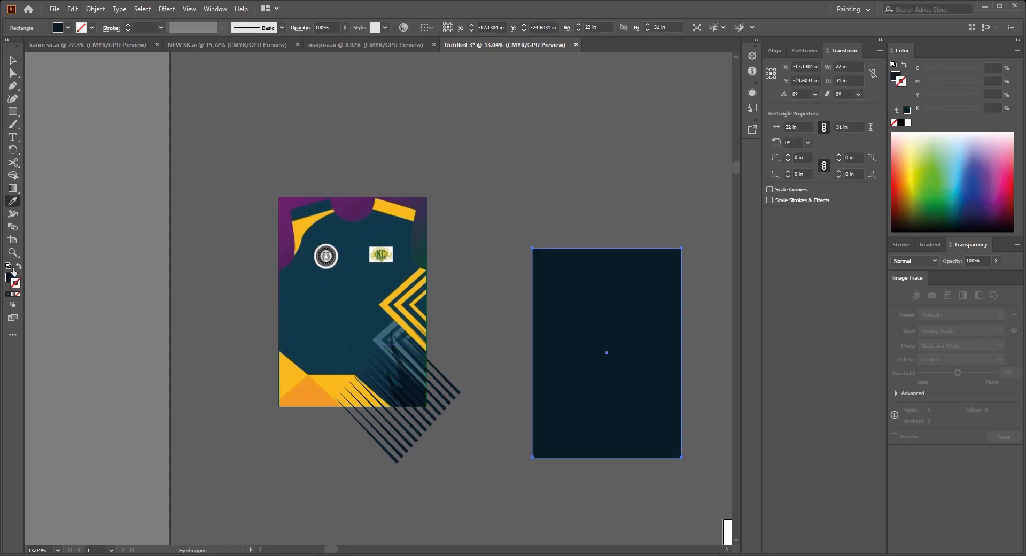
click(9, 278)
click(351, 305)
key(v)
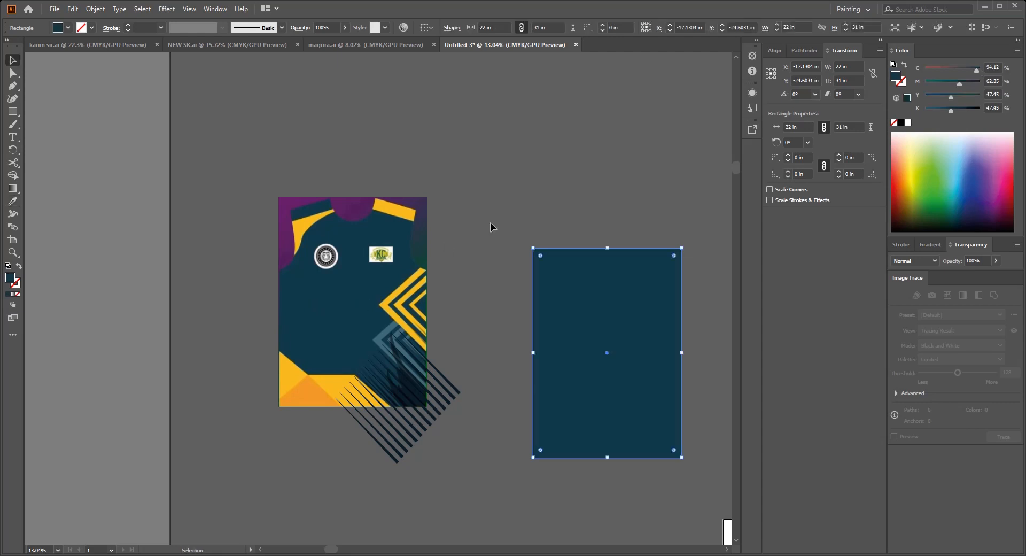
Step: Show all the hidden traced shapes again and select the jersey reference
click(489, 222)
scroll(503, 267, up, 2)
key(ctrl+alt+3)
click(449, 262)
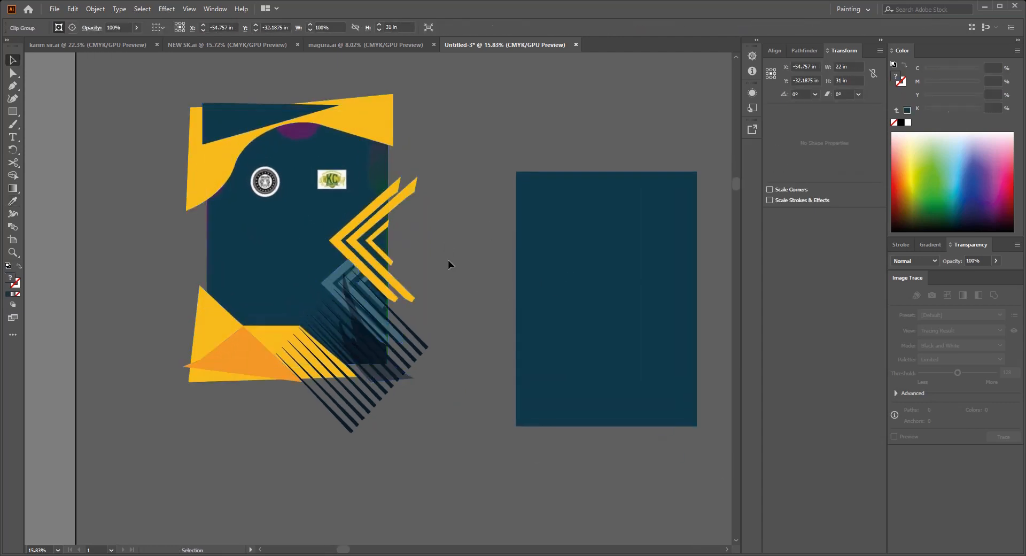
Step: Move the reference off to the side and place the dark teal rectangle behind the traced shapes in its position
drag(327, 238, 394, 268)
drag(690, 318, 626, 328)
key(ctrl+shift+[)
click(515, 239)
scroll(515, 240, down, 1)
drag(432, 220, 523, 237)
drag(406, 184, 340, 151)
drag(385, 212, 314, 224)
drag(335, 348, 302, 289)
drag(303, 290, 291, 232)
Step: Bring the dark teal rectangle to the front and clip all the traced jersey shapes to it
click(239, 222)
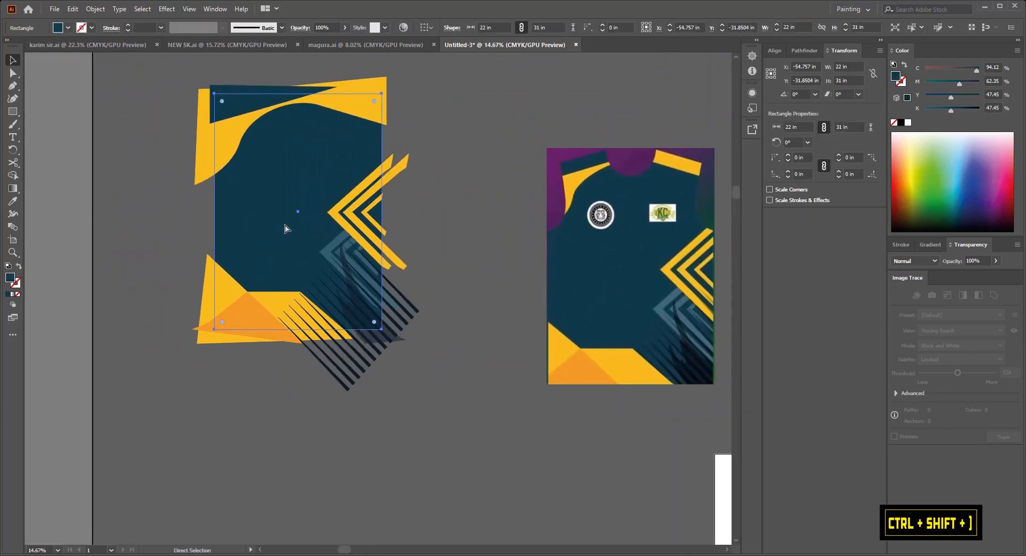
key(ctrl+shift+bracketright)
scroll(285, 229, down, 1)
click(289, 187)
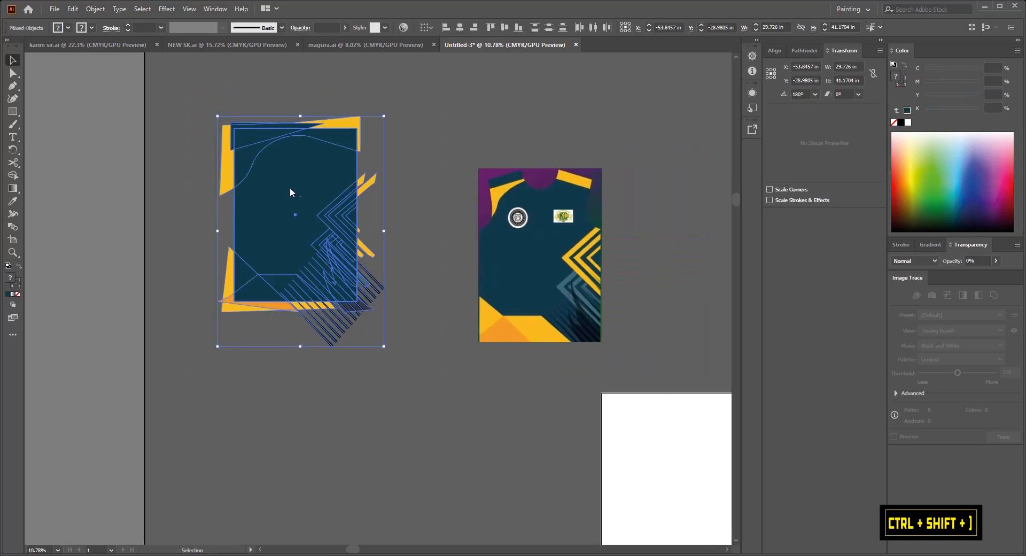
key(ctrl+7)
click(400, 303)
Step: Move the jersey reference farther away horizontally from the clipped artwork
scroll(294, 139, up, 5)
scroll(294, 139, down, 3)
drag(336, 207, 378, 250)
scroll(412, 257, down, 1)
drag(538, 289, 598, 289)
drag(337, 235, 387, 251)
scroll(387, 251, up, 2)
drag(387, 251, 411, 263)
click(497, 261)
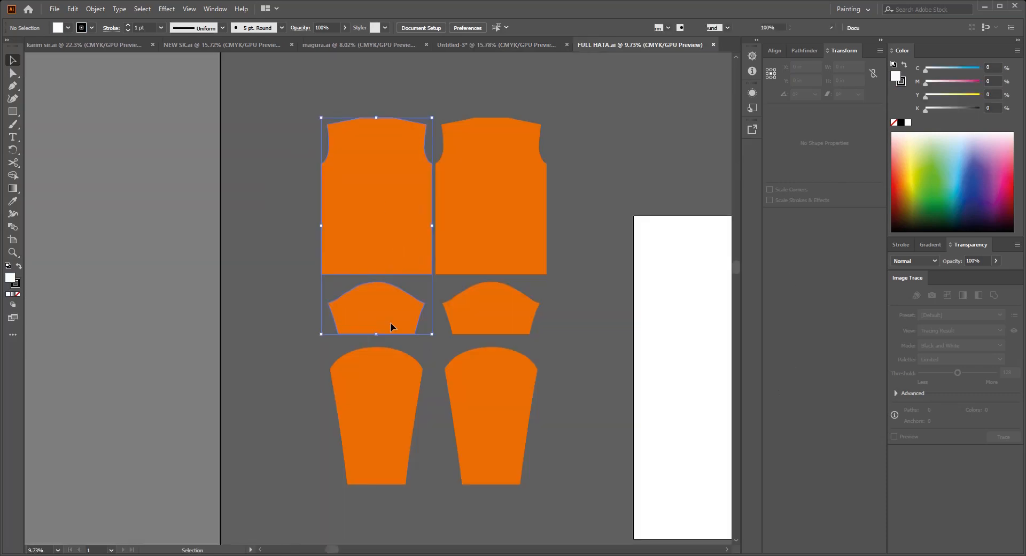
Step: Copy the body and short sleeve pattern pieces from FULL HATA.ai, close that file and paste them over the clipped jersey artwork
key(ctrl+c)
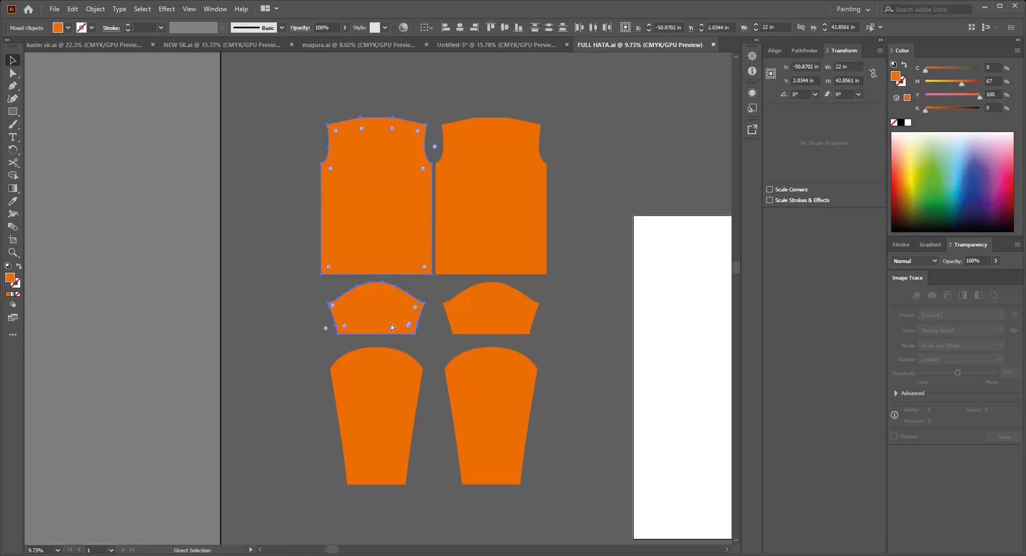
key(ctrl+w)
drag(448, 370, 474, 320)
key(ctrl+v)
drag(432, 289, 439, 317)
Step: Center the body pattern and the clipped artwork on each other horizontally and vertically, and clip the artwork to the pattern
click(439, 317)
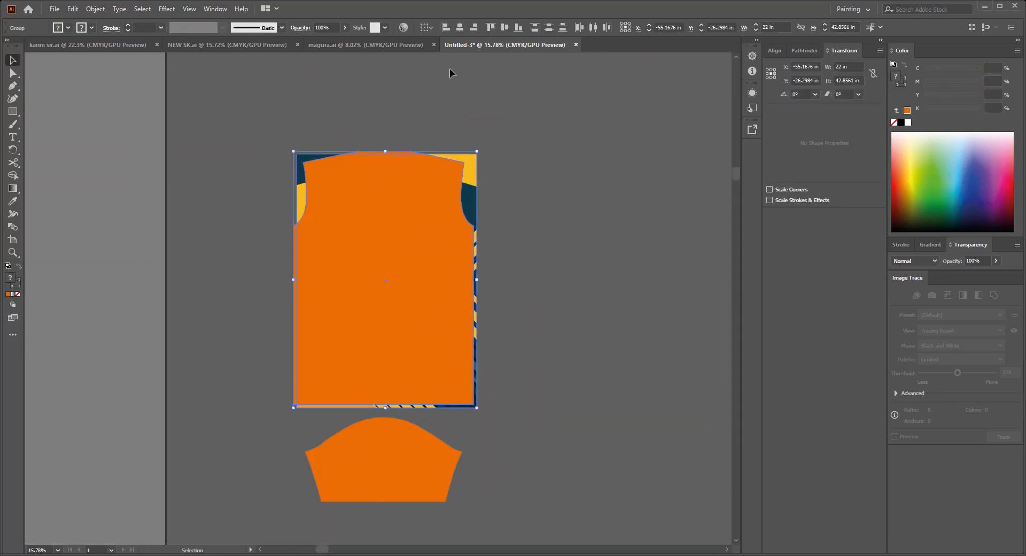
click(460, 27)
click(505, 28)
key(ctrl+7)
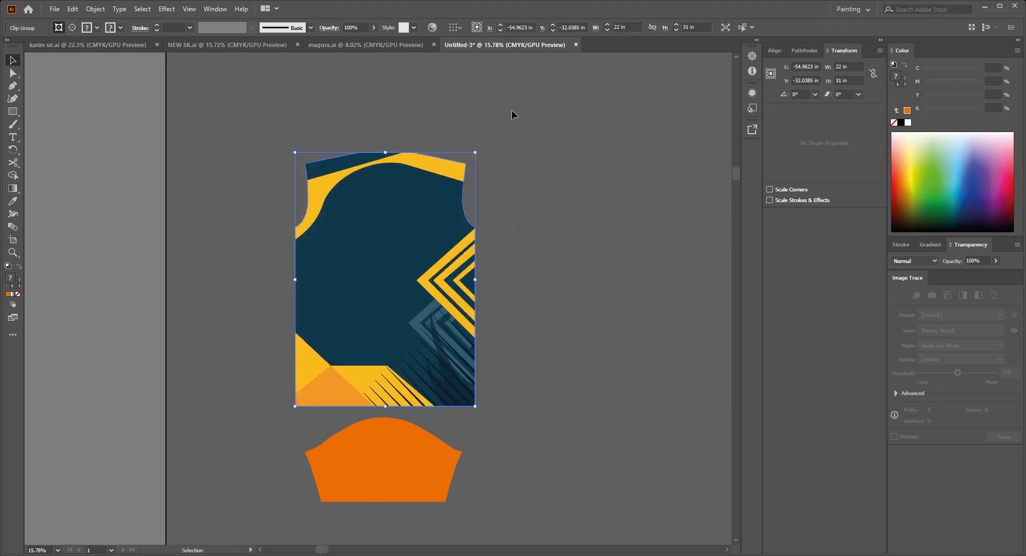
click(511, 110)
Step: Move the front panel reference up and away from the finished front artwork
scroll(435, 217, down, 3)
drag(403, 250, 361, 239)
drag(463, 316, 400, 296)
drag(550, 260, 595, 176)
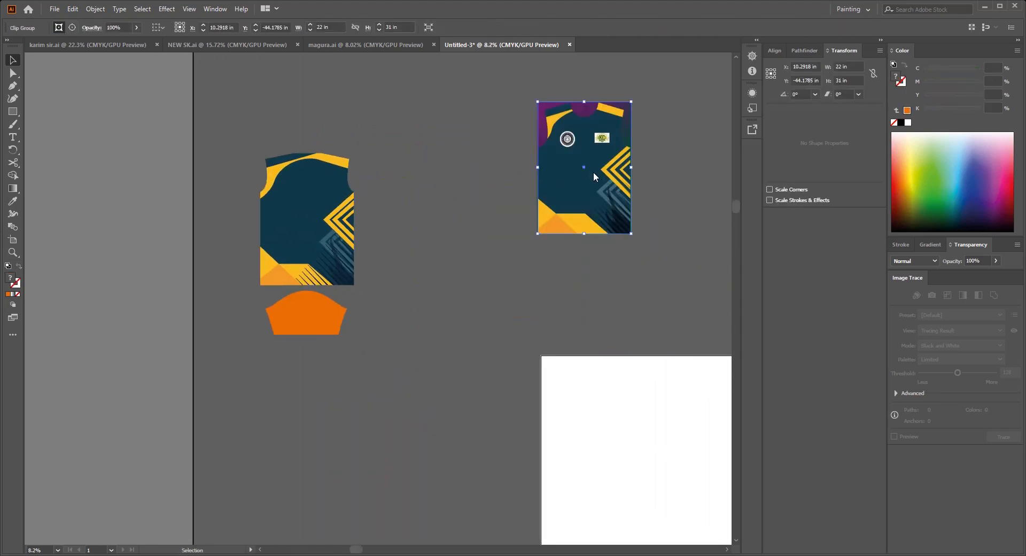
click(621, 262)
Step: Examine the front and back panels in the full jersey reference up close
click(555, 432)
drag(617, 286, 554, 318)
scroll(554, 318, down, 2)
drag(566, 249, 634, 207)
click(518, 440)
drag(402, 335, 425, 337)
scroll(363, 320, up, 2)
drag(615, 277, 494, 296)
drag(192, 298, 309, 358)
scroll(324, 289, up, 2)
key(v)
click(413, 392)
scroll(407, 391, down, 4)
scroll(297, 348, up, 2)
scroll(339, 351, up, 2)
drag(415, 383, 368, 312)
scroll(322, 329, up, 2)
scroll(342, 342, down, 2)
drag(300, 336, 401, 291)
drag(390, 351, 210, 448)
drag(569, 325, 297, 363)
drag(494, 216, 570, 332)
drag(480, 302, 424, 336)
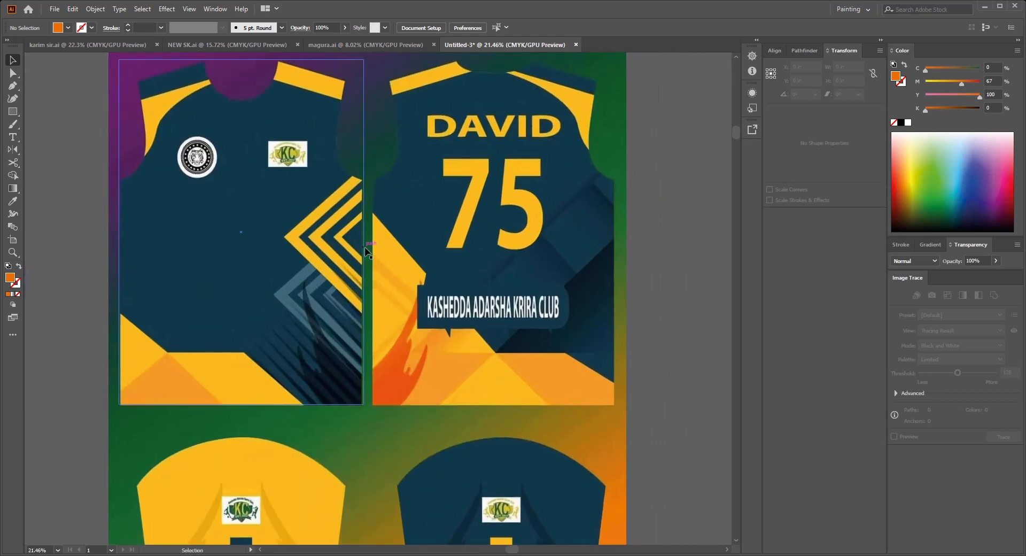
Step: Place the 22 by 31 in rectangle over the back panel of the full reference and clip the reference to it
drag(365, 249, 616, 254)
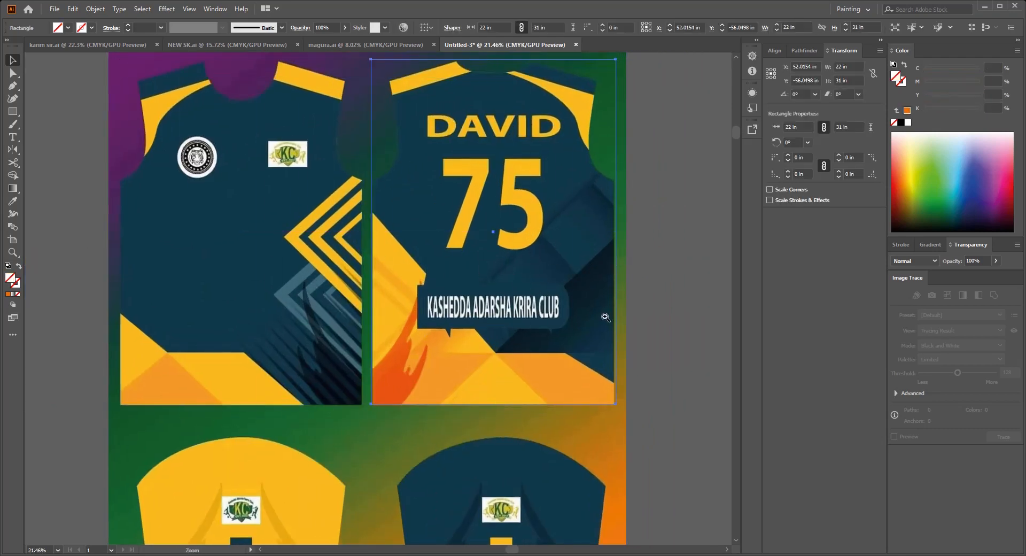
scroll(603, 310, down, 2)
shift+click(472, 326)
key(ctrl+7)
Step: Move the clipped back panel reference toward the front artwork and delete the old front panel reference
scroll(474, 326, down, 6)
drag(477, 321, 605, 222)
drag(615, 193, 389, 295)
drag(391, 293, 452, 219)
drag(465, 233, 495, 290)
drag(477, 292, 506, 282)
drag(505, 283, 515, 285)
drag(508, 286, 426, 282)
click(367, 205)
key(Delete)
Step: Position the back panel reference beside the front artwork and lock it
drag(615, 243, 366, 275)
drag(365, 275, 428, 279)
click(435, 323)
drag(420, 186, 470, 227)
drag(462, 241, 461, 265)
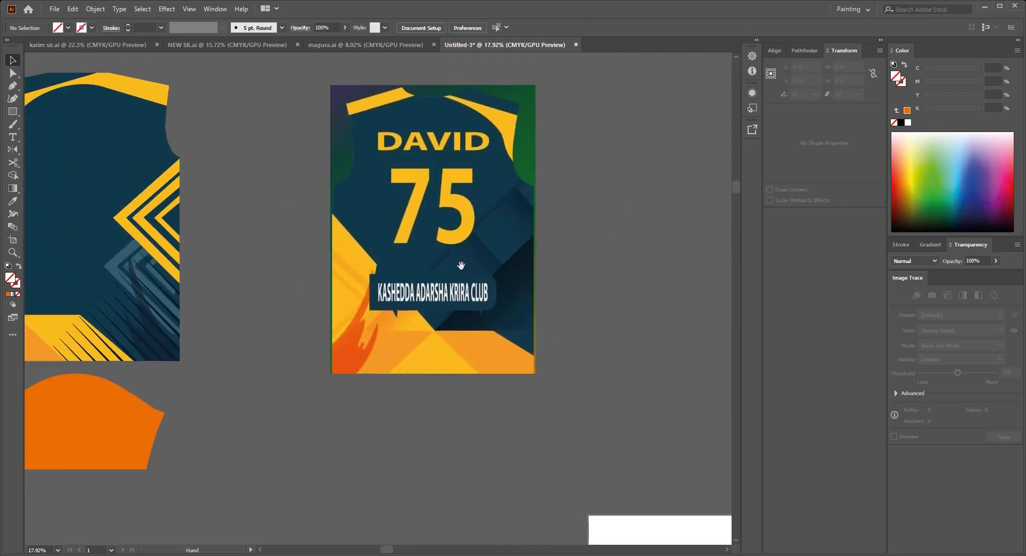
click(474, 281)
key(ctrl+2)
Step: Trace the lower yellow panel of the back reference with the Pen tool, notching around the club name plate and closing the outline outside the panel
drag(458, 313, 472, 312)
drag(420, 273, 418, 247)
click(382, 320)
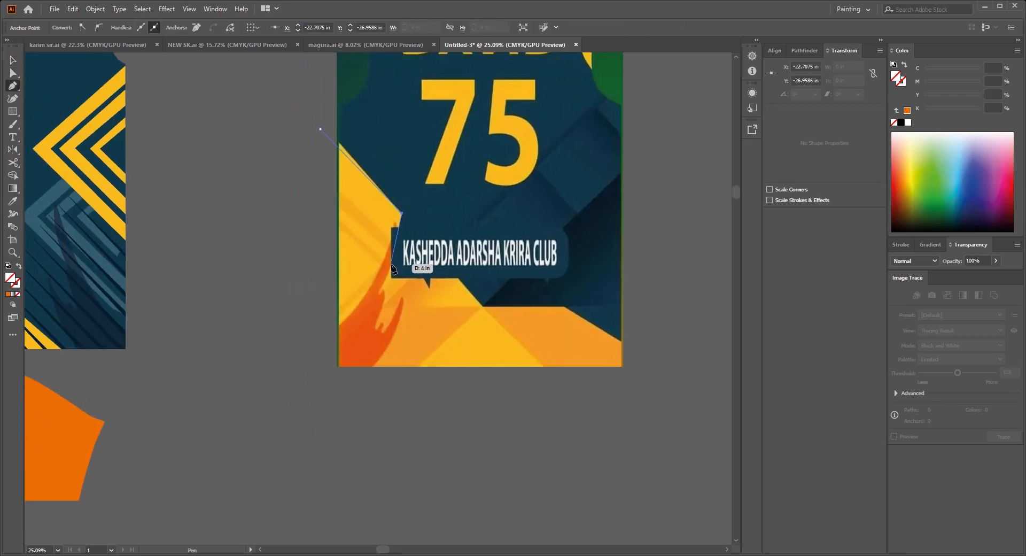
click(429, 287)
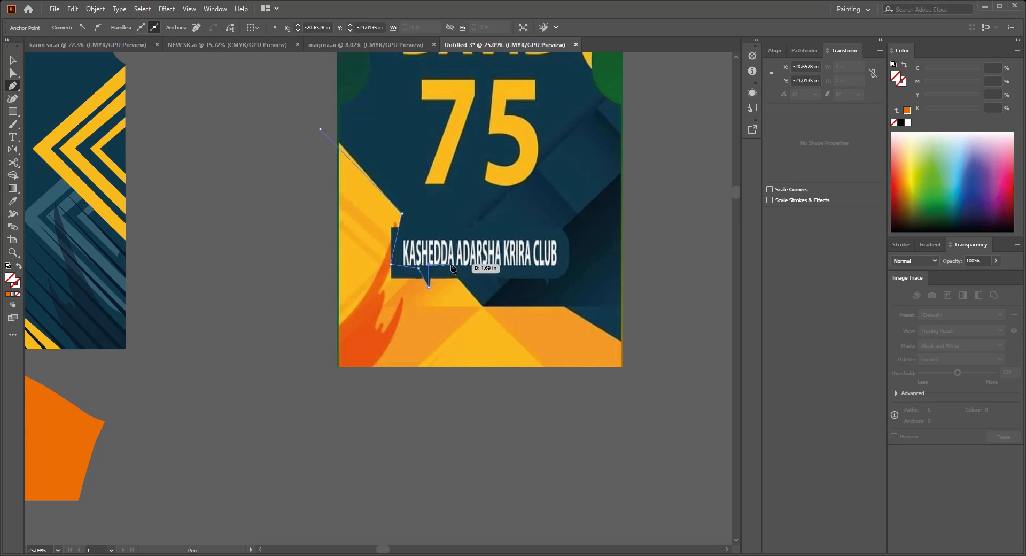
click(482, 307)
drag(584, 326, 465, 291)
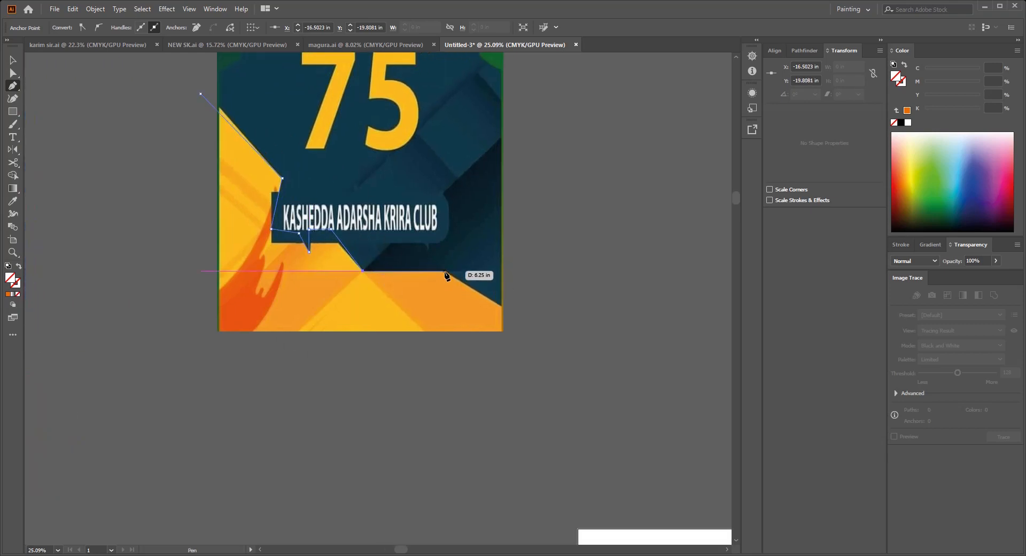
click(443, 271)
click(534, 327)
drag(534, 330, 564, 311)
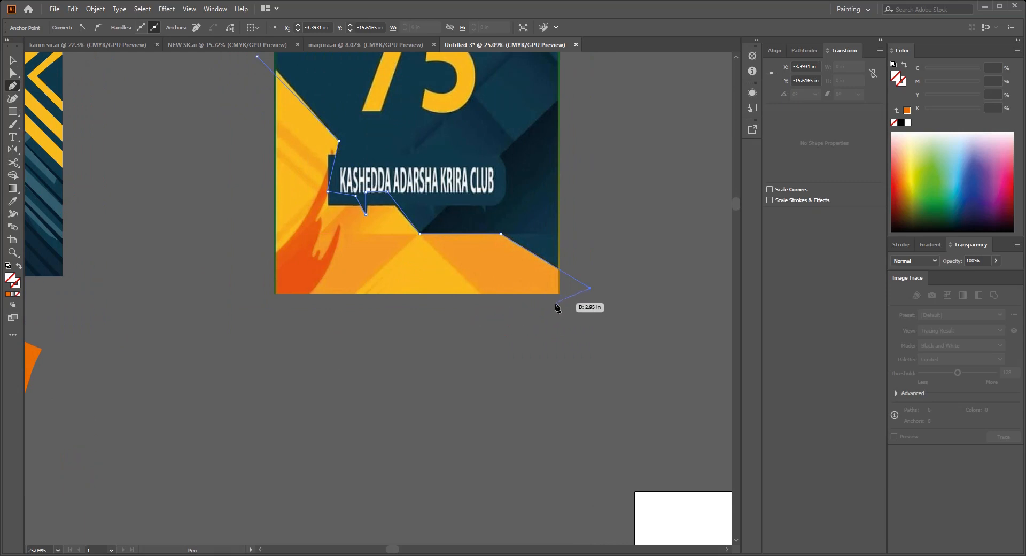
click(560, 302)
drag(424, 306, 533, 308)
click(369, 309)
drag(368, 59, 373, 175)
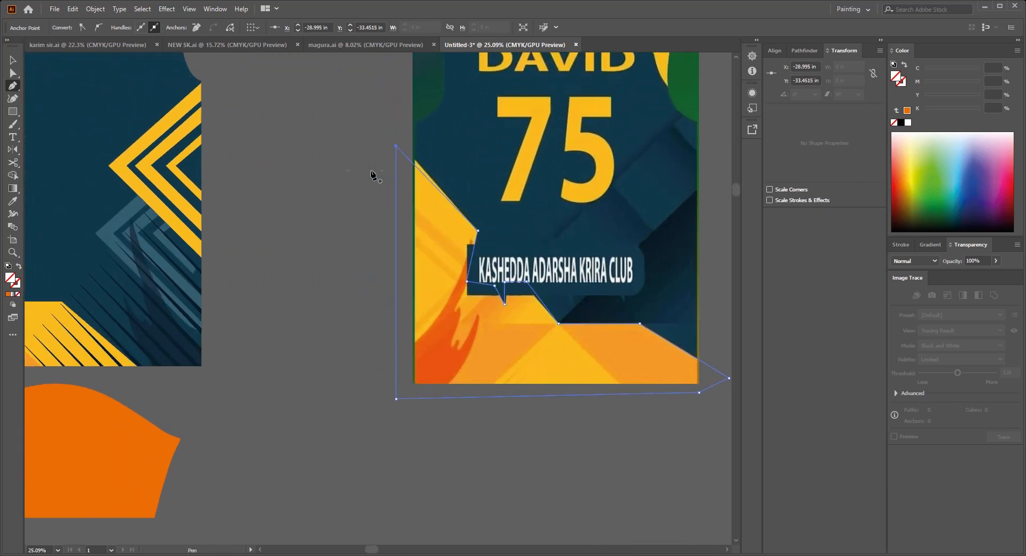
Step: Fill the traced lower back panel with the yellow sampled from the front artwork's chevrons and deselect it
click(170, 133)
key(ctrl+shift+a)
key(v)
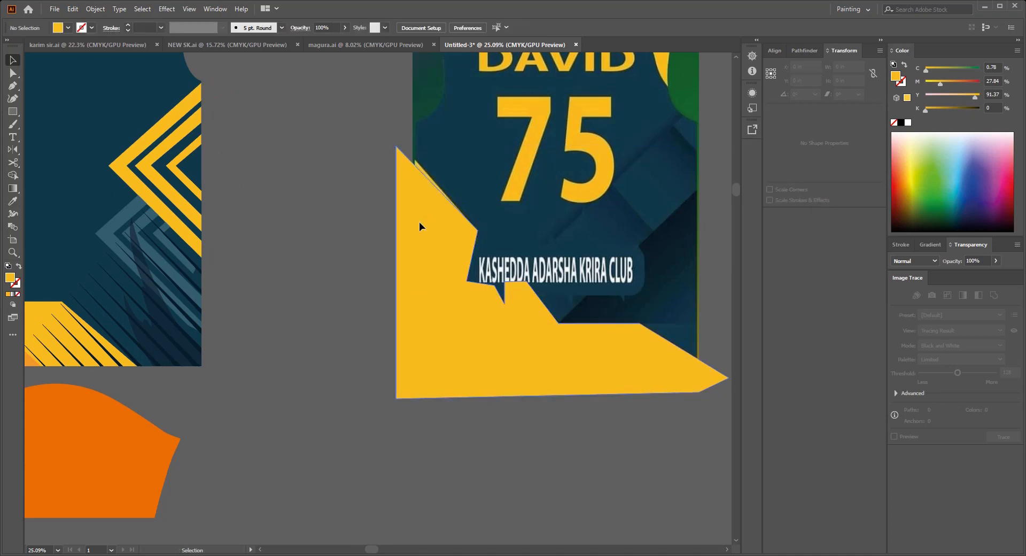
Step: Hide the yellow lower panel shape and trace the dark orange flame unfilled, from outside the panel up to its tip and down its inner edge
click(419, 222)
key(ctrl+3)
drag(454, 288, 424, 276)
scroll(439, 299, up, 2)
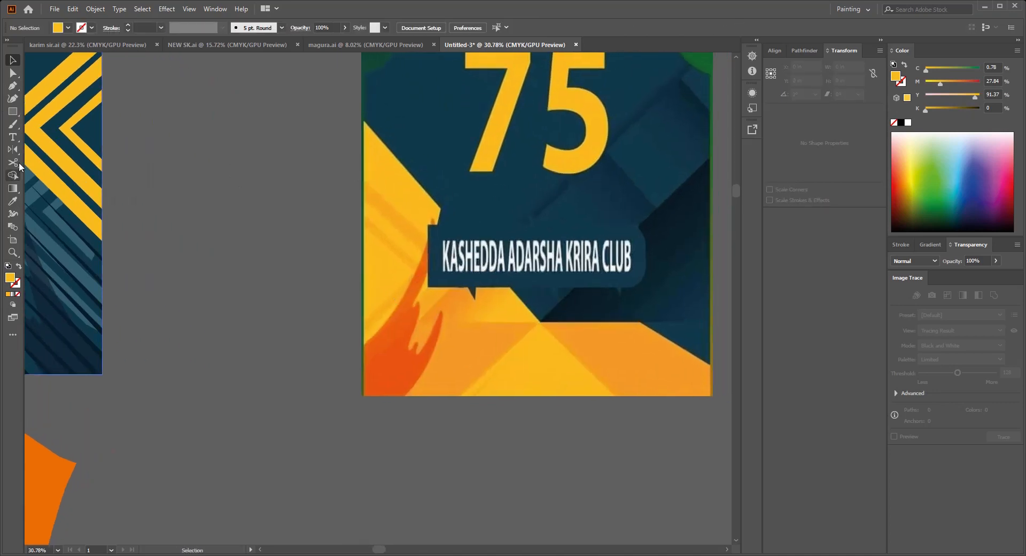
drag(446, 118, 446, 117)
click(432, 219)
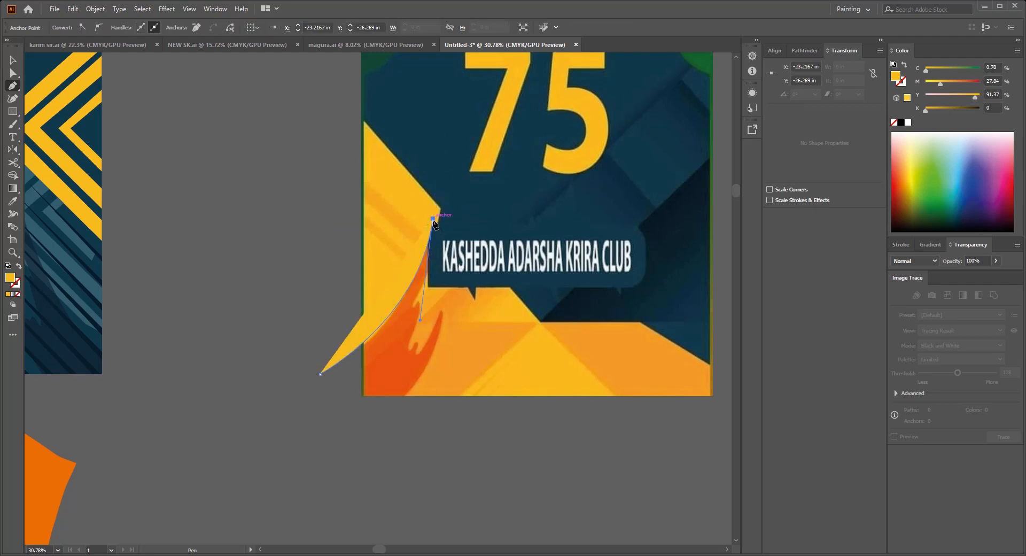
key(slash)
drag(417, 312, 422, 272)
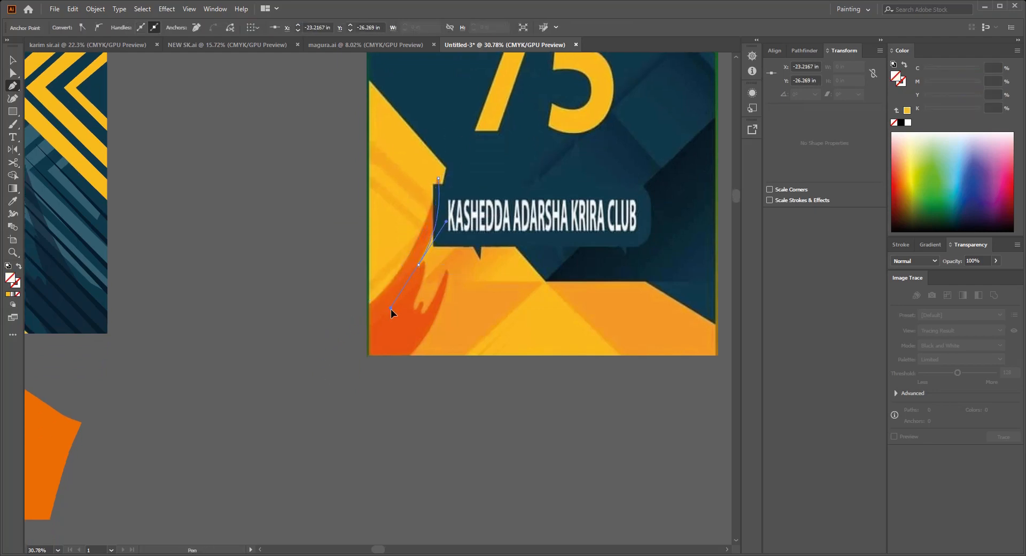
drag(391, 309, 428, 339)
click(419, 265)
Step: Complete the flame outline around its inner notch and curved lower edge, closing it outside the panel with the Pen tool
scroll(422, 267, up, 2)
click(452, 272)
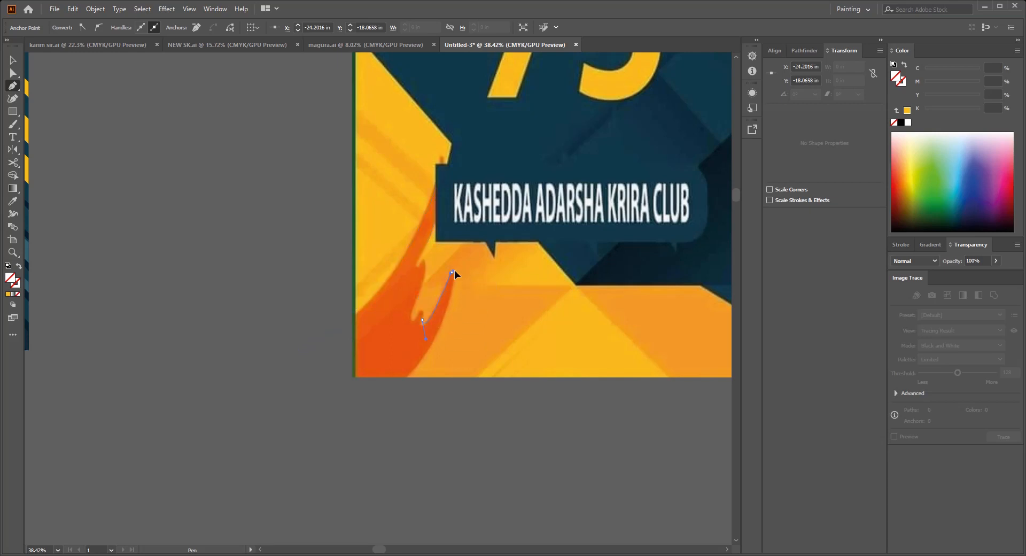
drag(459, 284, 476, 219)
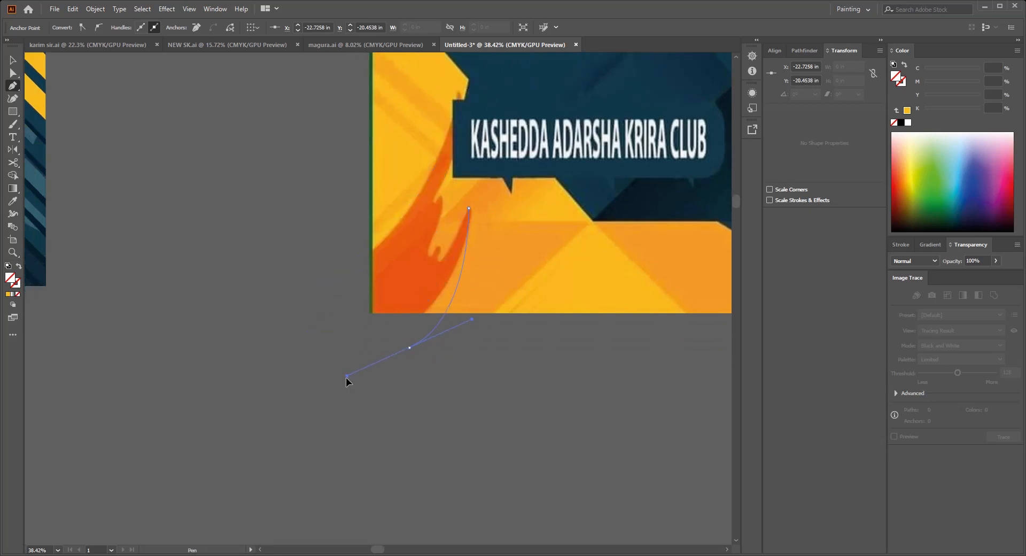
drag(333, 399, 328, 402)
click(400, 344)
drag(342, 318, 383, 336)
click(378, 340)
click(354, 310)
Step: Fill the traced flame with the red-orange sampled from the reference and hide the shape
scroll(396, 335, down, 2)
key(v)
key(i)
drag(442, 350, 440, 406)
click(424, 344)
click(479, 418)
scroll(479, 418, down, 1)
click(396, 361)
key(ctrl+x)
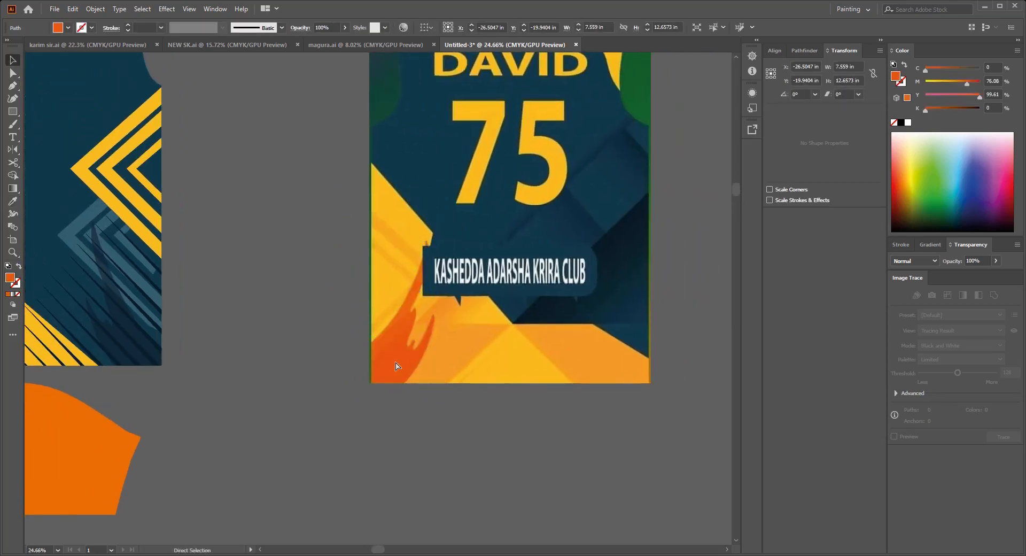
Step: Trace the light orange band left of the central yellow triangle with the Pen tool and fill it with the reference's light orange
drag(403, 365, 393, 390)
click(314, 411)
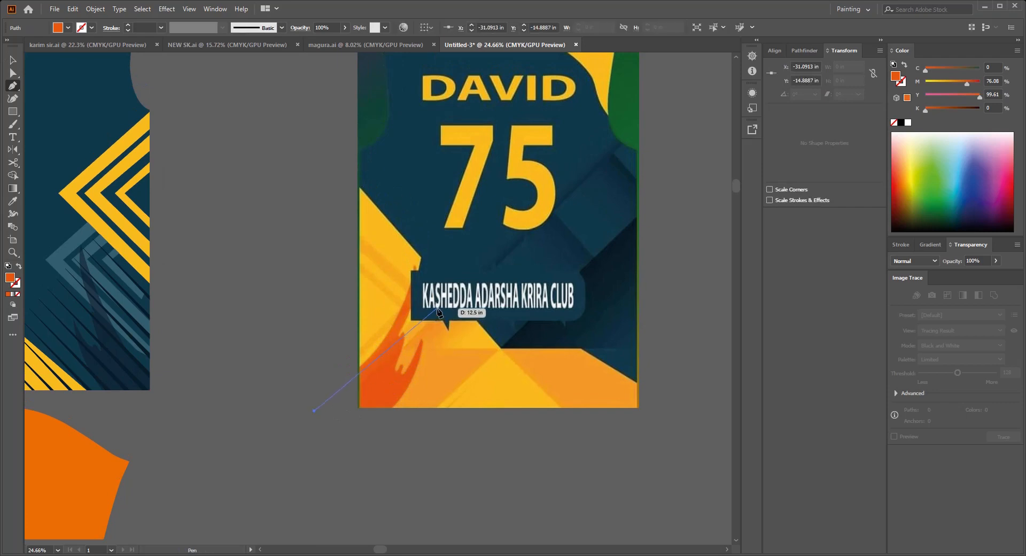
click(435, 316)
click(442, 349)
click(498, 348)
drag(479, 384, 492, 355)
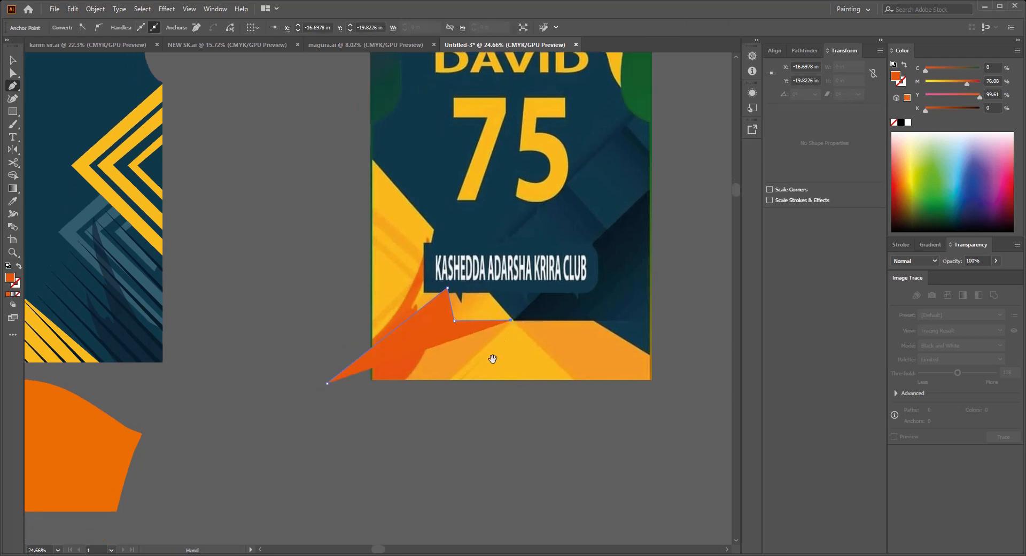
click(429, 400)
key(/)
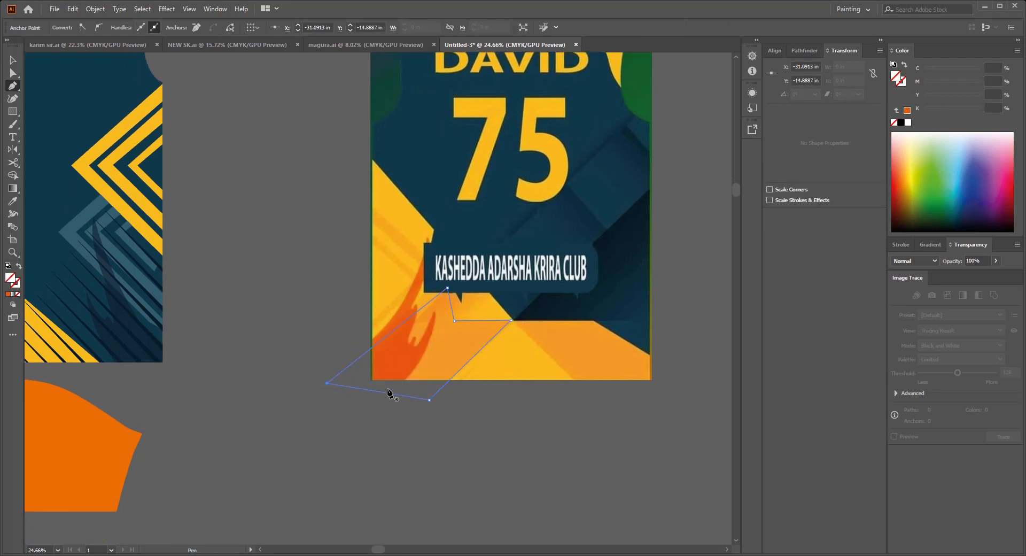
click(433, 359)
key(v)
click(492, 444)
Step: Trace the matching light orange band right of the central yellow triangle, extending it past the panel's edges, and deselect it
scroll(470, 421, up, 2)
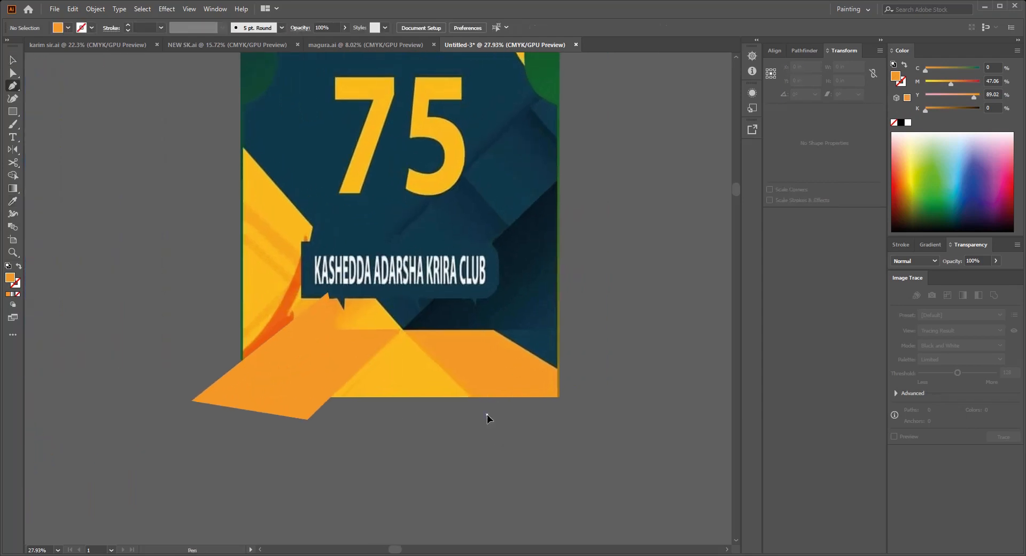
click(486, 414)
click(404, 329)
click(492, 328)
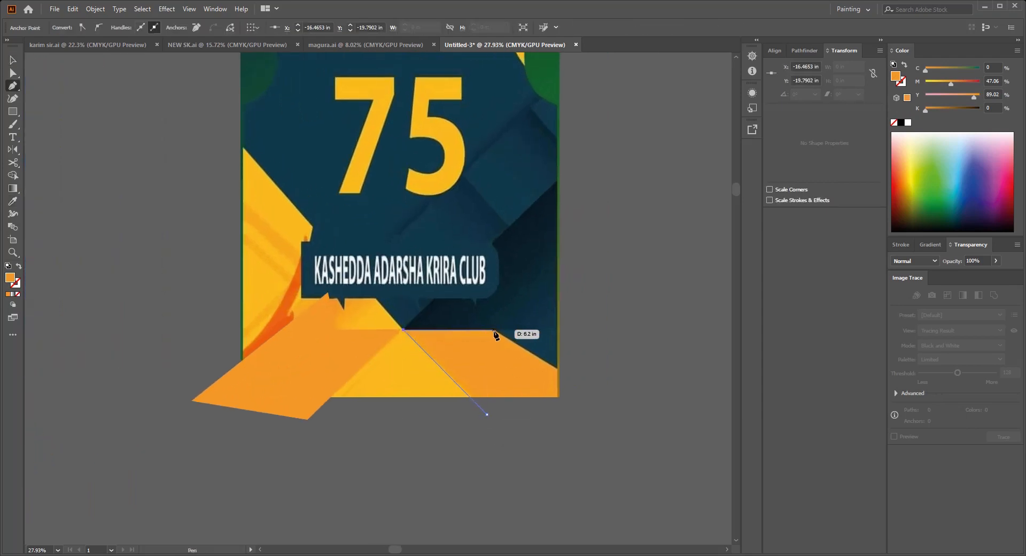
drag(540, 369, 513, 361)
click(459, 406)
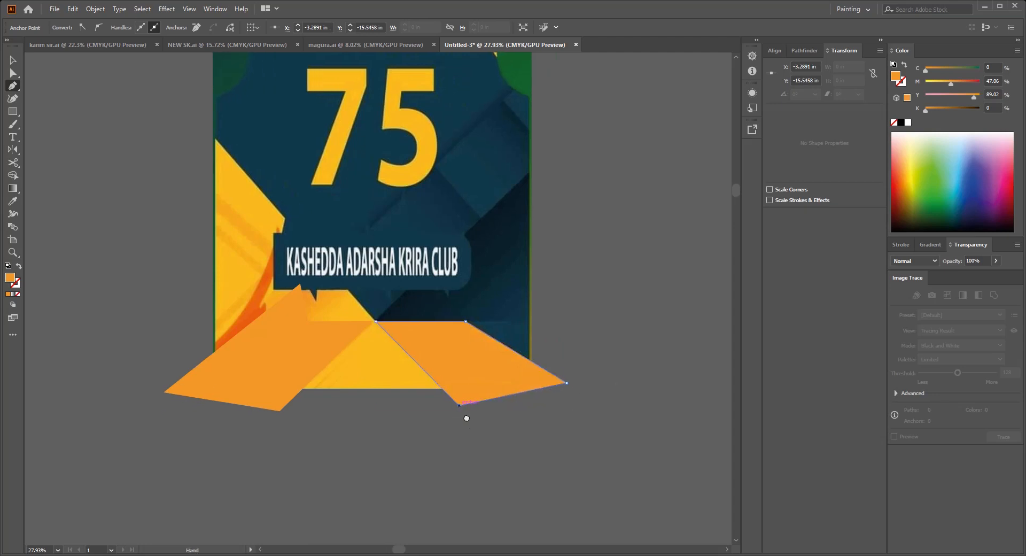
drag(466, 417, 474, 436)
key(v)
click(396, 438)
Step: Draw a short diagonal line along the left side of the yellow triangle and give it a 2 pt light orange stroke without fill
drag(342, 423, 443, 403)
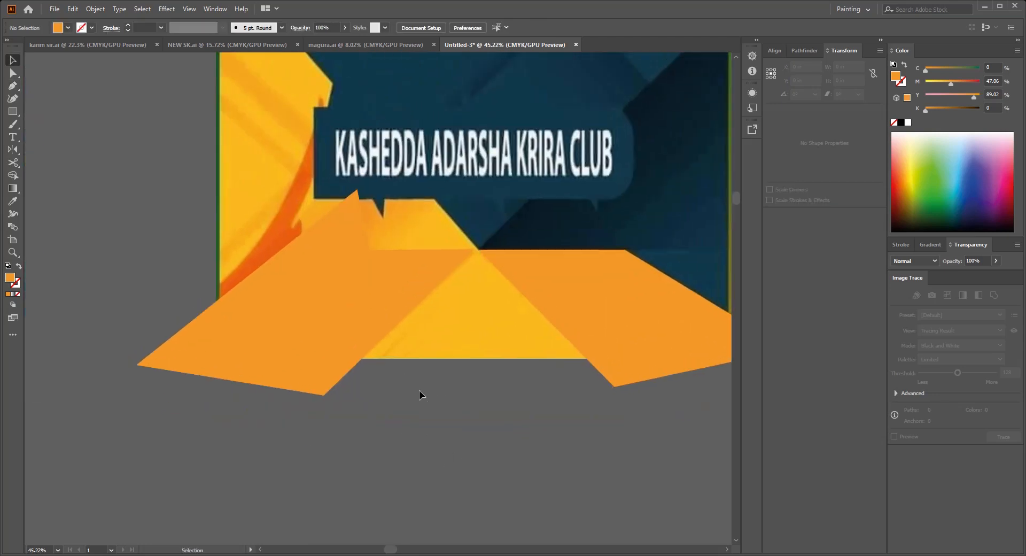
click(433, 305)
click(360, 380)
key(v)
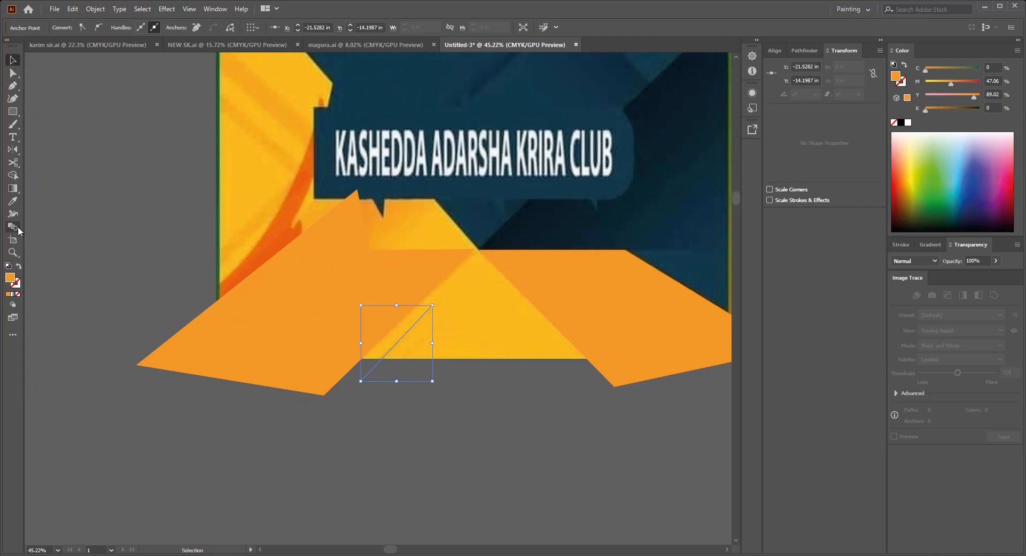
click(19, 266)
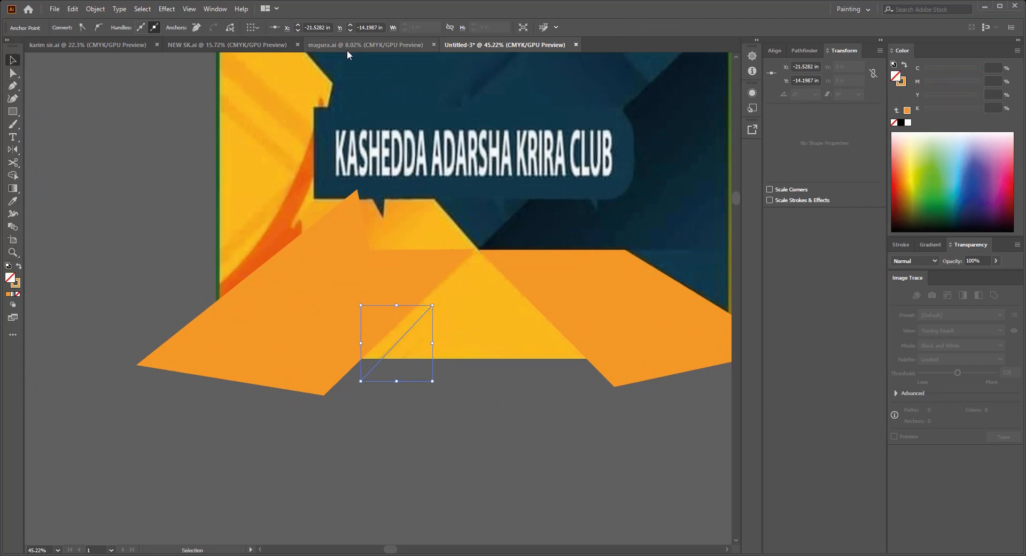
click(450, 389)
click(373, 369)
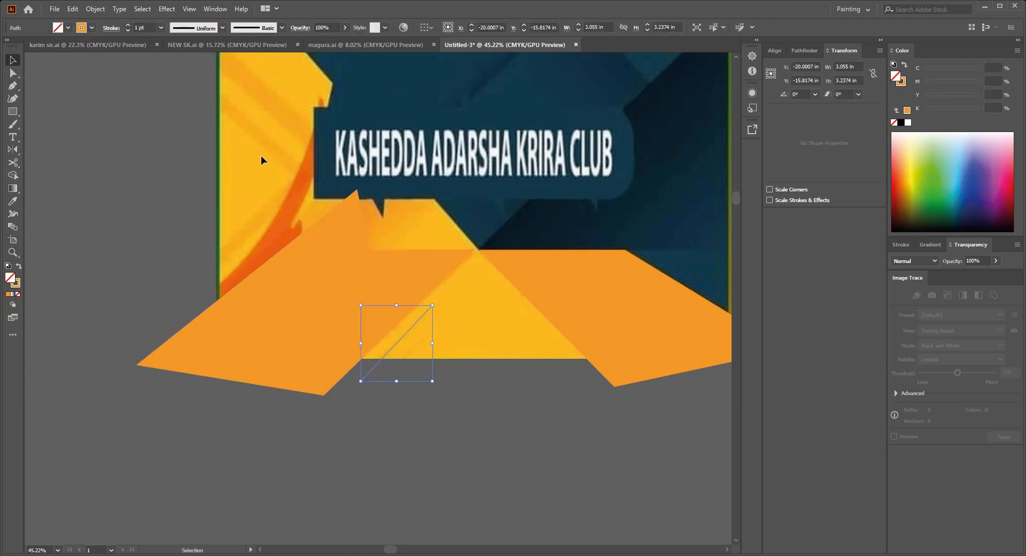
click(374, 315)
drag(367, 293, 486, 410)
Step: Trace the lower diagonal stripe on the yellow area left of the club name and make light orange its fill
scroll(433, 331, up, 1)
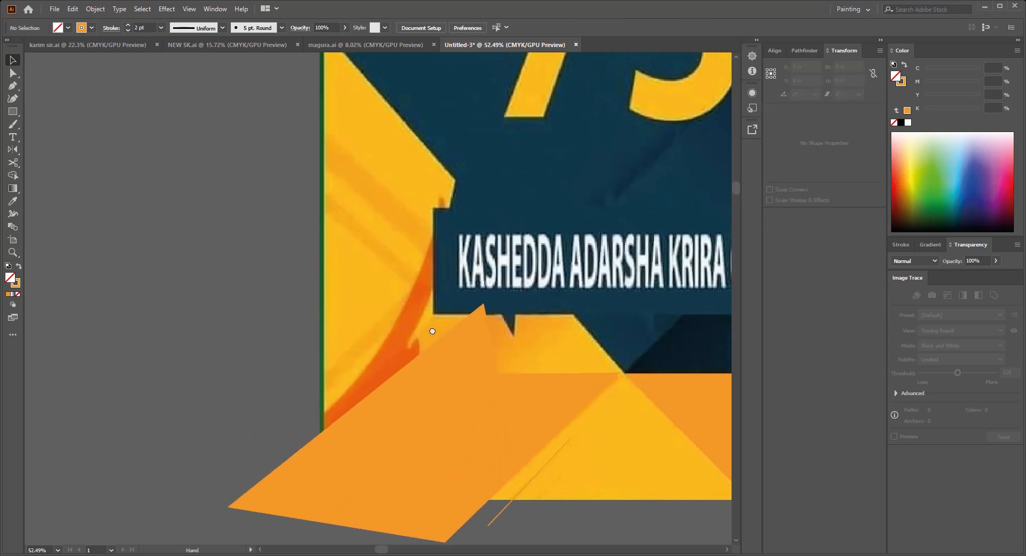
click(295, 194)
drag(411, 283, 420, 275)
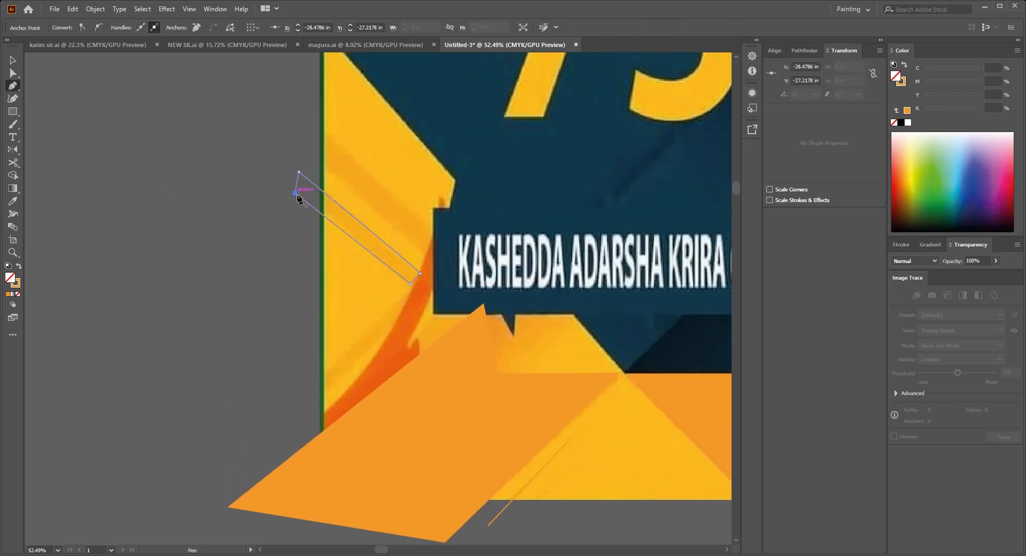
drag(298, 183, 302, 231)
key(v)
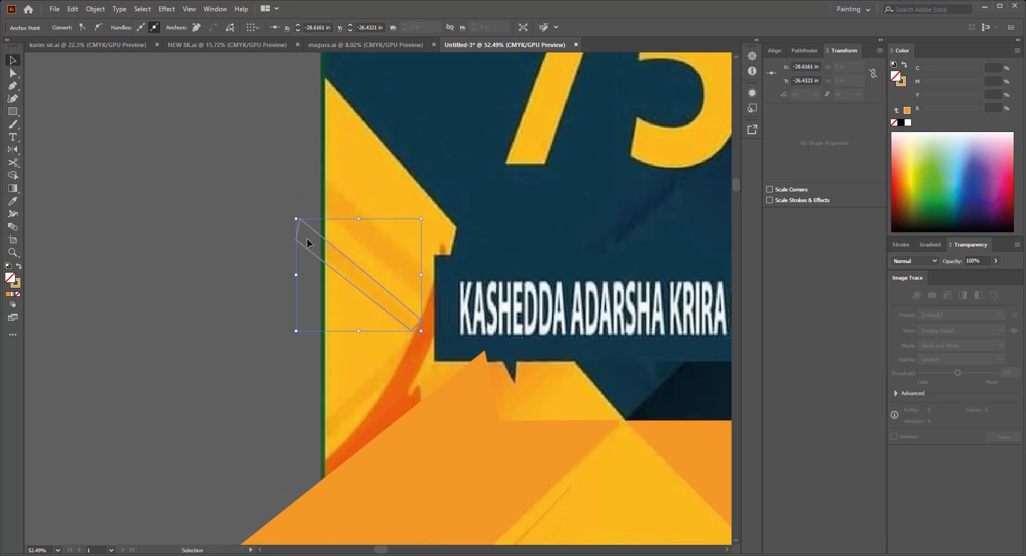
click(20, 266)
Step: Duplicate the light orange stripe onto the parallel reference stripe just above it
scroll(243, 287, up, 1)
mouse_move(305, 333)
mouse_down()
mouse_move(336, 294)
mouse_move(329, 290)
mouse_up()
click(350, 278)
Step: Trace the light orange stripe rising toward the flame below the two parallel stripes and set its opacity to 90%
scroll(356, 289, down, 3)
scroll(355, 452, up, 2)
drag(354, 452, 362, 344)
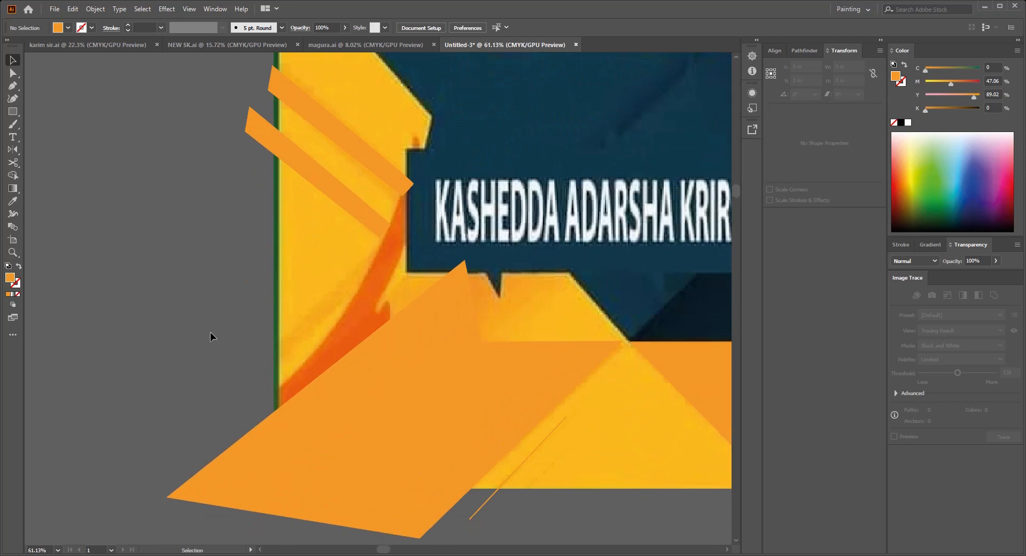
key(p)
click(239, 371)
drag(373, 248, 385, 261)
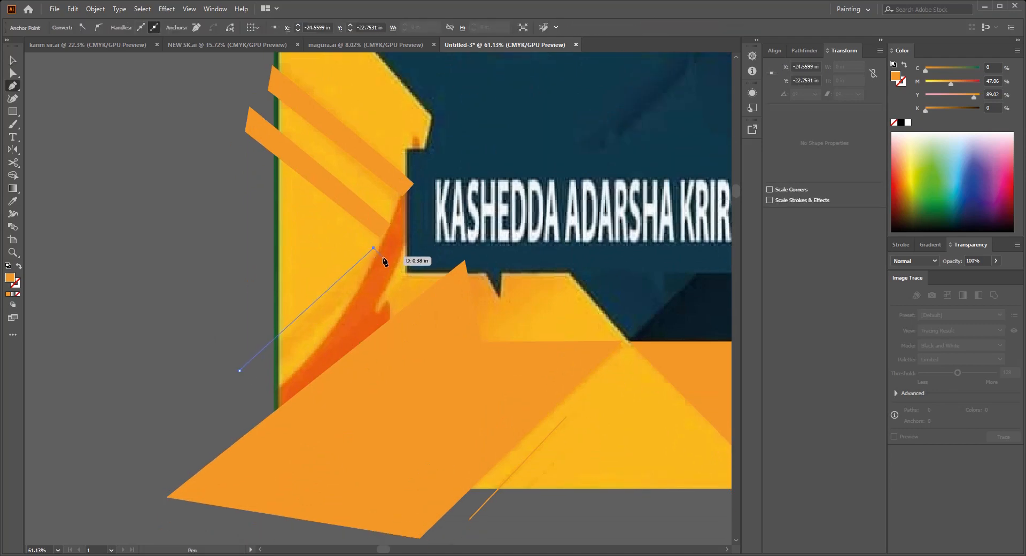
click(382, 257)
click(267, 378)
click(239, 370)
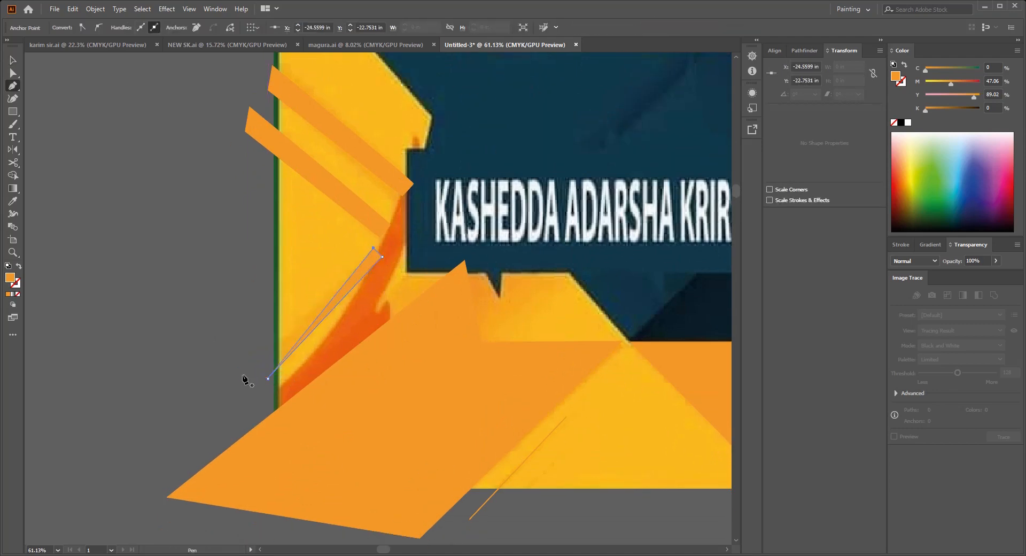
key(v)
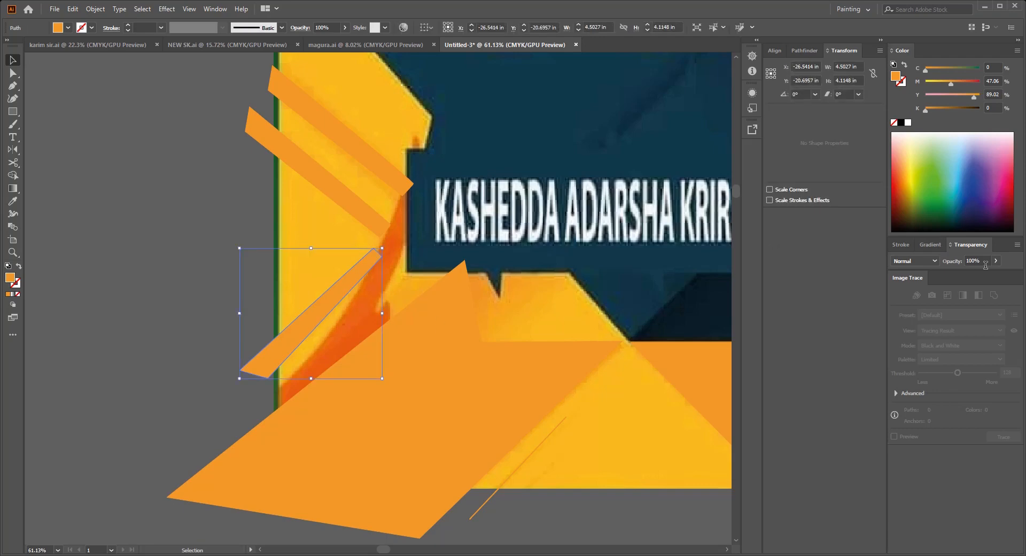
click(259, 291)
scroll(452, 314, down, 7)
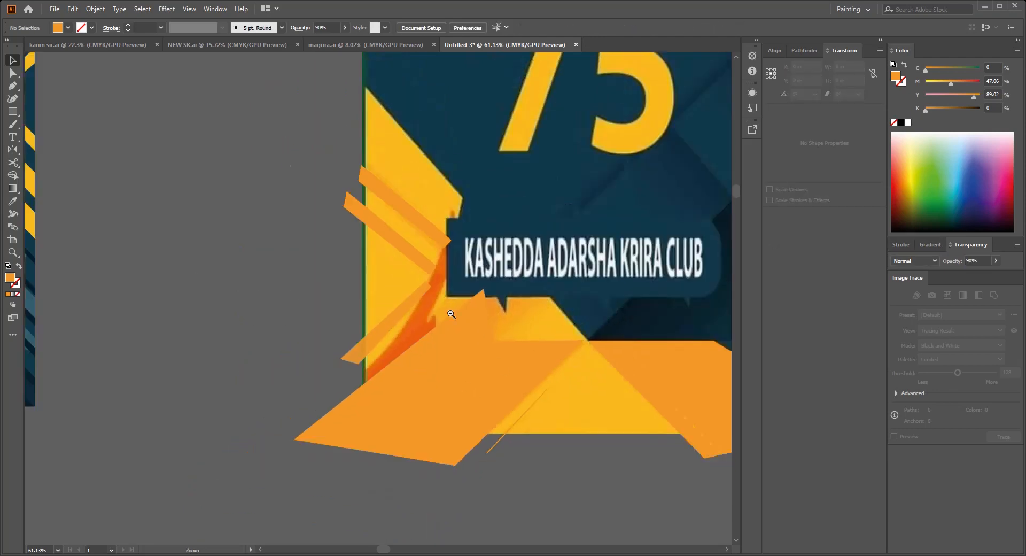
Step: Show all the hidden shapes again and deselect them
drag(463, 329, 448, 359)
scroll(448, 359, up, 3)
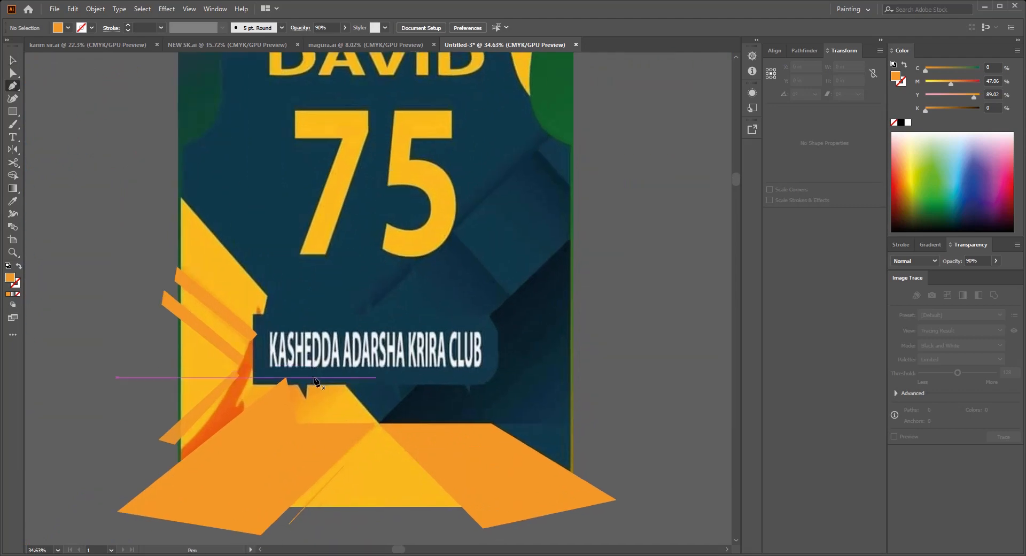
key(ctrl+alt+3)
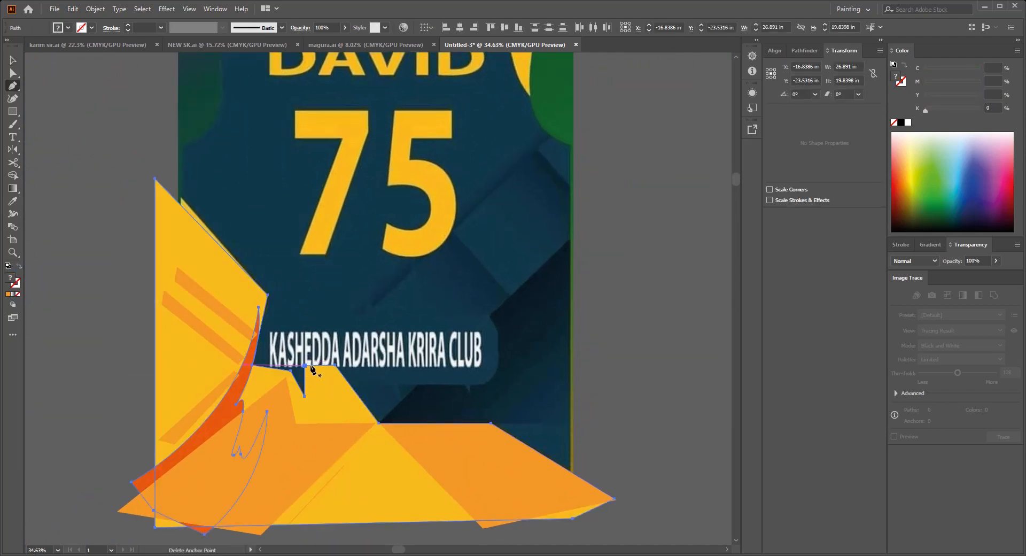
key(v)
click(104, 357)
Step: Trace the wide diagonal band from the orange peak up past the panel's right edge with the Pen tool and clear its fill
key(p)
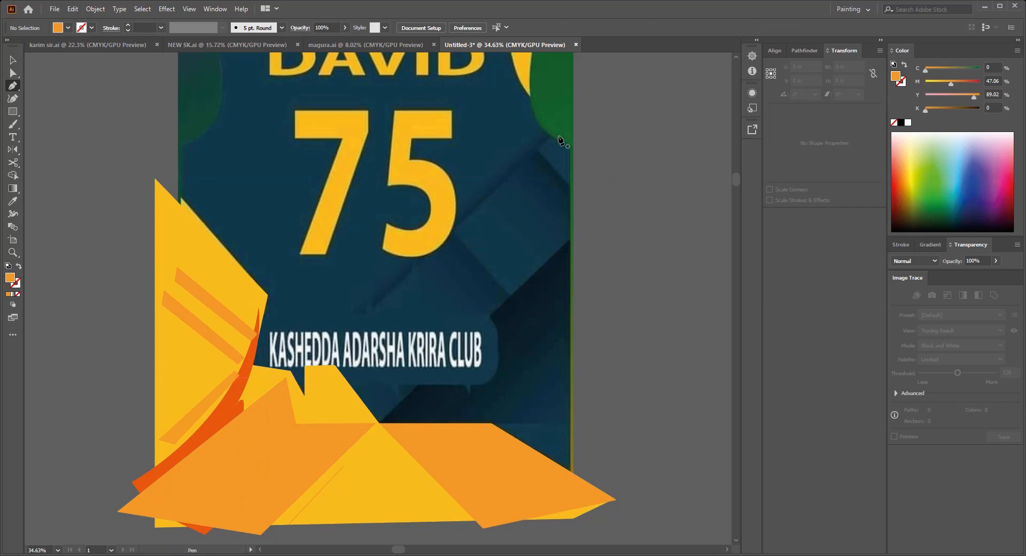
click(320, 365)
click(376, 424)
scroll(540, 298, up, 1)
scroll(540, 297, right, 1)
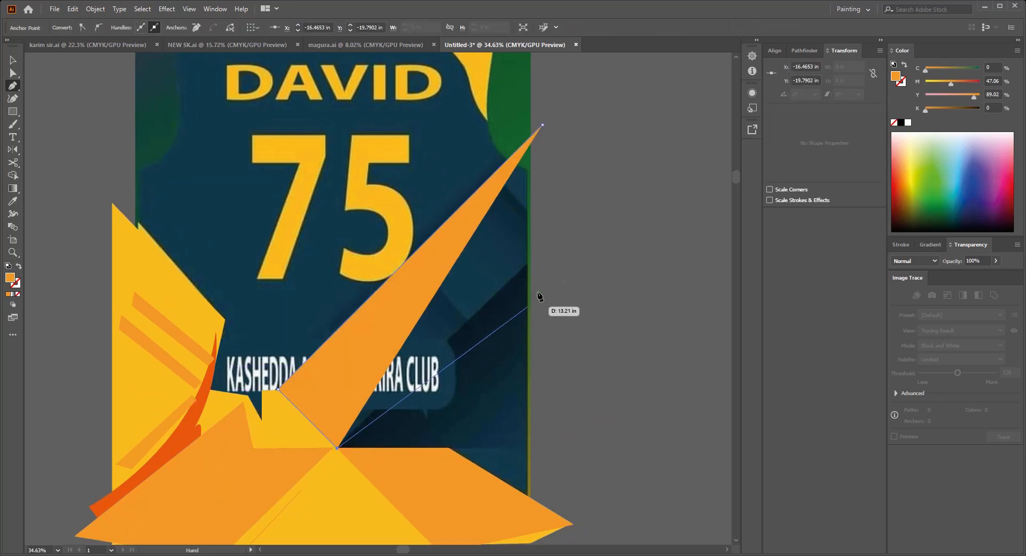
click(556, 235)
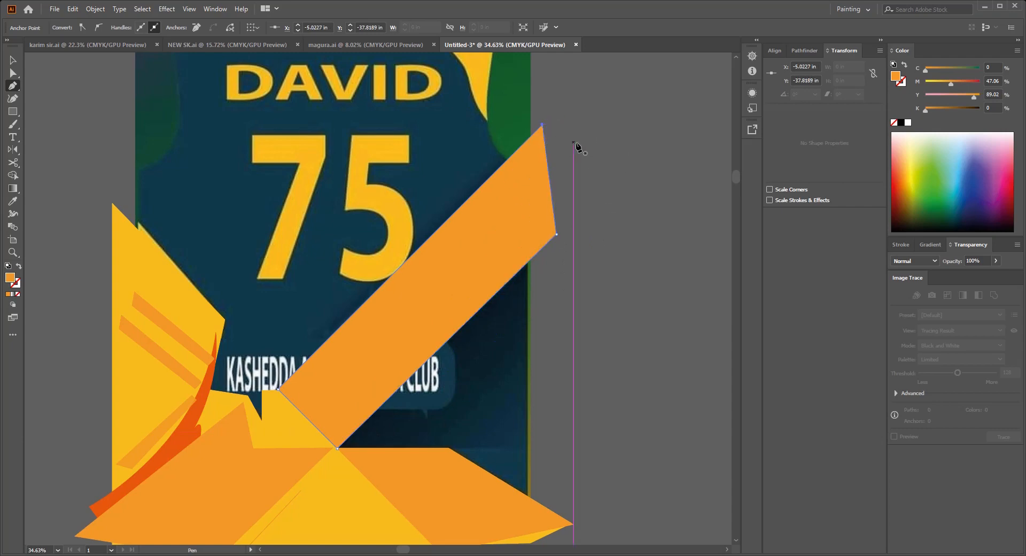
key(slash)
Step: Fill the wide diagonal band with dark blue sampled from the reference and delete the shape
drag(456, 293, 485, 249)
key(i)
click(476, 260)
key(v)
click(665, 298)
click(553, 222)
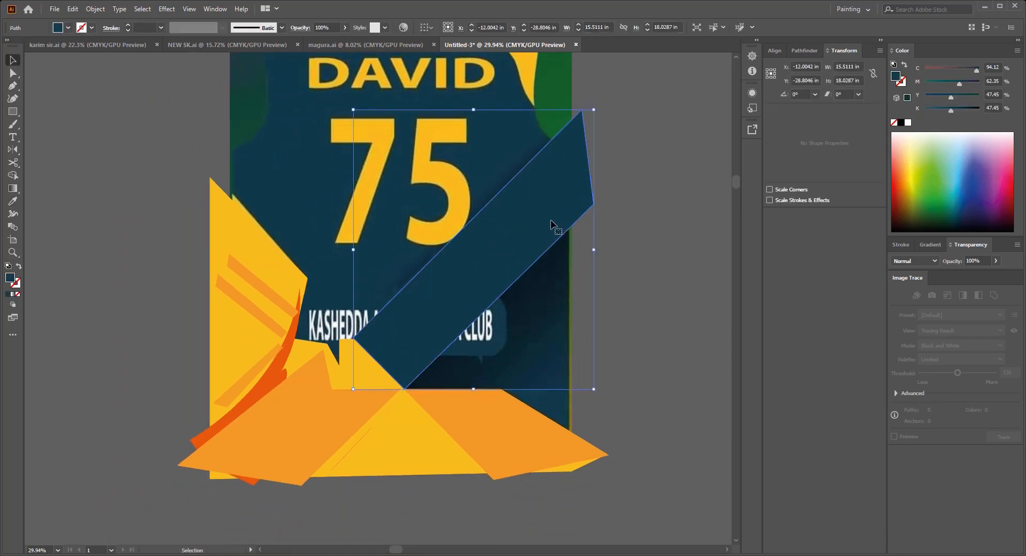
key(Delete)
Step: Trace the rectangular dark blue segment beside the number 75 with the Pen tool, extending it past the panel's right edge
scroll(551, 219, up, 4)
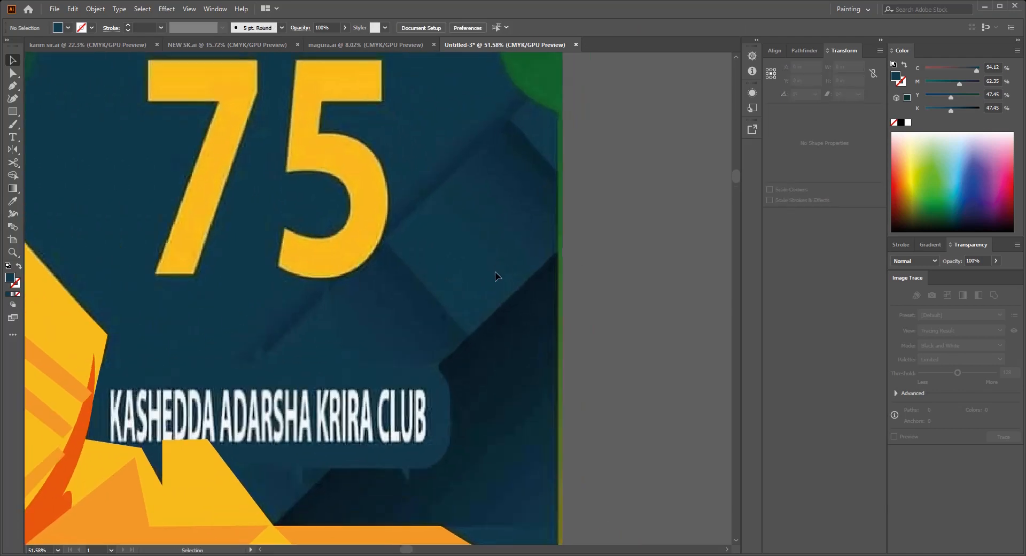
click(384, 240)
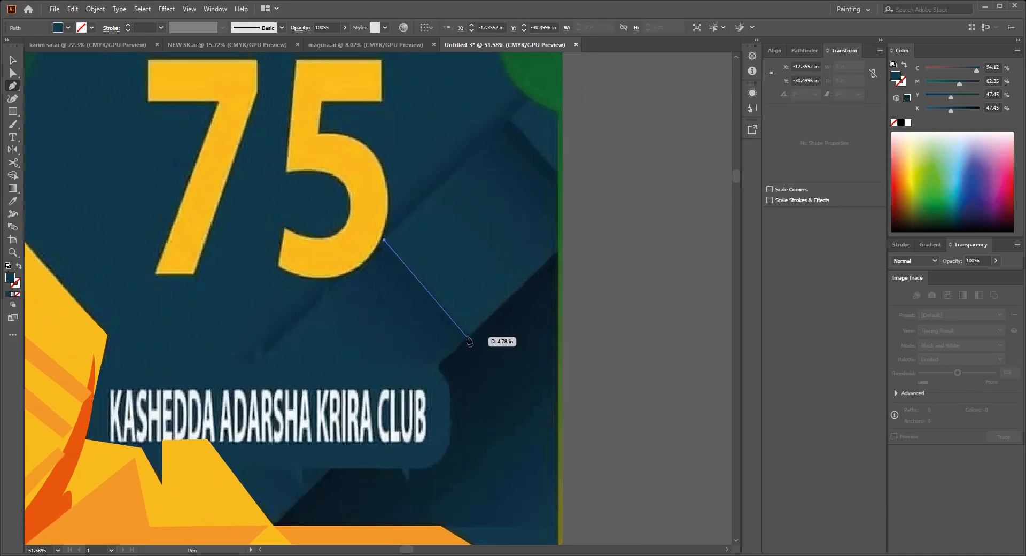
click(467, 335)
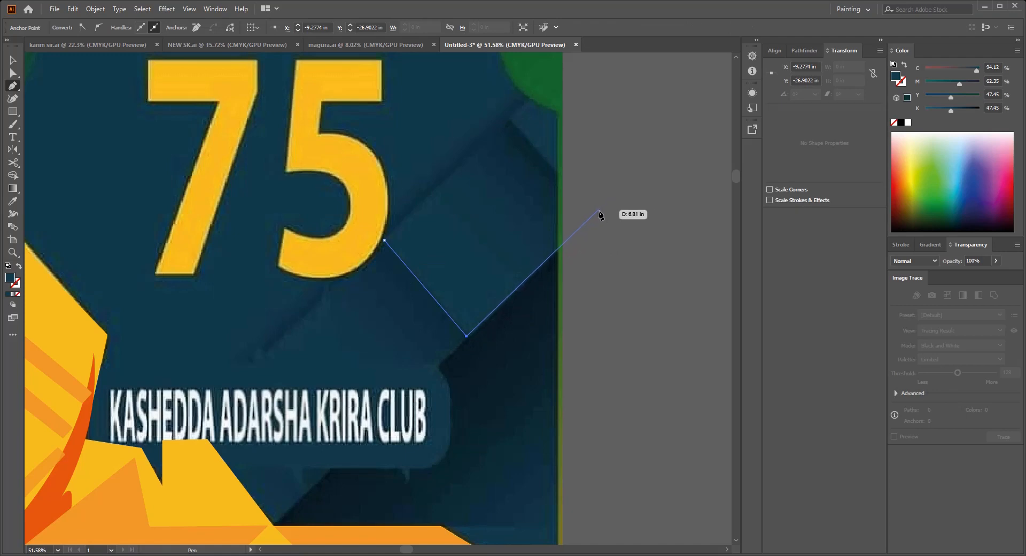
click(508, 119)
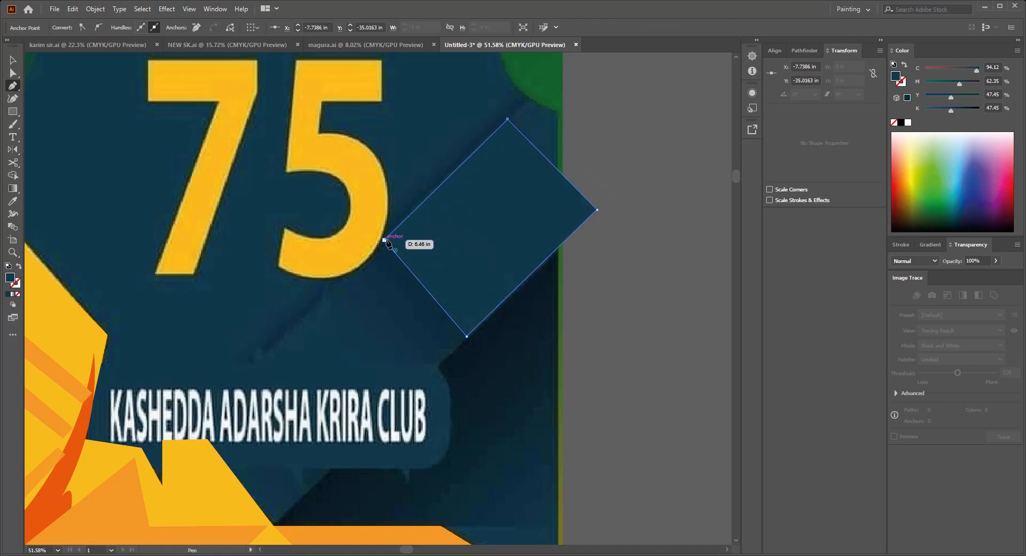
key(v)
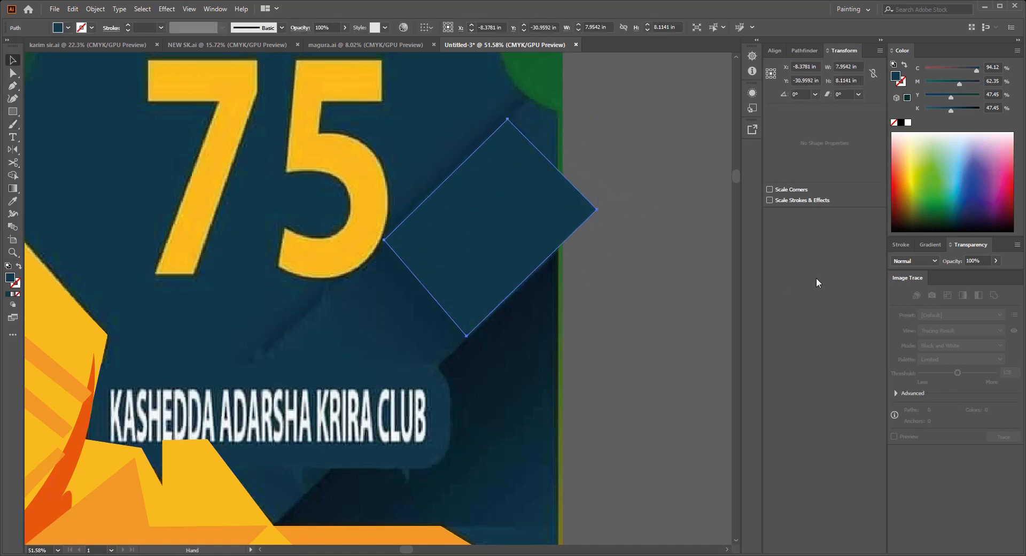
Step: Fill the traced segment beside the number 75 with a linear gradient between two dark blues sampled from the reference
click(928, 244)
click(923, 339)
click(896, 344)
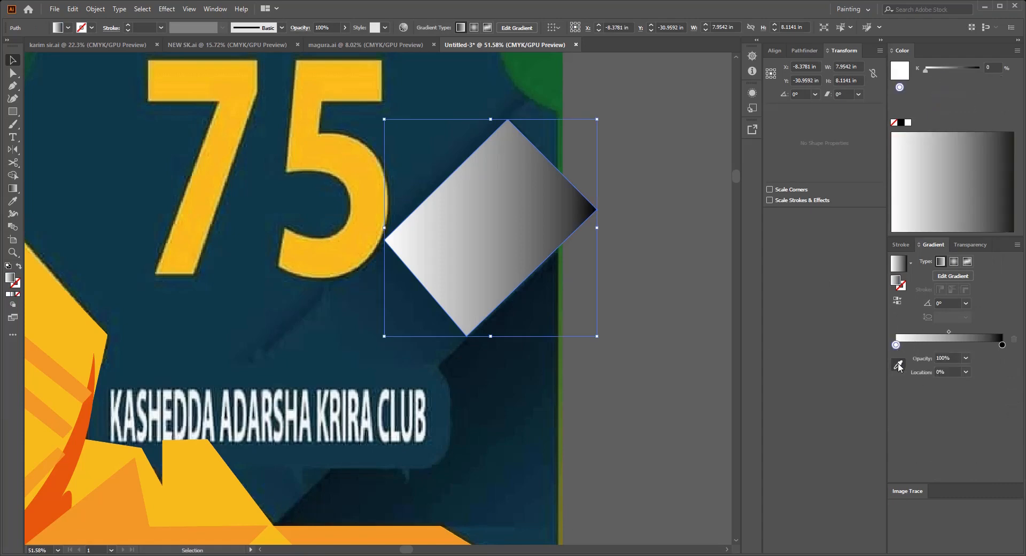
click(898, 365)
click(431, 315)
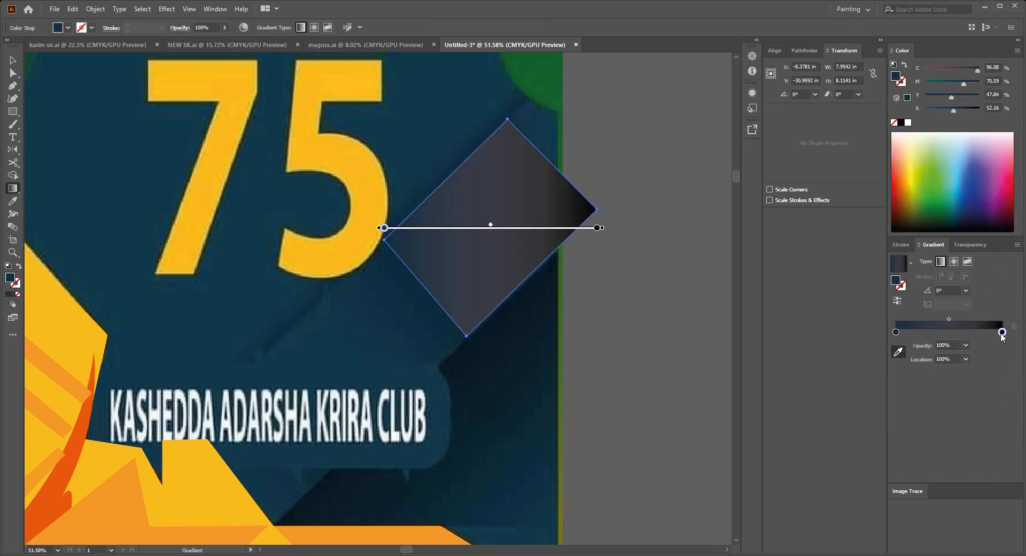
click(442, 319)
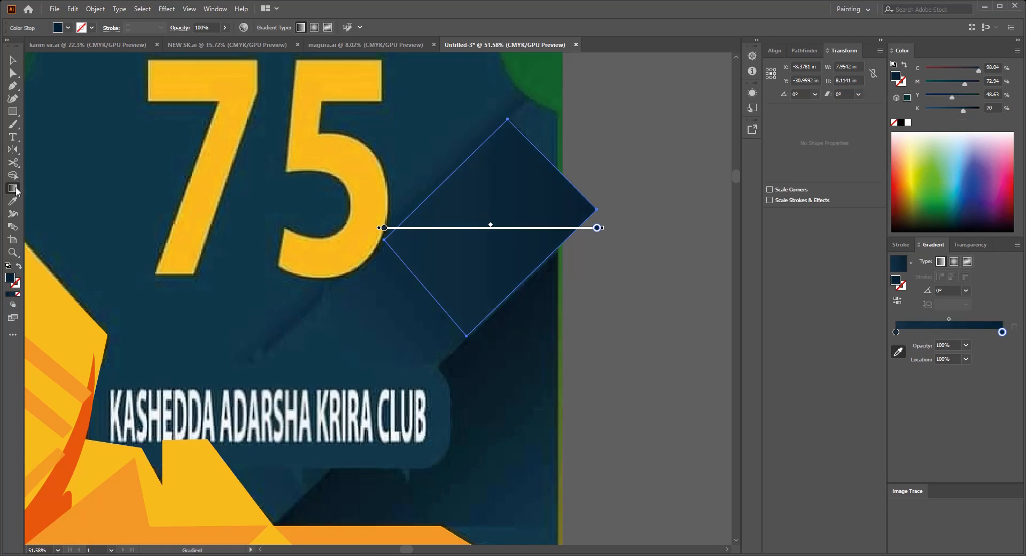
Step: Run the segment's gradient diagonally along the band's direction, darkest toward its upper right, and extend its right corner slightly outward
click(10, 59)
key(g)
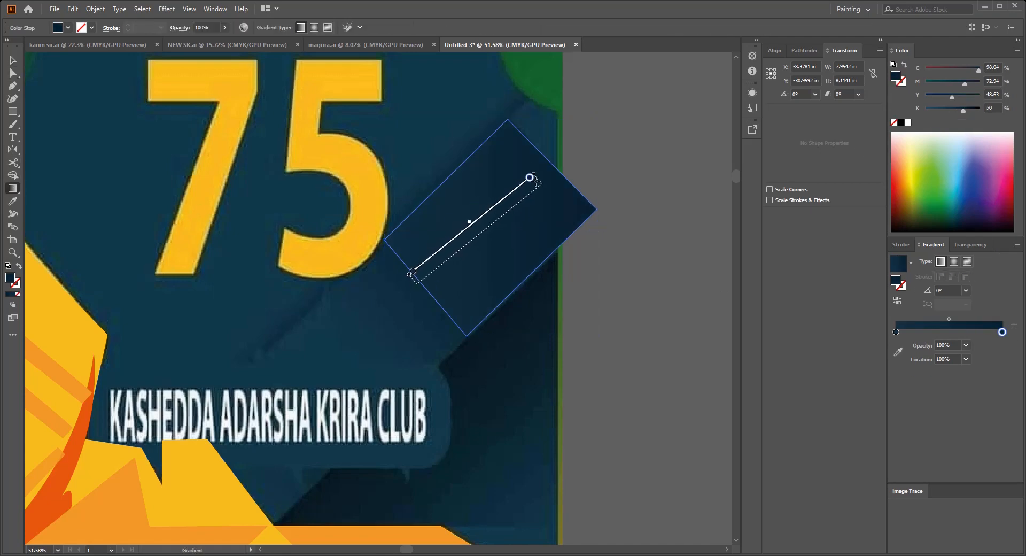
drag(533, 178, 544, 166)
click(15, 57)
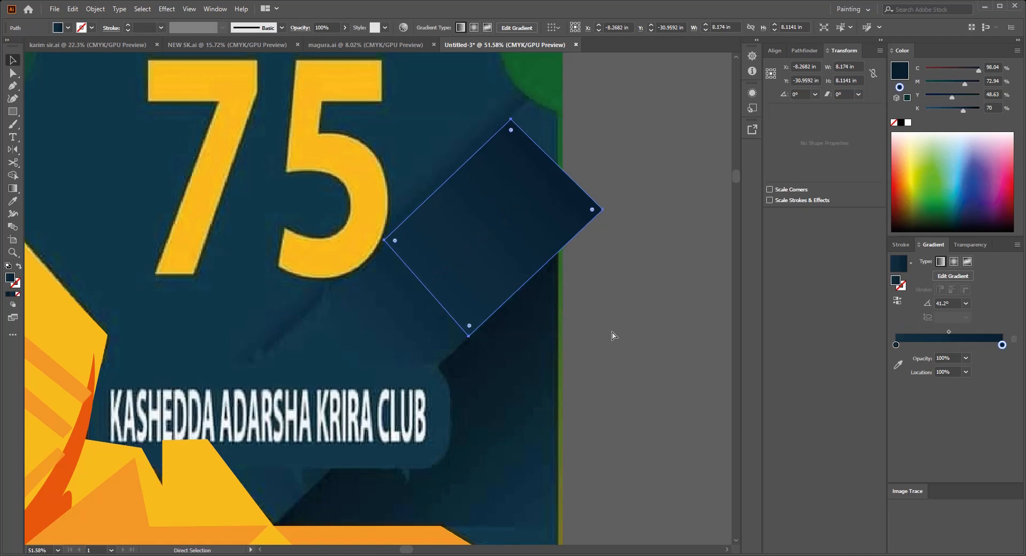
Step: Paste the wide dark blue band back in place behind the gradient segment
click(657, 312)
key(ctrl+v)
click(656, 308)
scroll(613, 308, down, 2)
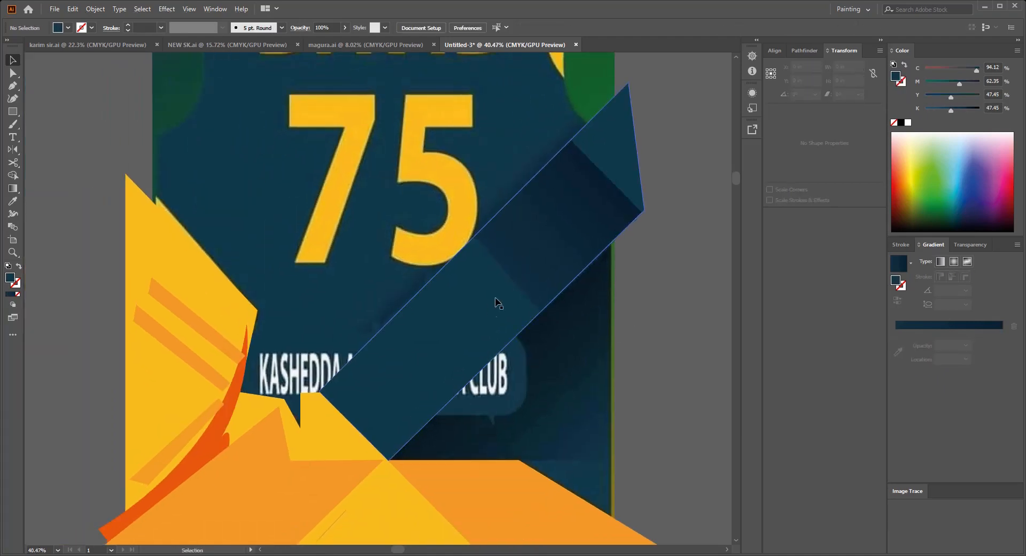
Step: Duplicate the gradient segment down the band so the copy adjoins the first segment's lower edge
drag(548, 240, 451, 333)
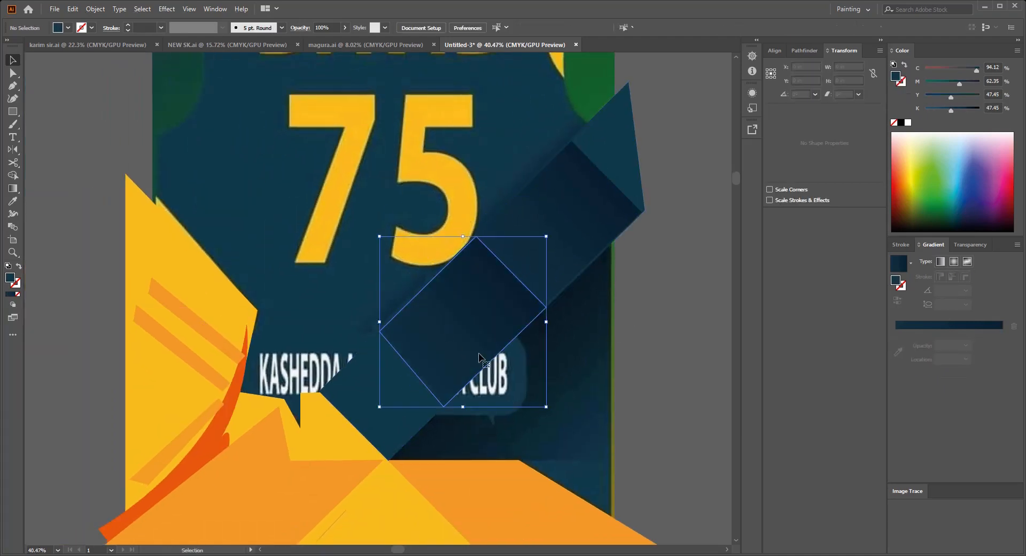
scroll(503, 324, up, 5)
drag(605, 283, 598, 290)
drag(616, 304, 550, 303)
ctrl+click(546, 303)
scroll(539, 309, down, 7)
click(650, 332)
scroll(607, 337, up, 2)
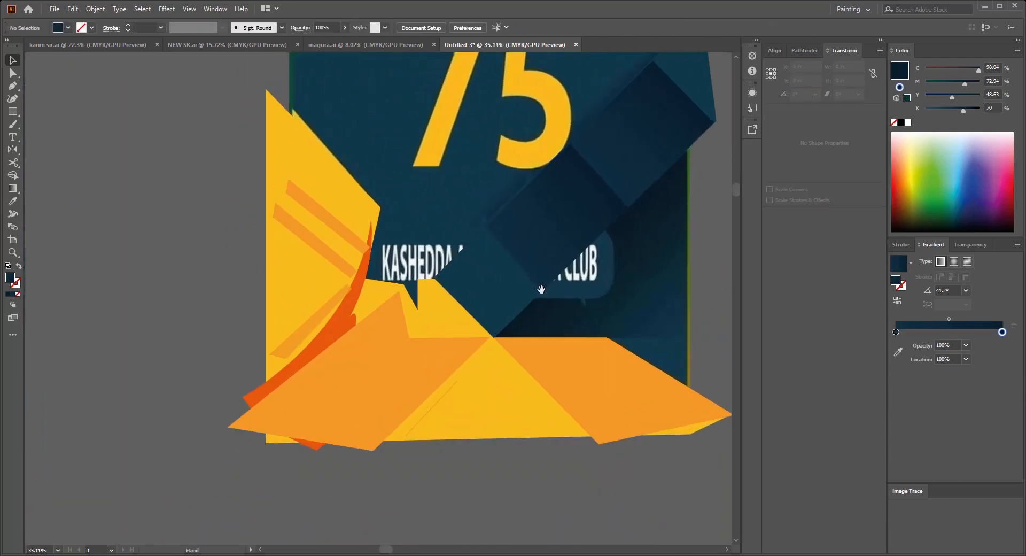
Step: Place another copy of the gradient segment at the band's lower end and rotate it 180°
drag(537, 249, 494, 291)
scroll(526, 238, up, 2)
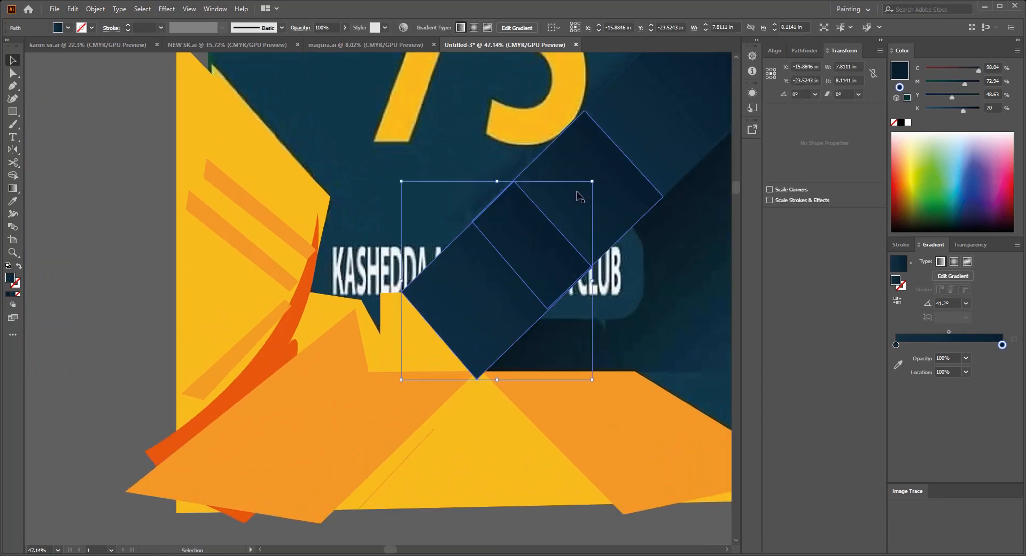
drag(588, 190, 369, 417)
scroll(632, 234, up, 4)
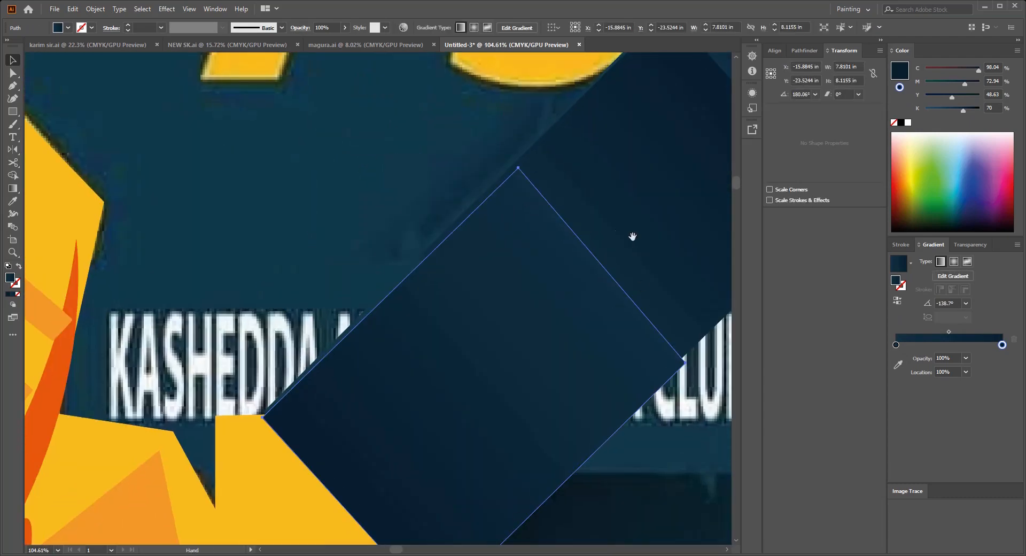
Step: Adjust the lowest segment's corner points to match the band's edges and meet the orange peak
key(a)
drag(492, 216, 482, 214)
drag(672, 422, 552, 326)
drag(529, 388, 641, 256)
mouse_move(419, 443)
mouse_down()
mouse_move(436, 408)
mouse_move(489, 370)
mouse_move(422, 424)
mouse_up()
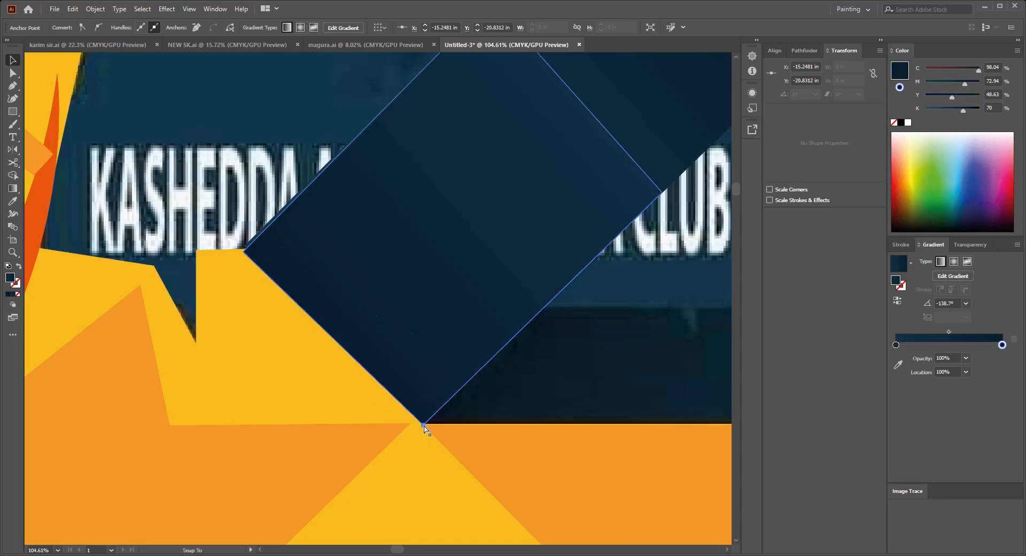
drag(269, 281, 338, 279)
drag(426, 301, 331, 305)
click(536, 303)
Step: Place a copy of the finished front panel on the far side of the back reference and release its shirt-shaped clipping mask
drag(510, 187, 527, 211)
drag(561, 263, 575, 270)
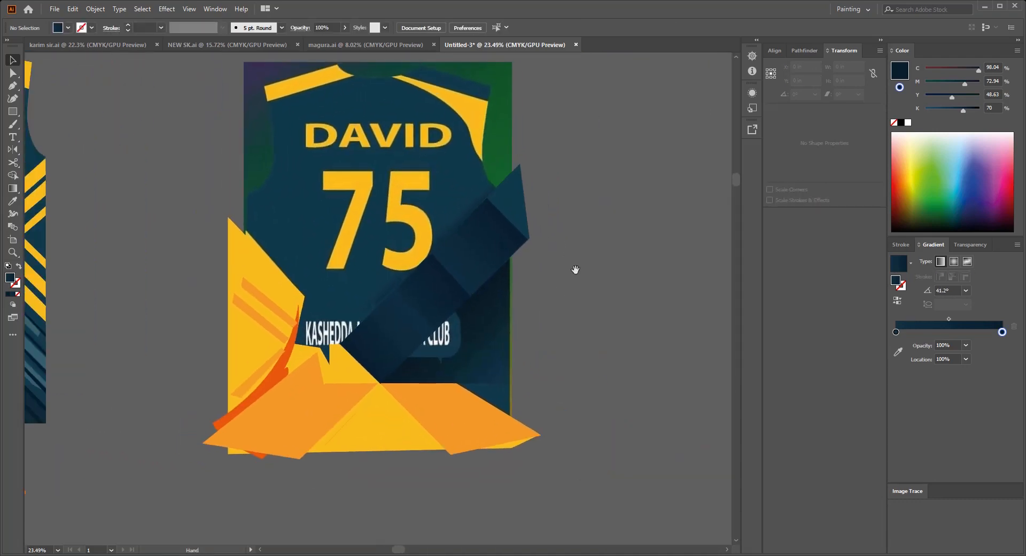
drag(585, 330, 575, 296)
drag(507, 233, 458, 241)
drag(576, 252, 577, 287)
drag(577, 287, 524, 330)
drag(454, 310, 420, 305)
drag(402, 288, 415, 289)
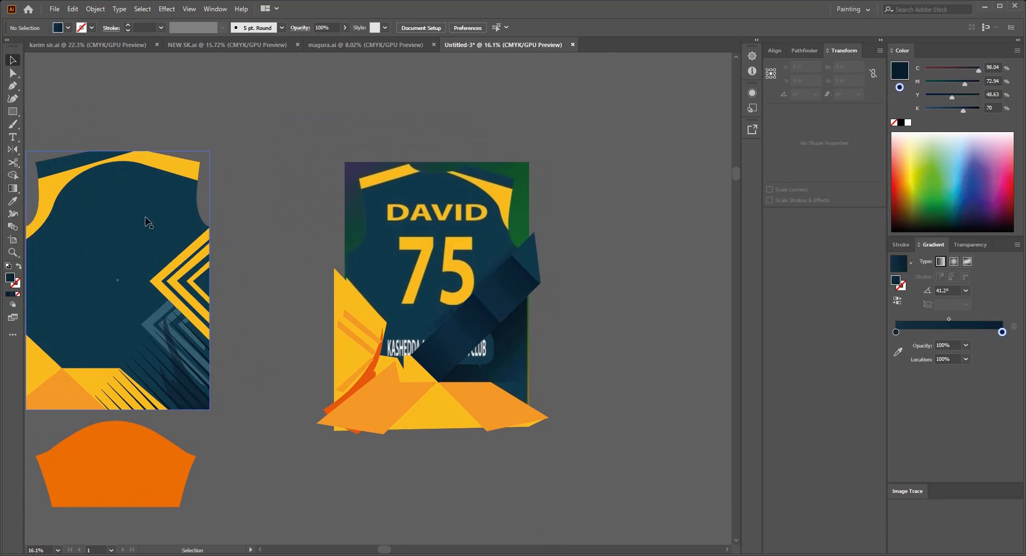
click(145, 216)
click(246, 232)
drag(246, 232, 587, 250)
drag(596, 303, 511, 427)
scroll(522, 241, up, 2)
key(ctrl+alt+7)
click(539, 422)
scroll(539, 423, down, 1)
Step: Move the released shirt pattern off the copied artwork, fill it with white and set it aside
click(527, 284)
click(576, 231)
drag(463, 138, 529, 199)
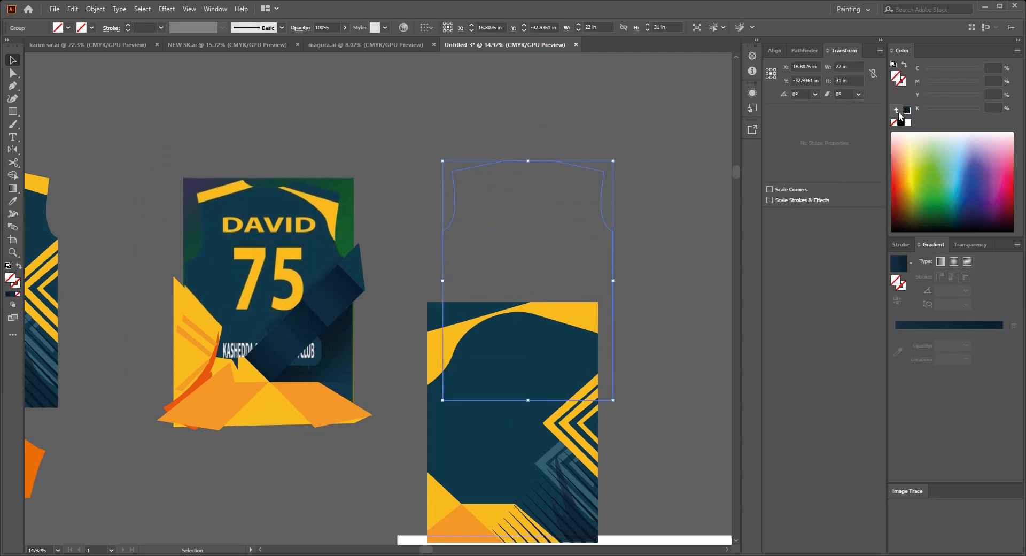
click(908, 123)
drag(472, 348, 676, 160)
Step: Move the copied rectangular artwork beside the back reference and release its clipping mask
drag(603, 362, 551, 233)
scroll(534, 230, down, 1)
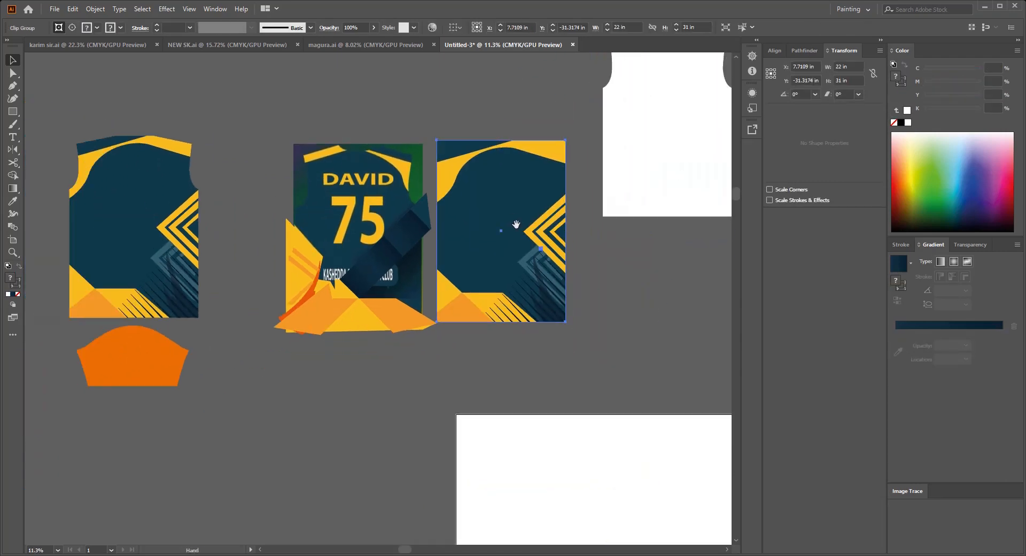
key(ctrl+alt+7)
click(622, 268)
Step: Move the copied background rectangle and shoulder shapes over the back panel, and delete the leftover stripes and lower shapes
drag(469, 108, 363, 192)
drag(604, 380, 582, 377)
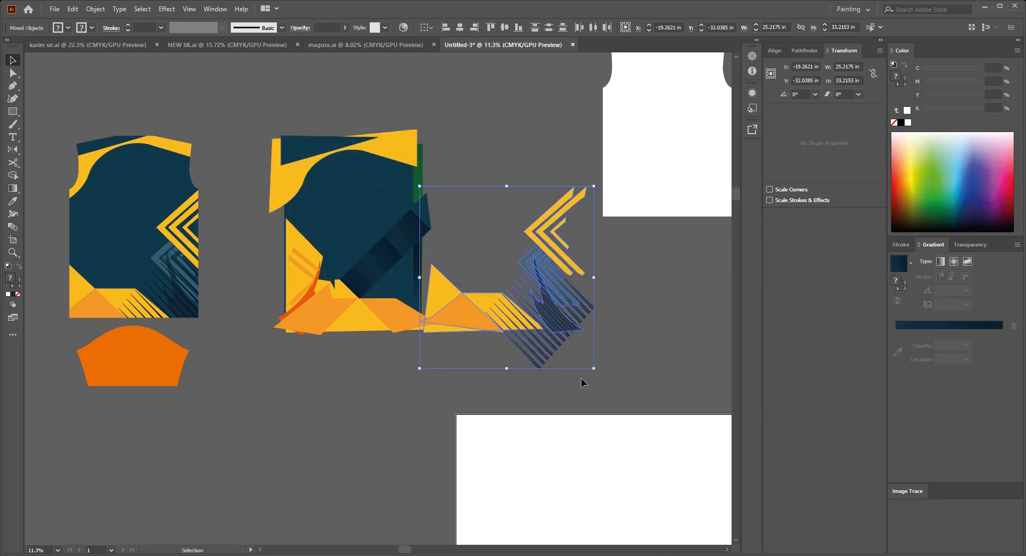
key(Delete)
Step: Group the copied shoulder shapes with the background rectangle, move them off the back panel and reflect them horizontally
drag(378, 179, 462, 215)
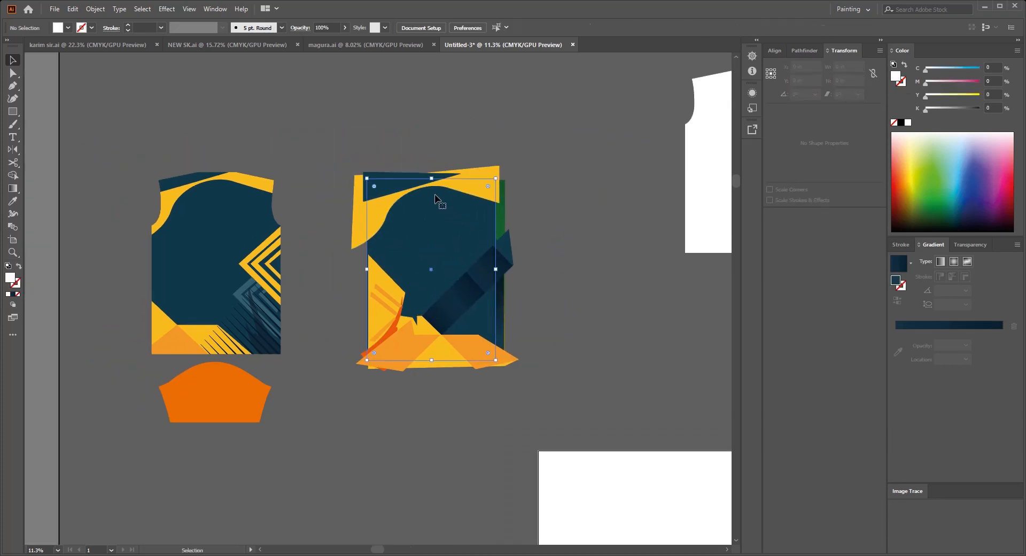
shift+click(412, 188)
key(ctrl+g)
drag(431, 279, 624, 313)
key(o)
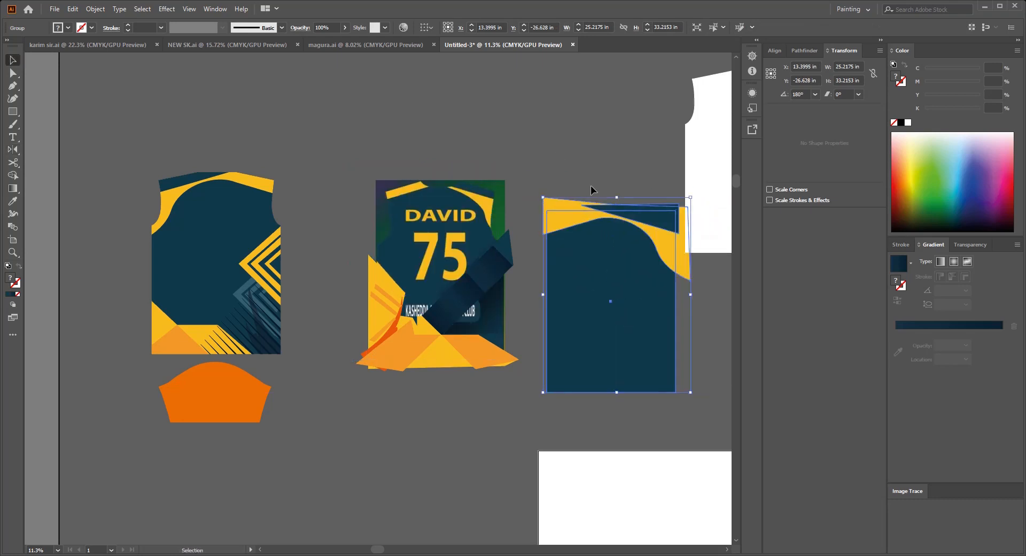
Step: Position the reflected group over the back panel and send it behind everything else
scroll(590, 278, up, 3)
drag(676, 341, 386, 287)
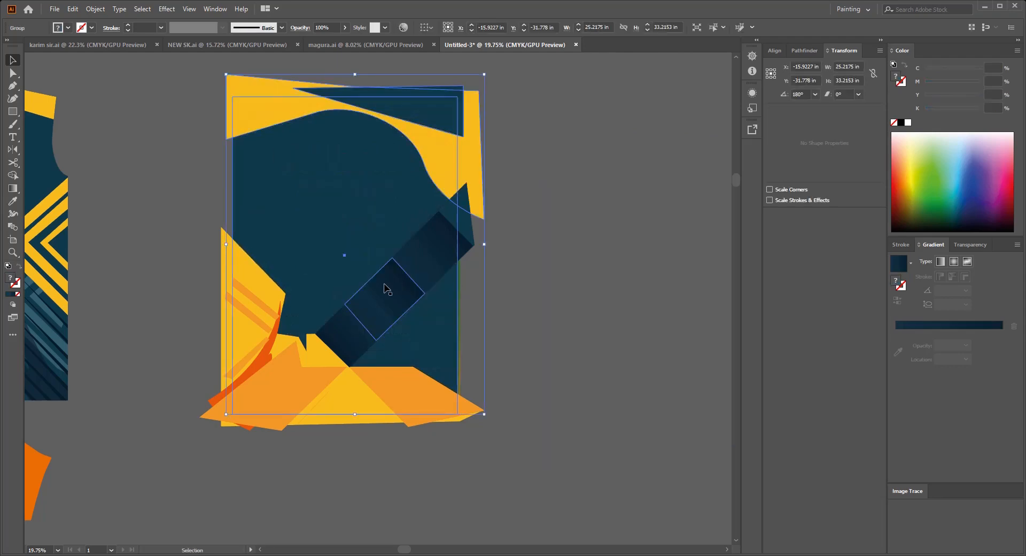
key(ctrl+shift+[)
Step: Move the reference image out from under the back panel artwork and set it beside the panel
click(443, 306)
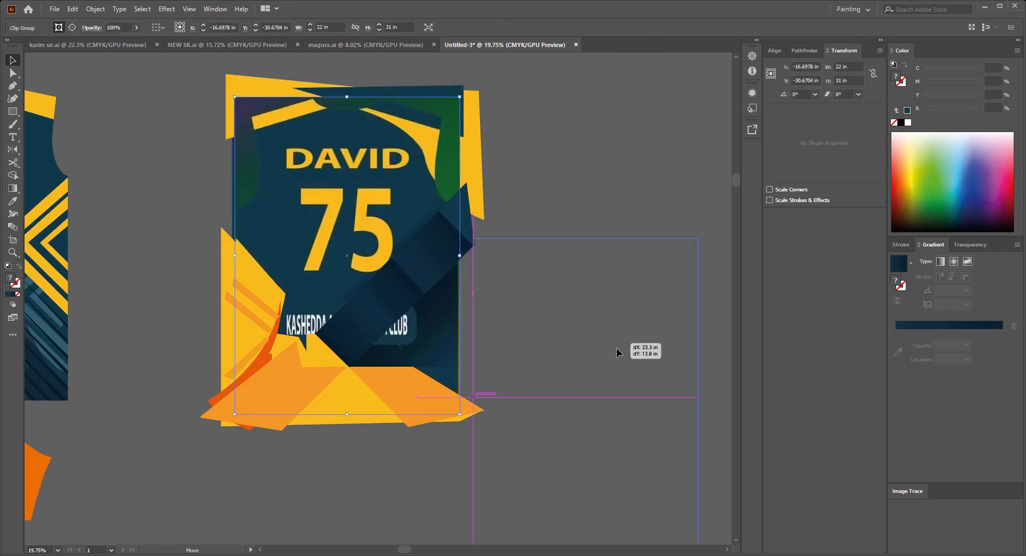
drag(617, 348, 641, 247)
scroll(616, 278, down, 2)
drag(616, 278, 644, 200)
click(488, 226)
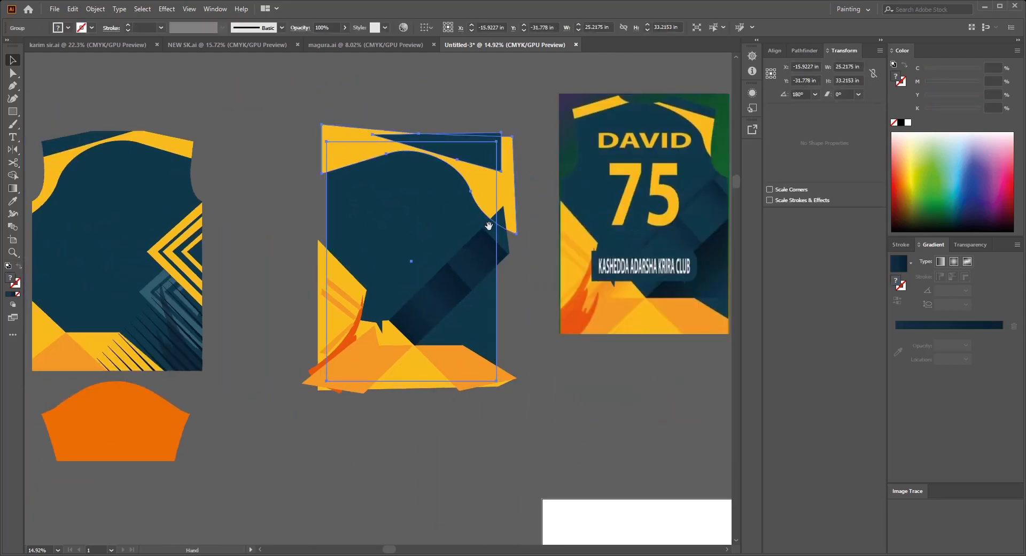
Step: Fill the back panel's background rectangle with the dark blue gradient, angled from upper left to lower right, with an extra color stop near the dark end
drag(488, 226, 399, 226)
click(337, 227)
scroll(336, 235, up, 2)
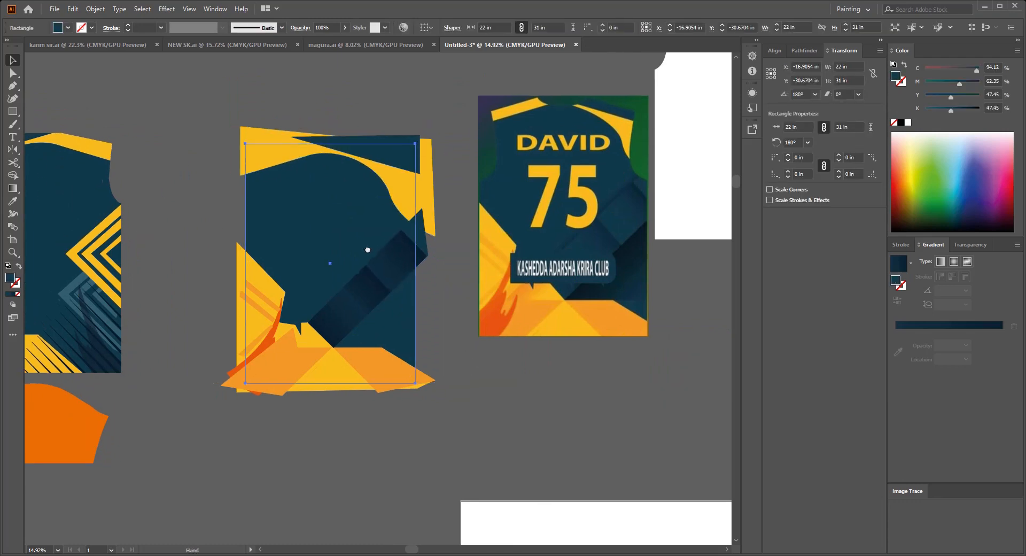
click(902, 268)
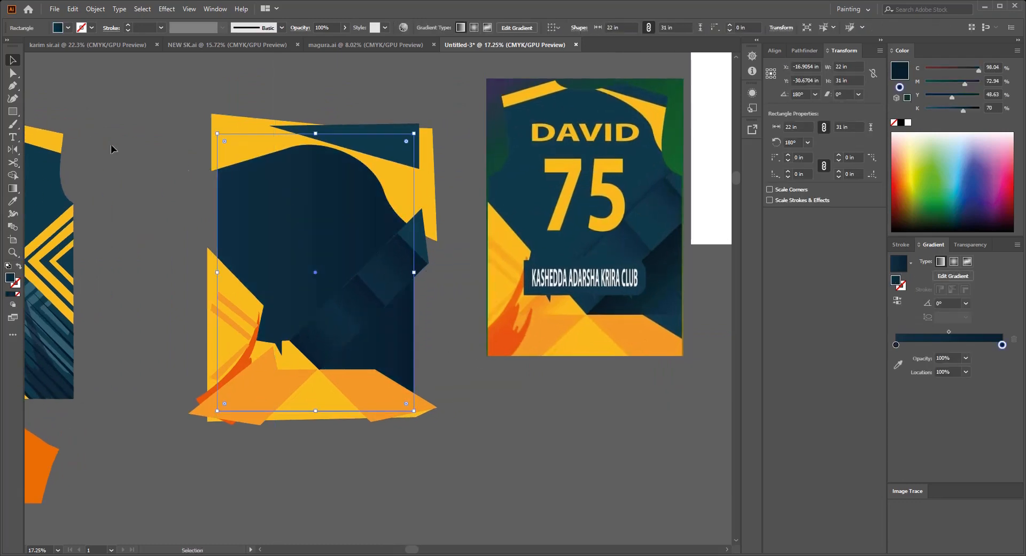
click(12, 188)
drag(219, 142, 407, 398)
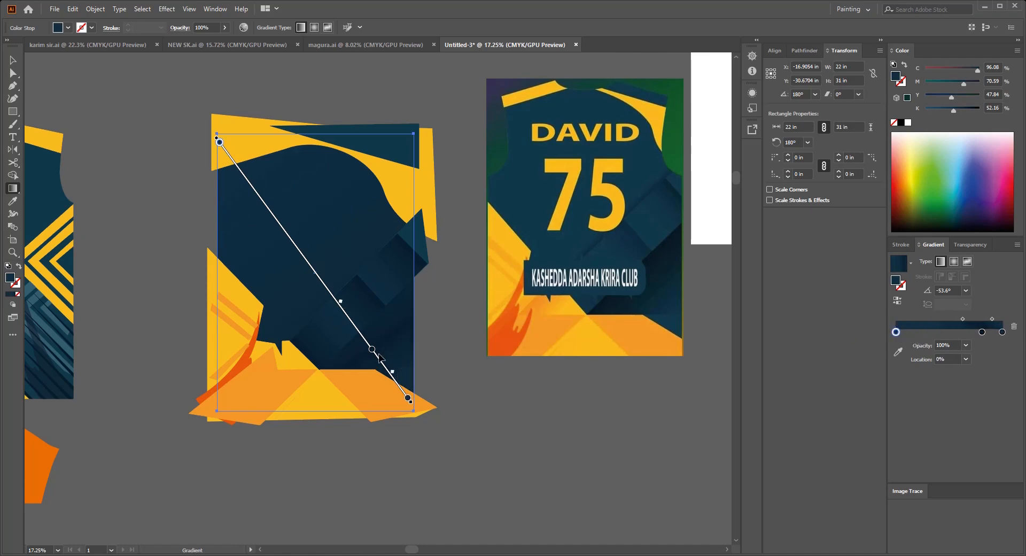
drag(348, 312, 353, 319)
key(ctrl+z)
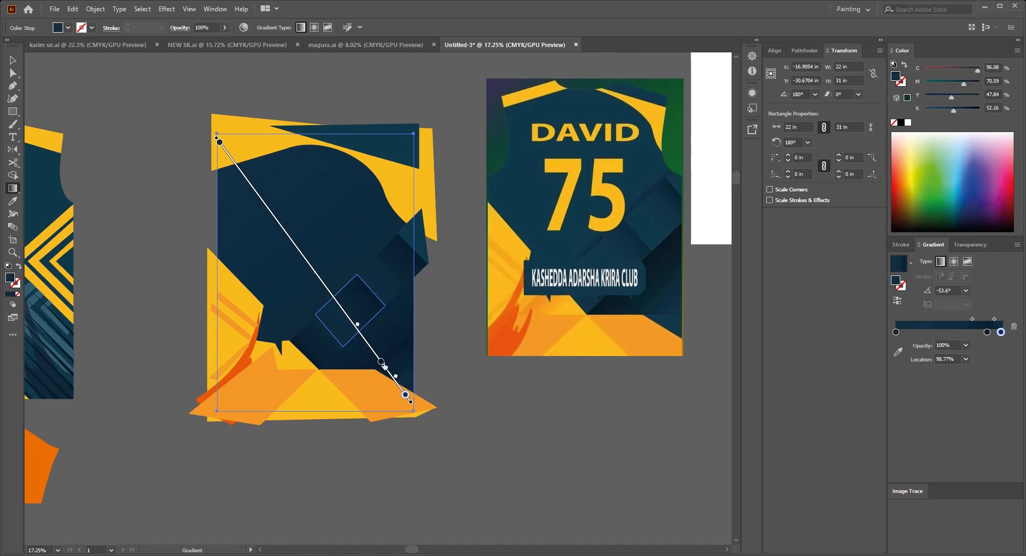
key(v)
click(449, 371)
Step: Bring a copy of the background rectangle to the front and clip the back panel's artwork to it
scroll(449, 373, down, 2)
scroll(415, 295, up, 2)
click(404, 276)
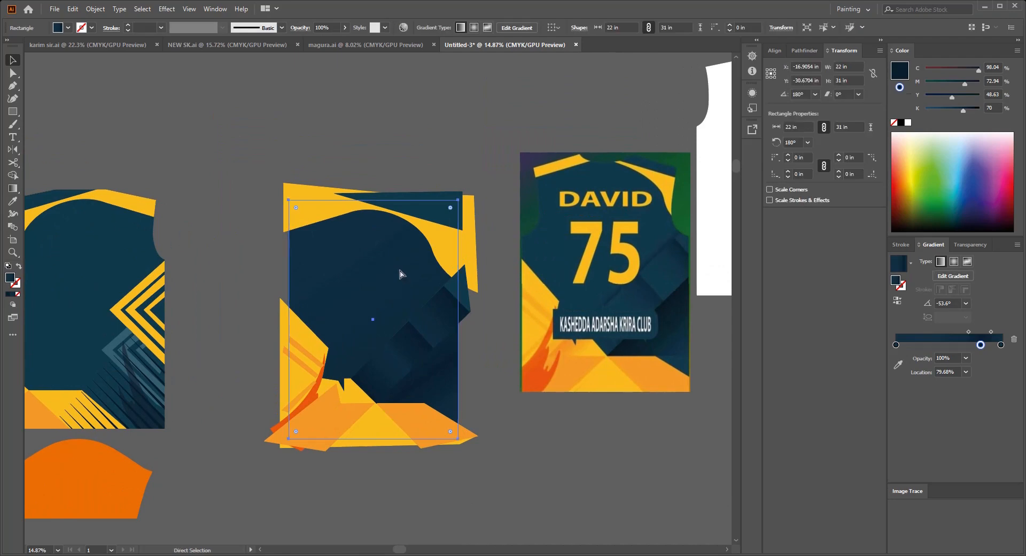
key(ctrl+shift+bracketright)
scroll(374, 270, down, 1)
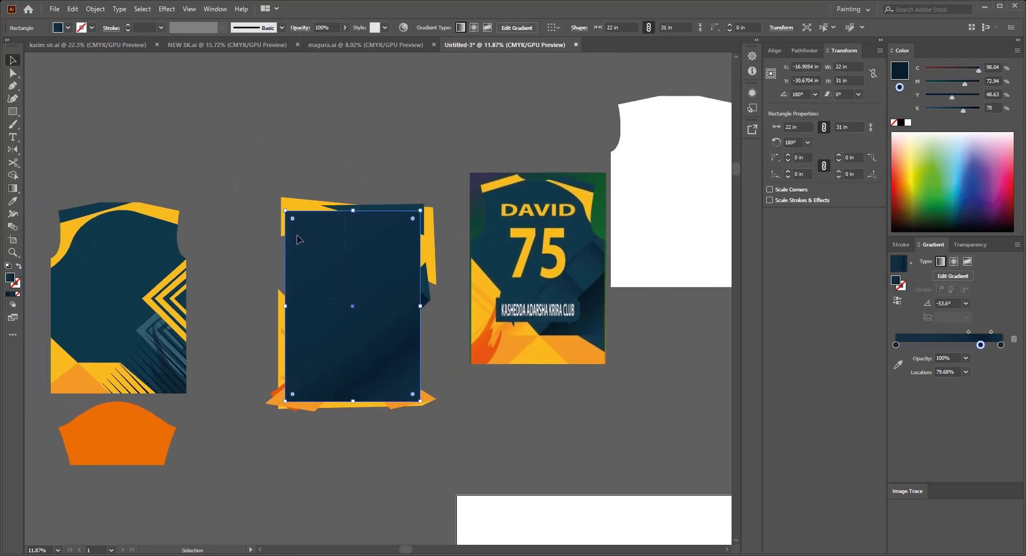
key(ctrl+7)
click(415, 428)
scroll(415, 428, up, 1)
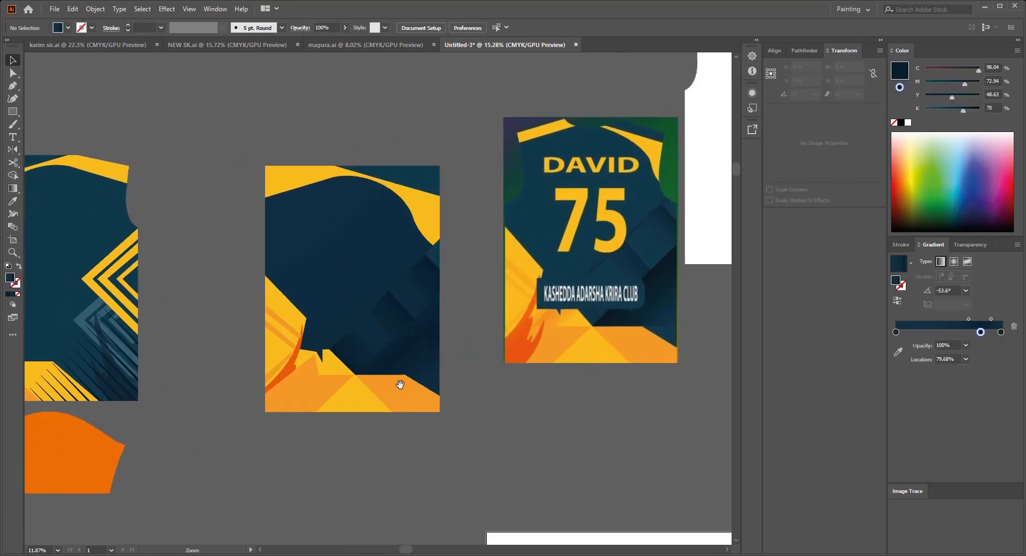
Step: Place the white shirt pattern on top of the back panel, center it and clip the artwork to it
scroll(400, 385, down, 1)
drag(377, 318, 324, 305)
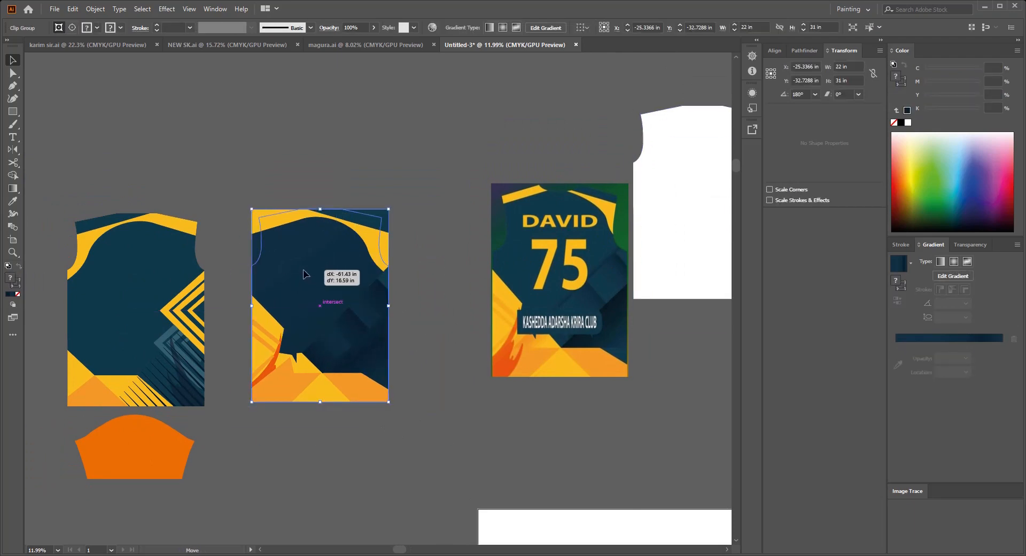
key(ctrl+shift+bracketright)
drag(275, 196, 331, 266)
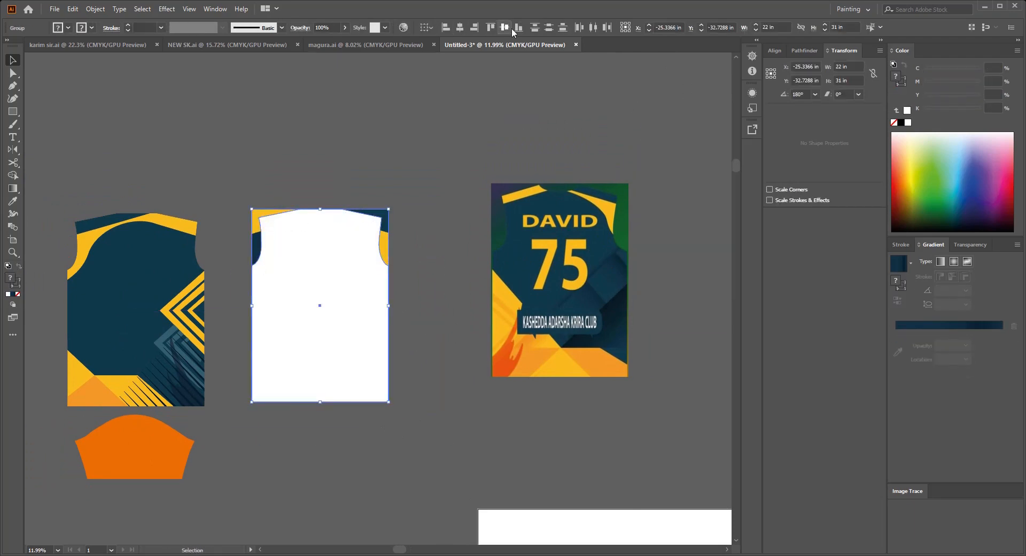
key(ctrl+7)
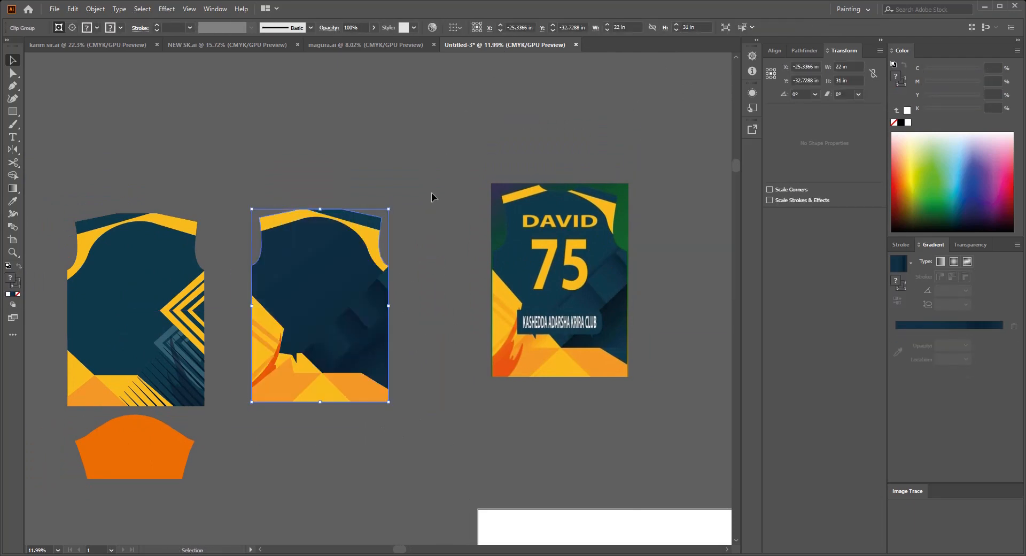
Step: Move the clipped back panel up beside the finished front panel
drag(353, 354, 424, 244)
click(431, 367)
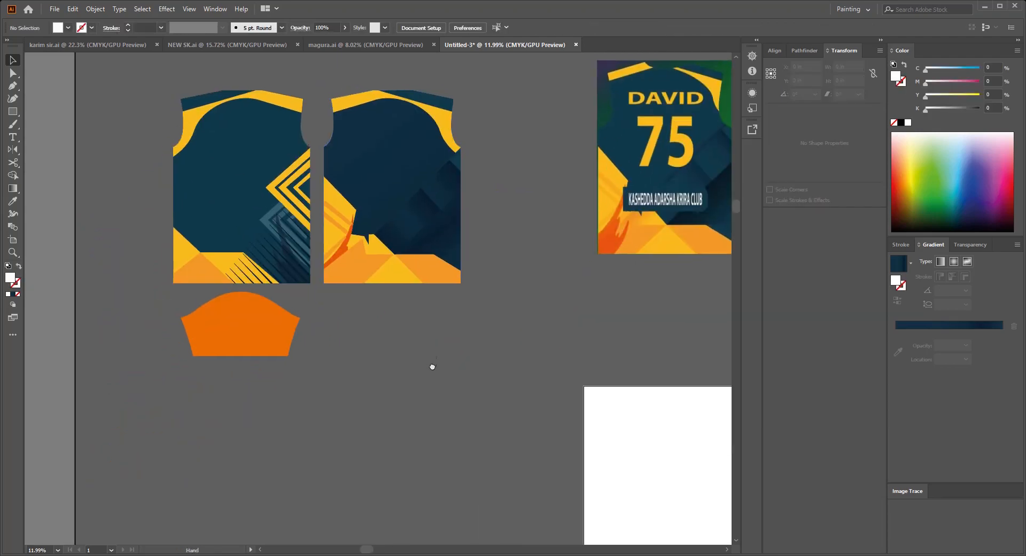
Step: Release the reference image's clipping mask and move the full image farther away from the finished panels
drag(642, 236, 488, 243)
click(560, 242)
key(ctrl+alt+7)
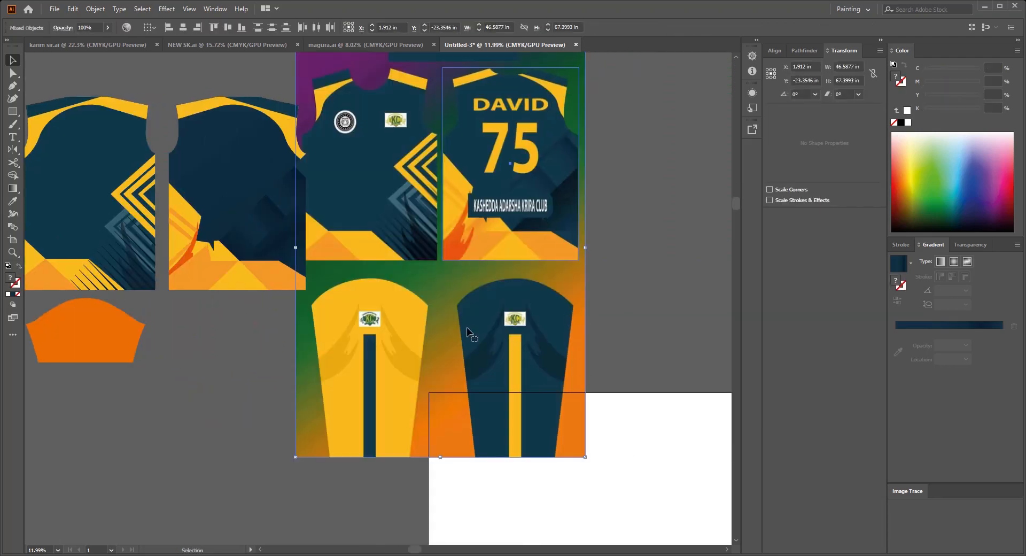
drag(472, 337, 669, 311)
drag(559, 344, 567, 299)
click(382, 321)
drag(383, 321, 441, 311)
Step: Fill the orange sleeve pattern with yellow sampled from the front panel
click(162, 282)
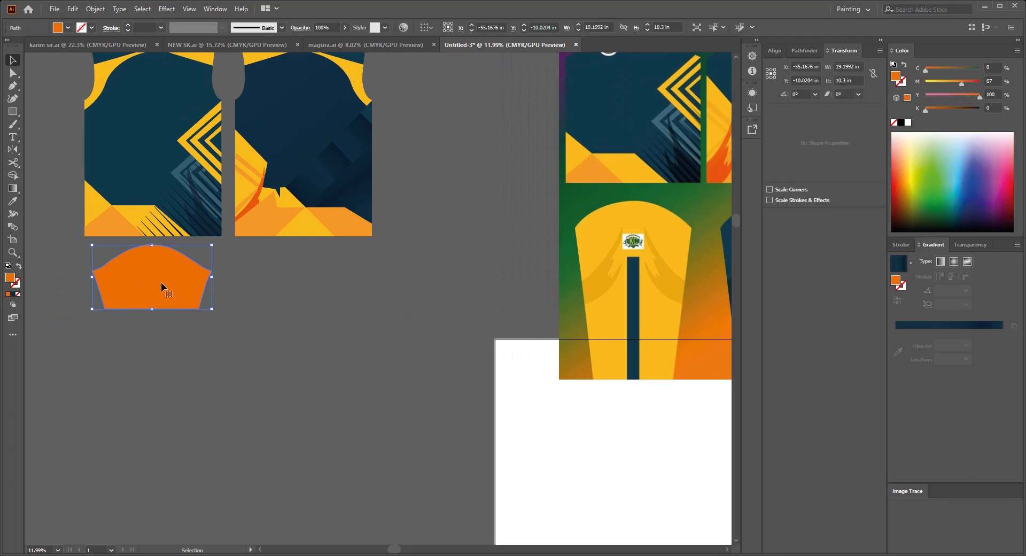
key(i)
click(94, 215)
key(v)
click(264, 338)
drag(264, 338, 325, 333)
Step: Lock the reference image, with the yellow sleeve framed in view for tracing
drag(602, 346, 420, 349)
scroll(471, 264, up, 3)
drag(540, 337, 472, 340)
click(477, 298)
key(ctrl+2)
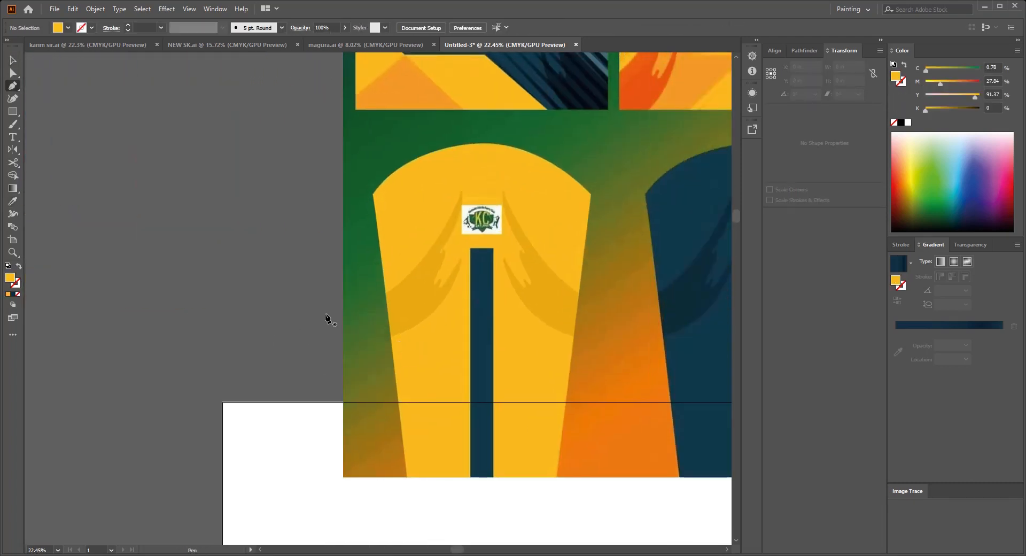
Step: Bring the orange flame shape within the back panel's clip group to the front
scroll(465, 231, down, 4)
drag(518, 325, 496, 334)
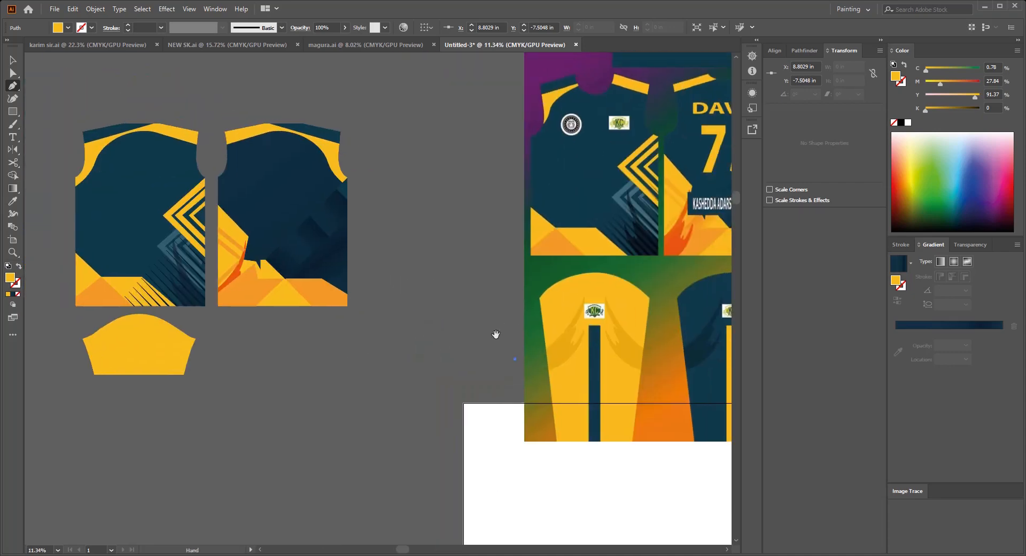
click(474, 389)
drag(474, 389, 581, 362)
click(367, 222)
scroll(381, 251, up, 5)
drag(382, 251, 447, 277)
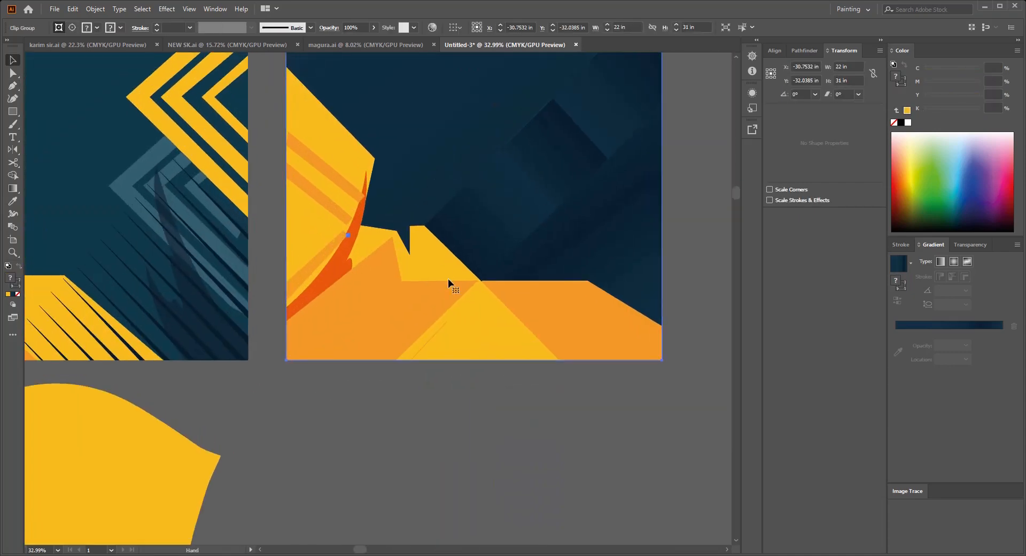
click(377, 411)
key(a)
click(338, 269)
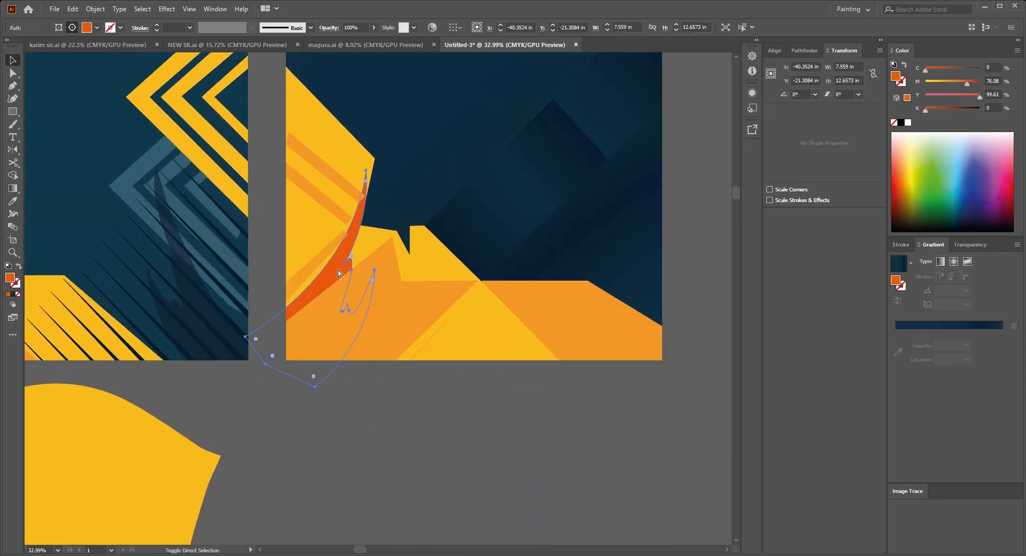
key(ctrl+shift+bracketright)
Step: Copy the back panel's orange flame shape and place the copy over one side of the yellow sleeve
key(v)
click(473, 425)
scroll(449, 420, down, 2)
key(a)
click(338, 333)
key(ctrl+c)
drag(348, 444, 451, 346)
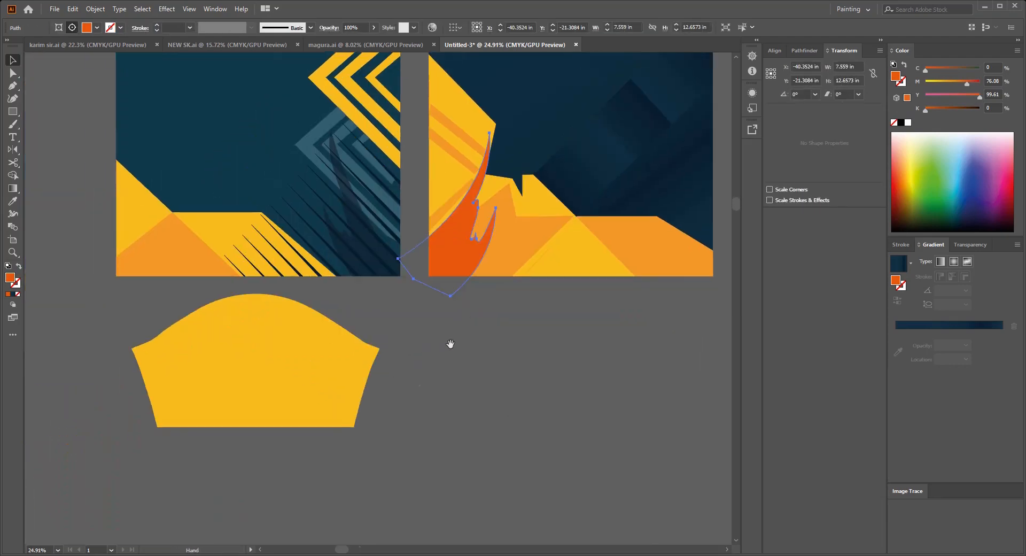
click(451, 346)
key(ctrl+v)
key(v)
drag(373, 341, 191, 417)
Step: Recolor the sleeve's flame with the reference's darker yellow, using 15% black, and set its opacity to 50%
scroll(191, 416, down, 4)
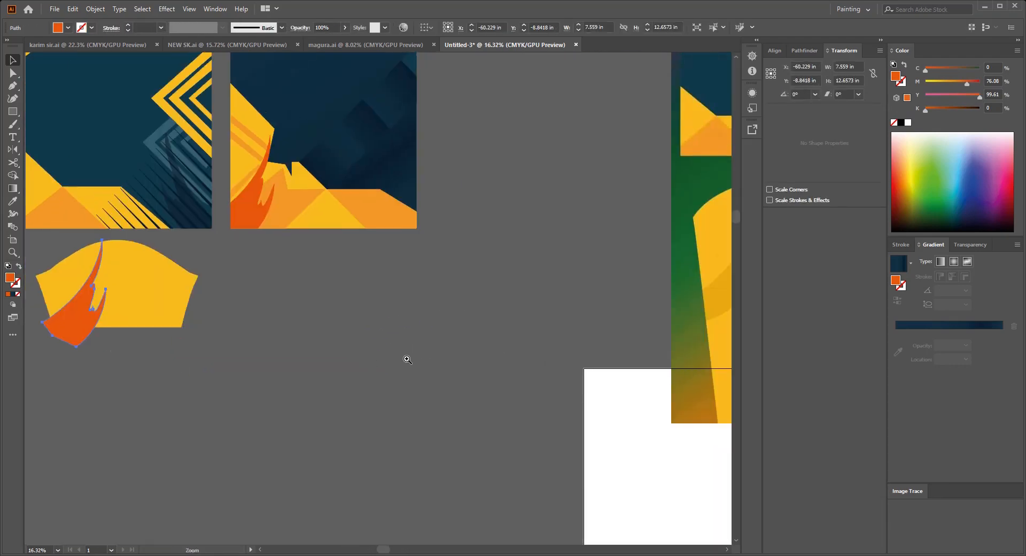
click(591, 322)
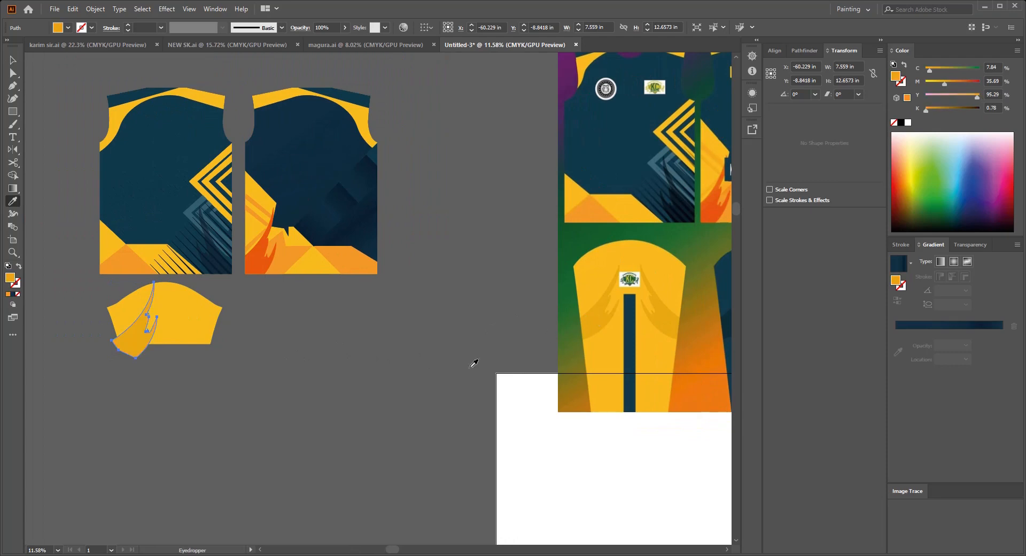
click(274, 397)
drag(215, 375, 304, 364)
click(229, 325)
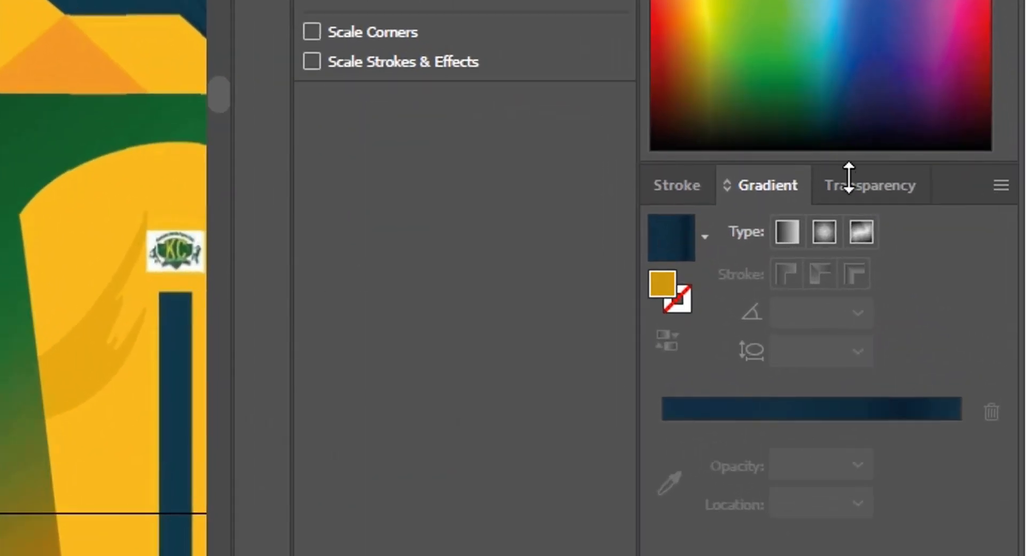
click(850, 183)
key(Return)
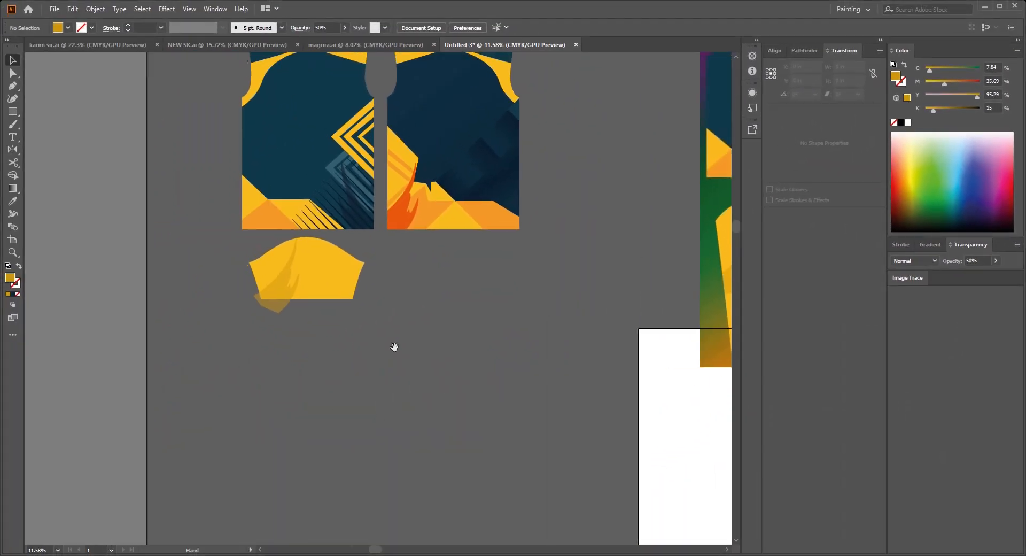
Step: Lower the flame shape on the sleeve and create a mirrored duplicate of it on the sleeve's other side
scroll(310, 313, up, 2)
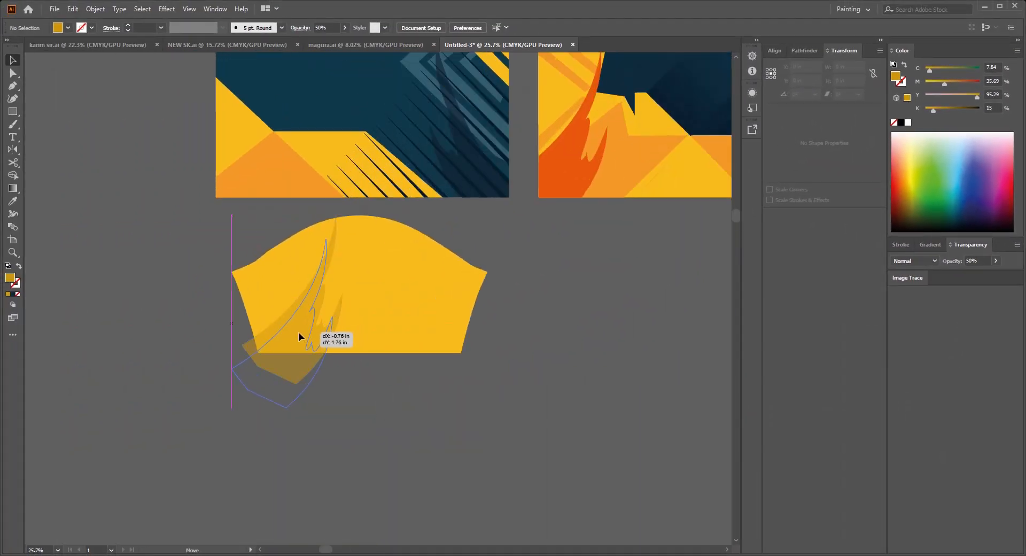
drag(298, 336, 294, 339)
scroll(305, 359, down, 1)
drag(405, 367, 378, 366)
key(o)
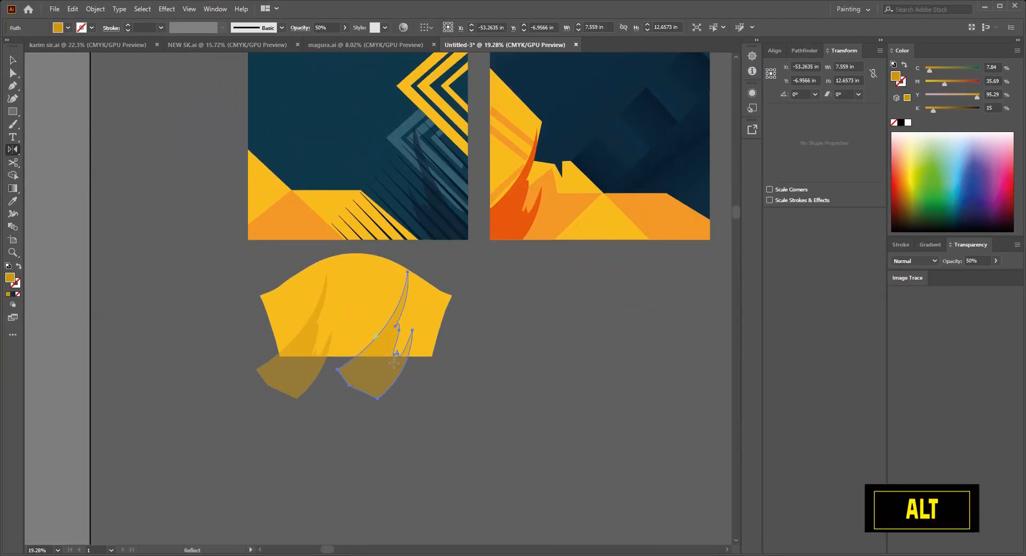
drag(396, 327, 405, 382)
scroll(411, 364, up, 2)
scroll(328, 396, down, 1)
Step: Center the mirrored pair of flame shapes horizontally with the yellow sleeve
shift+click(271, 377)
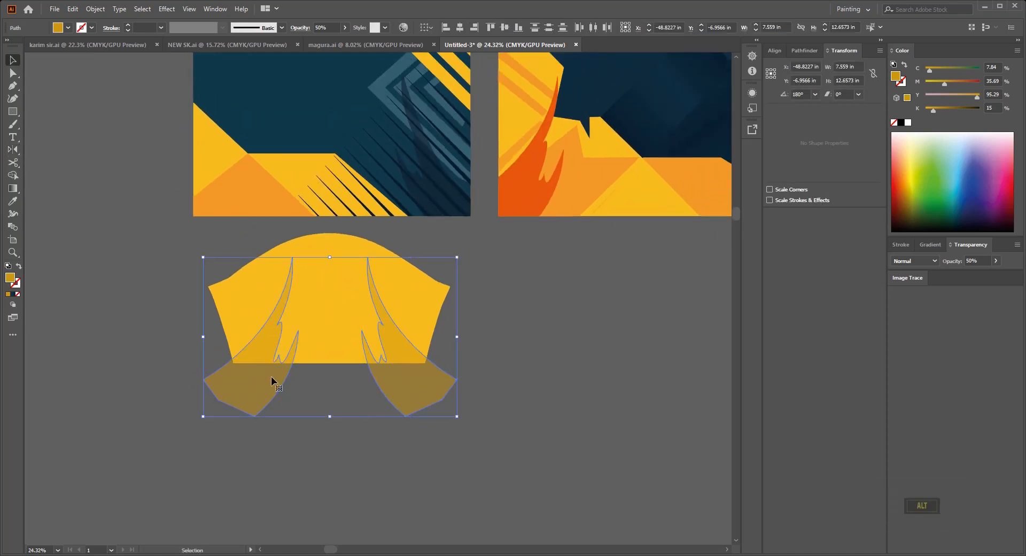
click(551, 346)
drag(553, 347, 575, 369)
drag(561, 369, 315, 377)
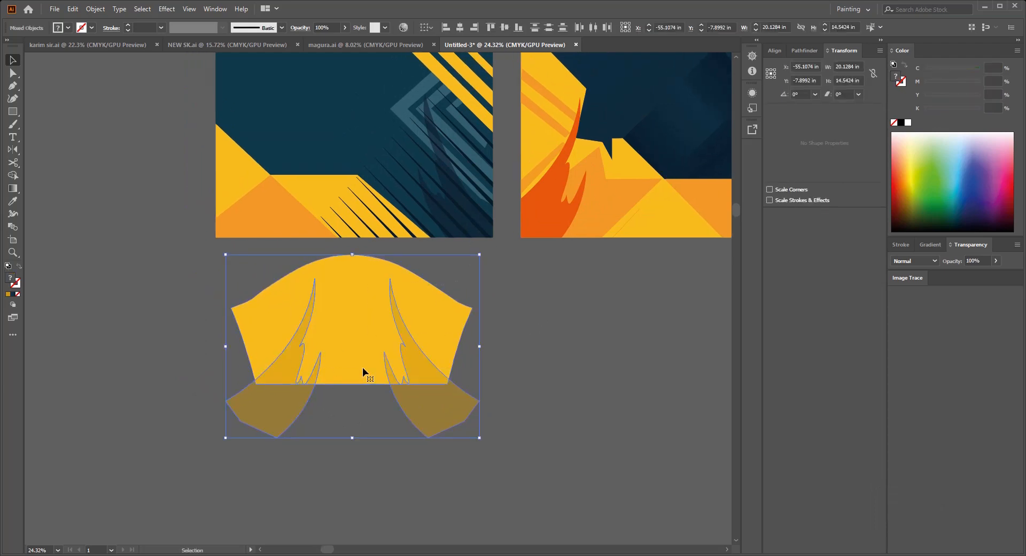
click(462, 30)
click(531, 331)
Step: Move the sleeve and its flame shapes down, farther away from the front panel
drag(532, 332, 446, 314)
ctrl+drag(264, 262, 353, 305)
drag(353, 305, 368, 318)
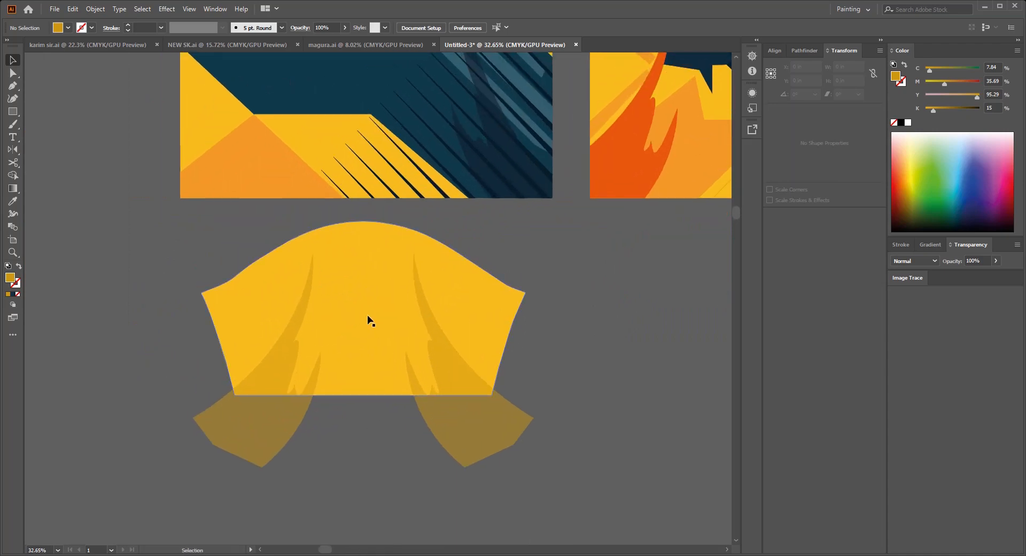
drag(376, 373, 379, 305)
drag(599, 292, 230, 367)
drag(443, 291, 438, 209)
drag(438, 209, 430, 282)
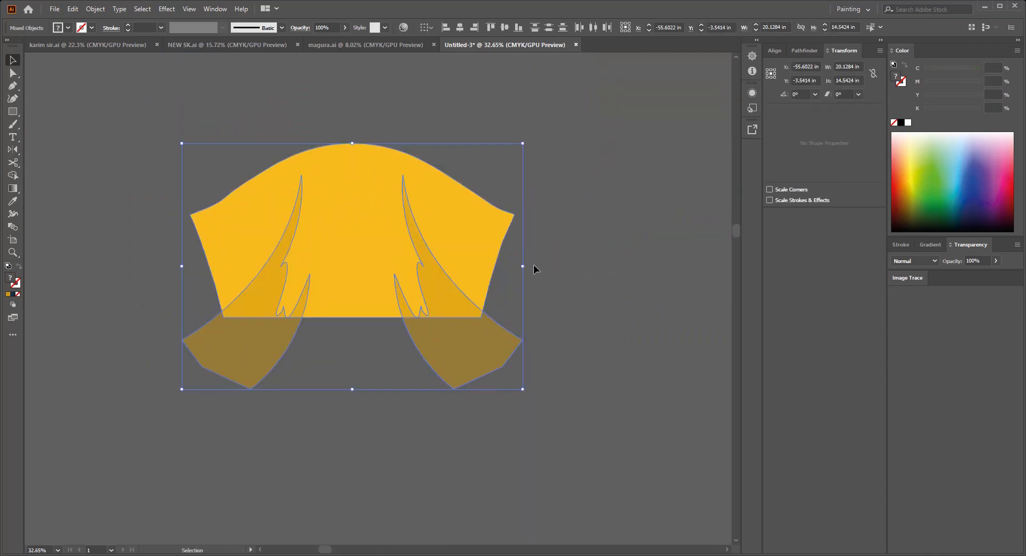
click(533, 266)
drag(364, 238, 408, 279)
Step: Bring the yellow sleeve outline to the front and clip the flame shapes with it
click(451, 198)
click(397, 275)
key(ctrl+v)
key(ctrl+z)
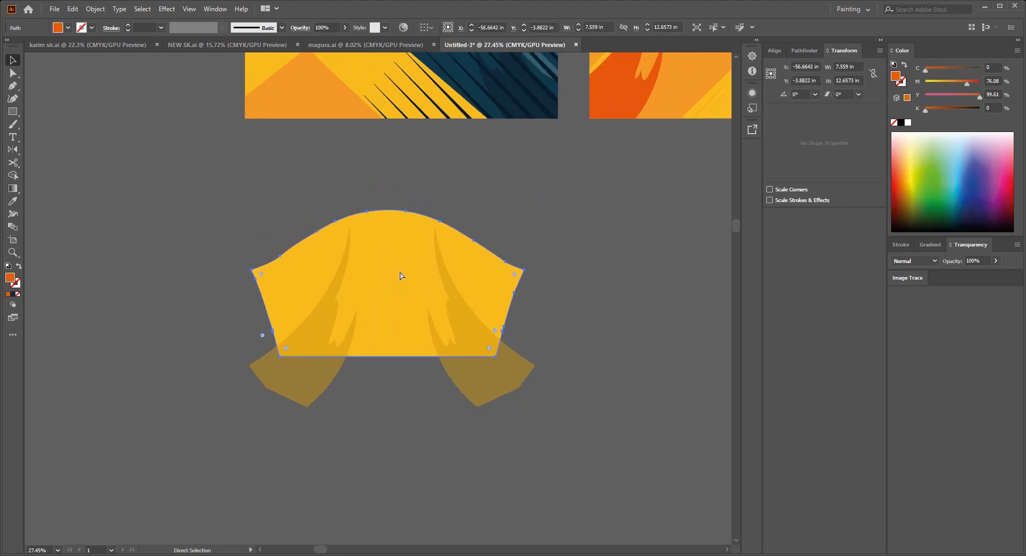
key(a)
click(392, 264)
key(ctrl+shift+bracketright)
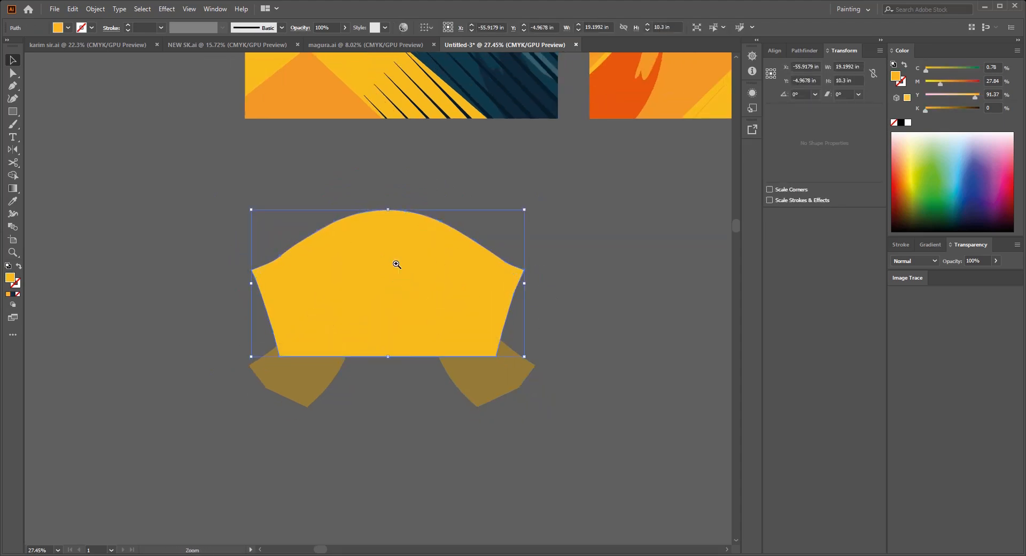
ctrl+drag(394, 262, 339, 262)
drag(261, 242, 533, 369)
key(ctrl+7)
click(588, 349)
drag(588, 349, 508, 389)
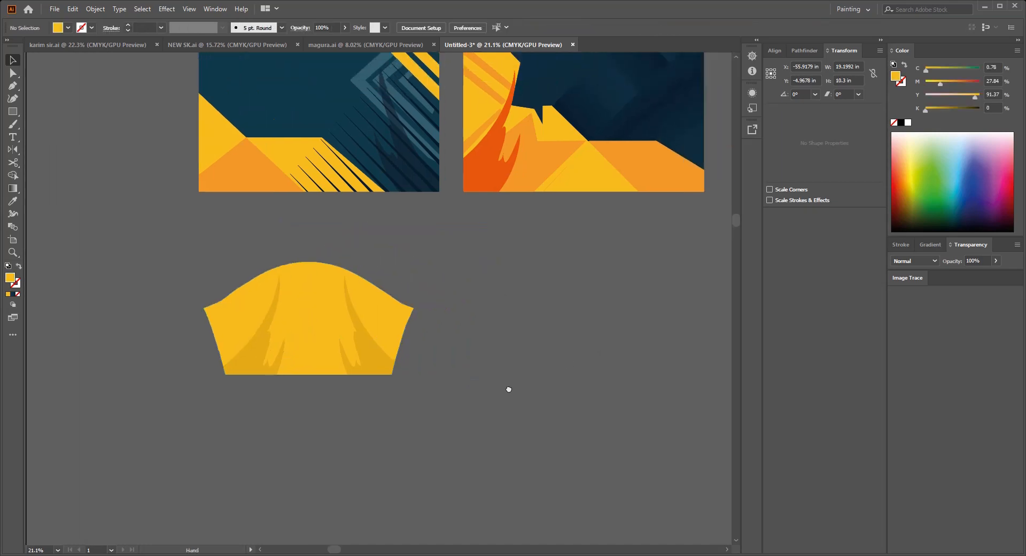
Step: Place the clipped sleeve directly beneath the front panel and duplicate it beneath the back panel
drag(367, 323, 369, 262)
drag(367, 307, 486, 313)
scroll(316, 329, down, 2)
click(489, 399)
scroll(489, 400, down, 3)
Step: Center each sleeve horizontally with the body panel above it
drag(479, 391, 466, 291)
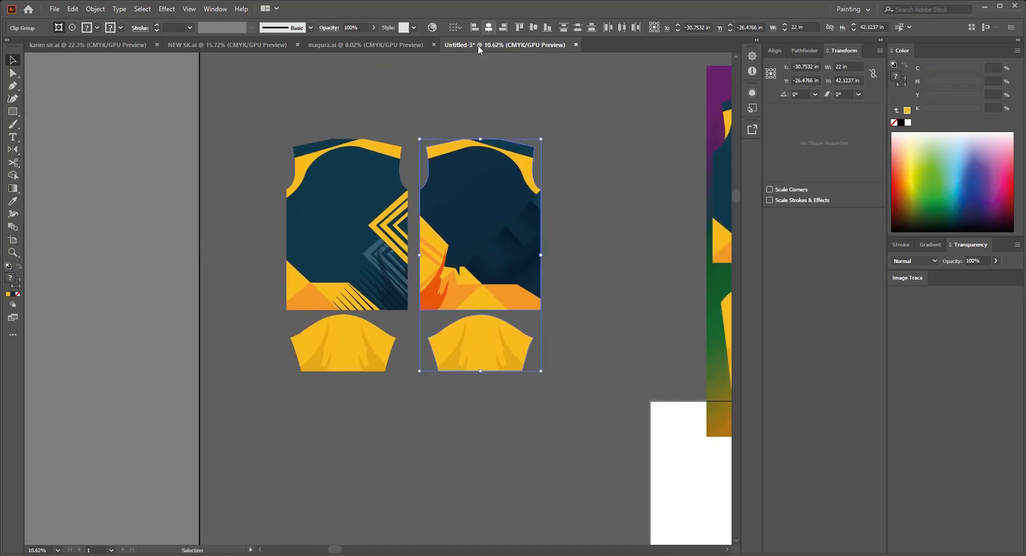
drag(248, 163, 347, 431)
click(494, 28)
scroll(597, 220, down, 3)
Step: Move the reference image up and clear of the artboard
drag(566, 229, 411, 222)
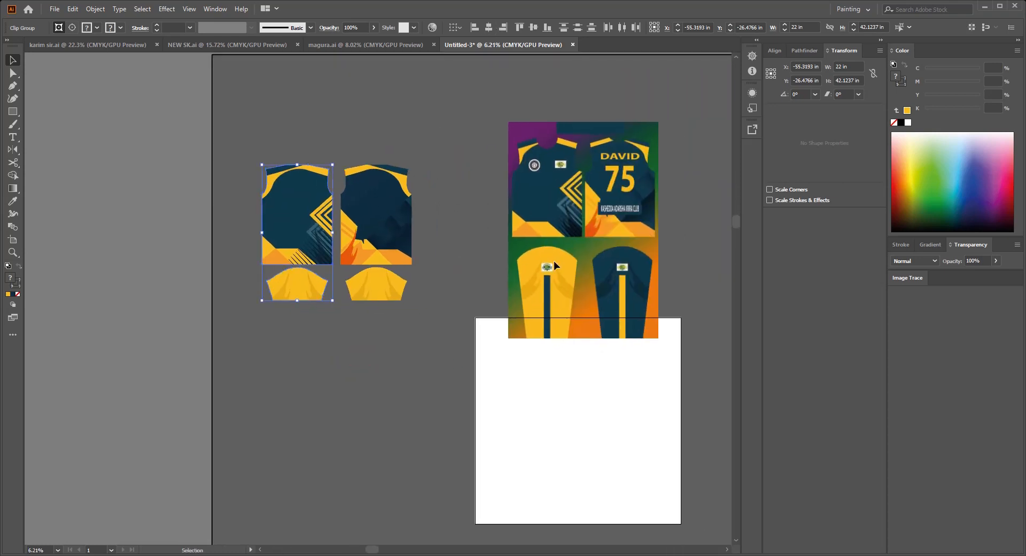
ctrl+click(554, 262)
drag(467, 125, 609, 253)
drag(610, 255, 663, 174)
drag(661, 175, 643, 119)
Step: Move both body panels and both sleeves onto the artboard, centered at 32 in by 32 in
drag(234, 103, 392, 237)
drag(354, 192, 595, 379)
drag(686, 400, 571, 390)
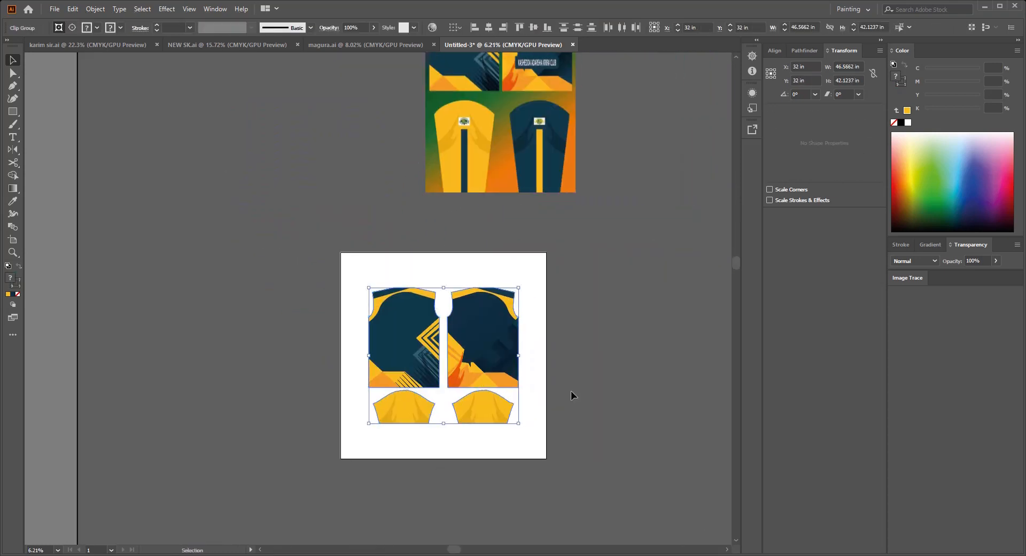
click(570, 390)
Step: Draw a rectangle about 22.6 in wide and 3.1 in high above the front and back panels for the collar
scroll(495, 337, up, 3)
drag(494, 337, 543, 368)
scroll(526, 257, down, 3)
drag(523, 219, 519, 265)
scroll(496, 302, up, 4)
drag(495, 302, 488, 358)
key(m)
mouse_move(288, 267)
mouse_down()
mouse_move(572, 300)
mouse_move(563, 304)
mouse_up()
drag(569, 364, 561, 332)
Step: Fill the collar rectangle with the dark teal sampled from the front panel
key(i)
click(505, 387)
click(287, 359)
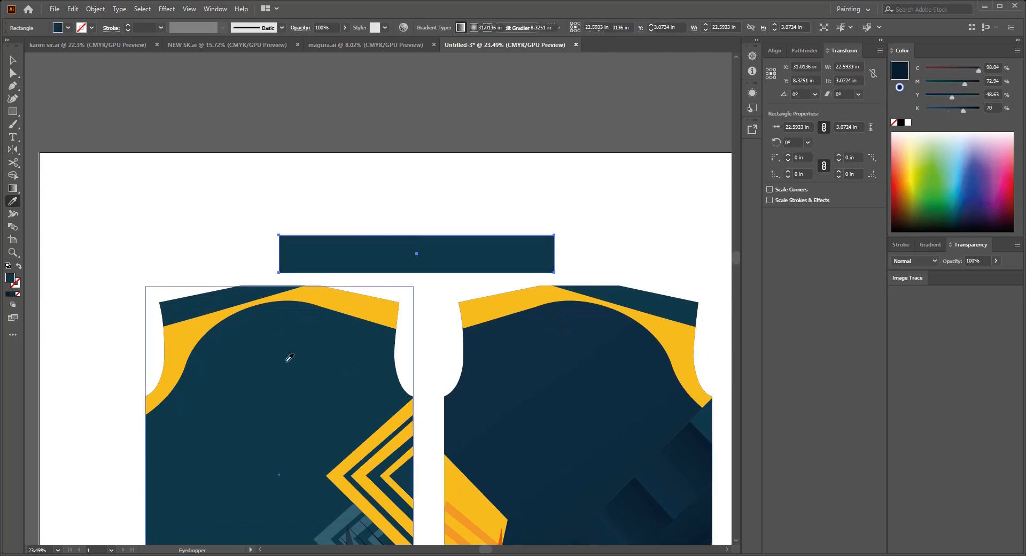
key(v)
click(409, 293)
Step: Add the text "collar" on the collar rectangle and color it white
scroll(410, 293, up, 2)
drag(409, 293, 424, 321)
key(t)
click(393, 266)
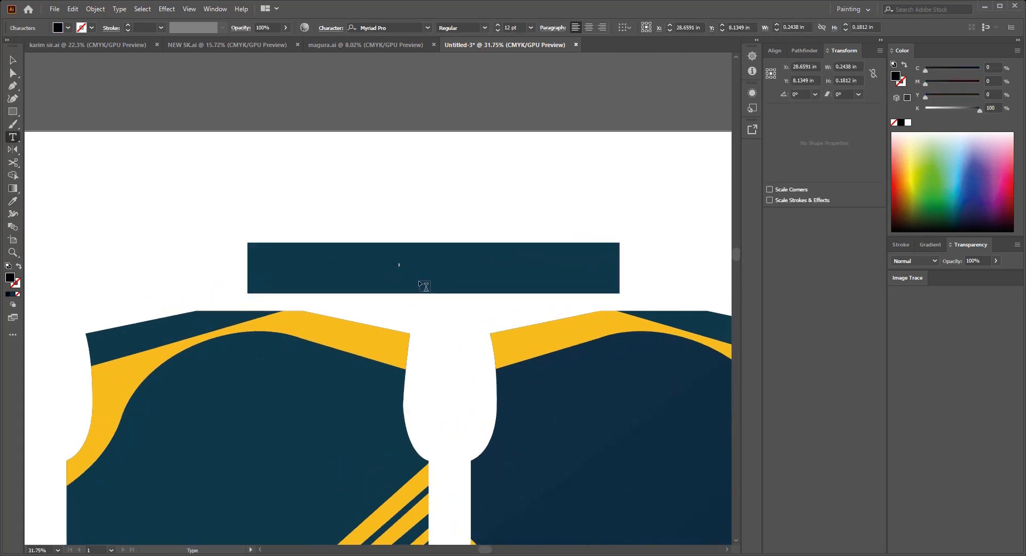
click(14, 62)
click(908, 123)
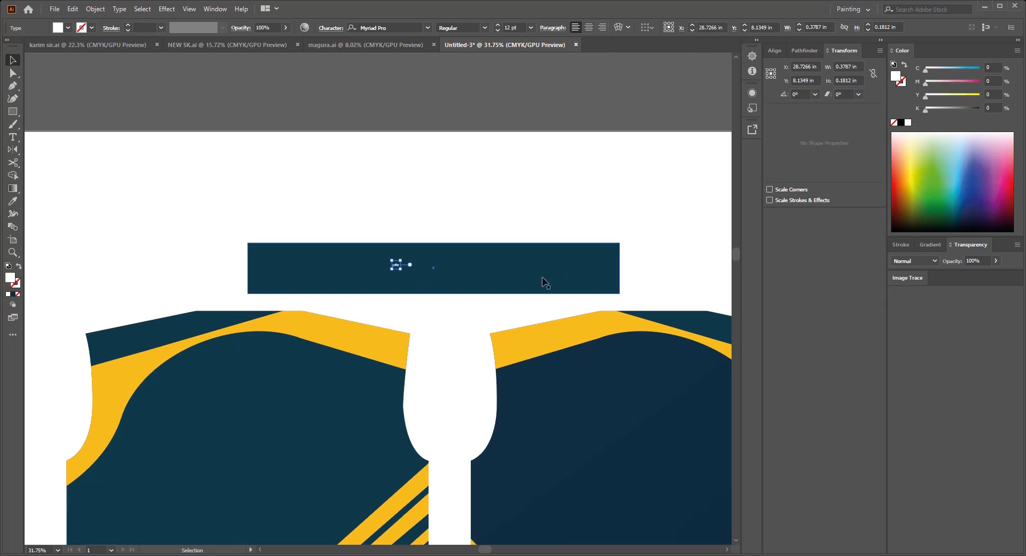
Step: Enlarge the collar text and set its font to Avega
drag(404, 273, 415, 276)
text(Avega)
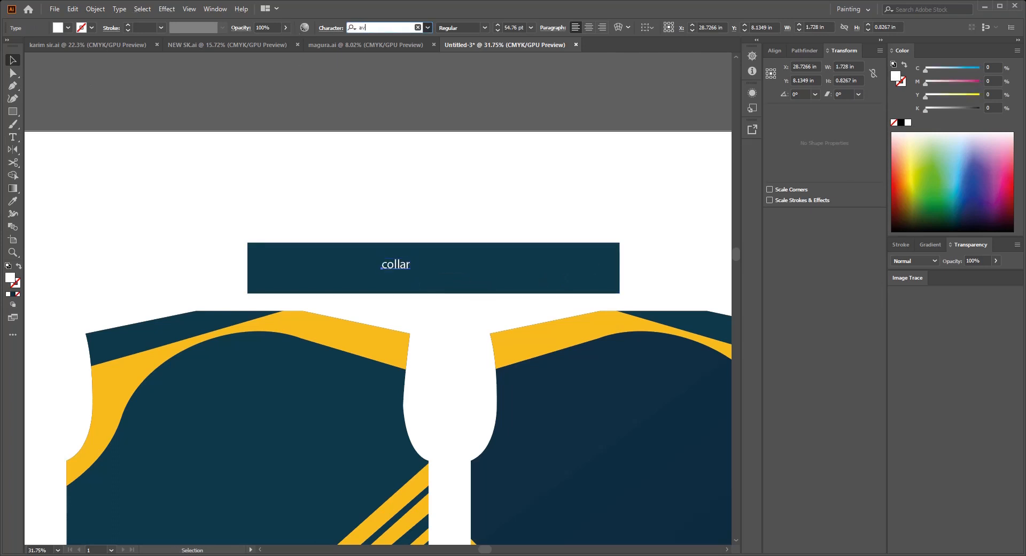
key(Return)
drag(486, 260, 496, 264)
Step: Center the COLLAR text horizontally on its rectangle
drag(405, 209, 481, 261)
click(361, 27)
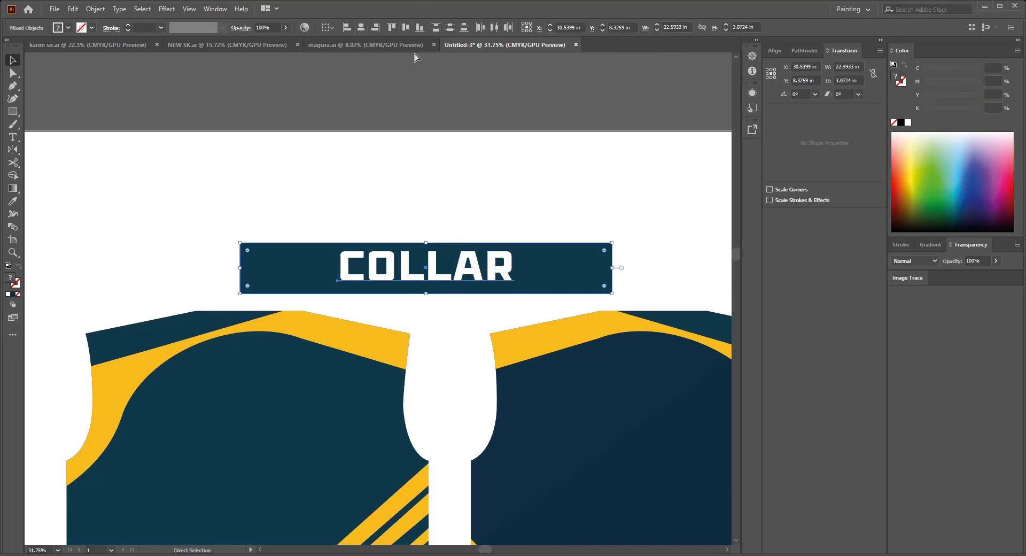
click(468, 217)
Step: Add the player's name as white text on the upper part of the back panel
scroll(491, 273, down, 3)
key(t)
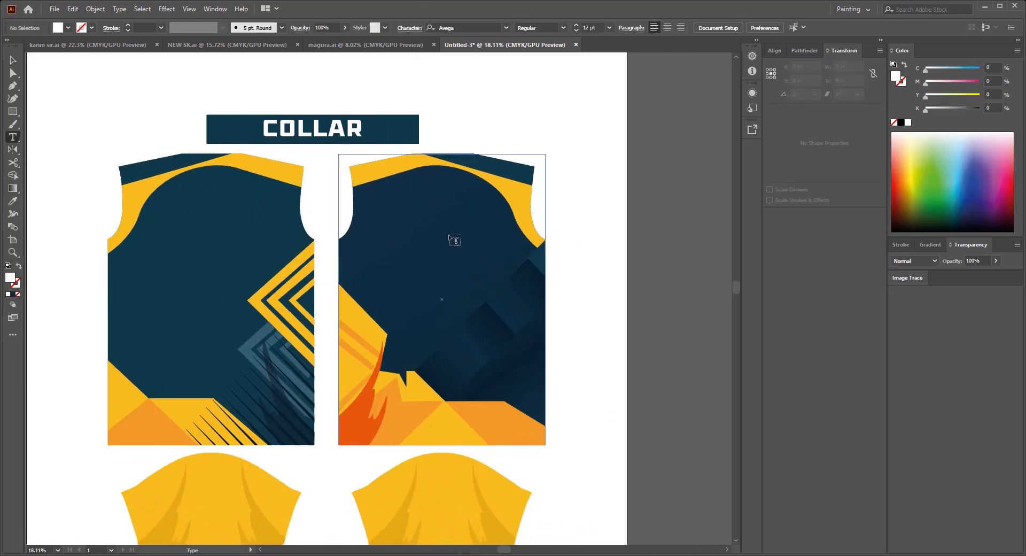
click(431, 221)
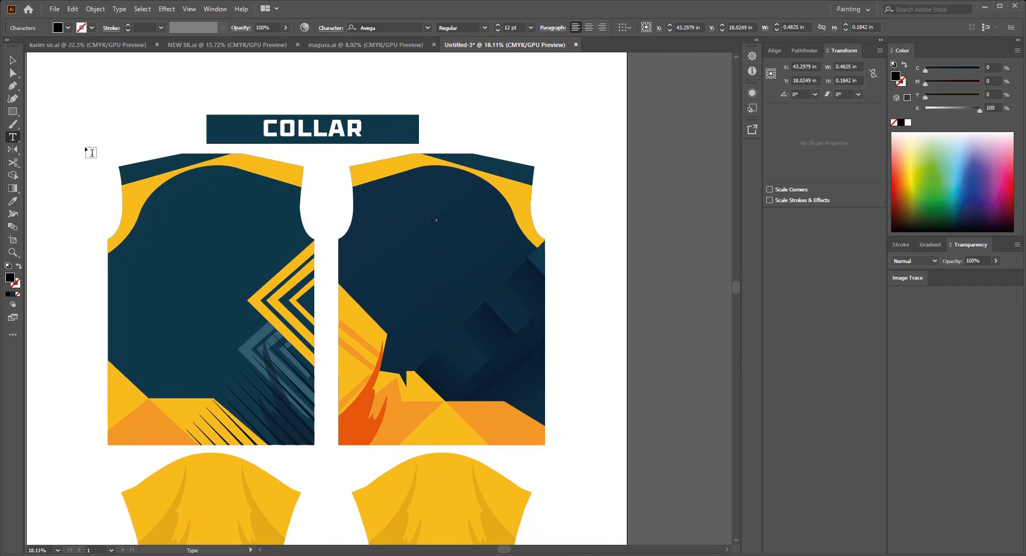
key(Escape)
click(908, 123)
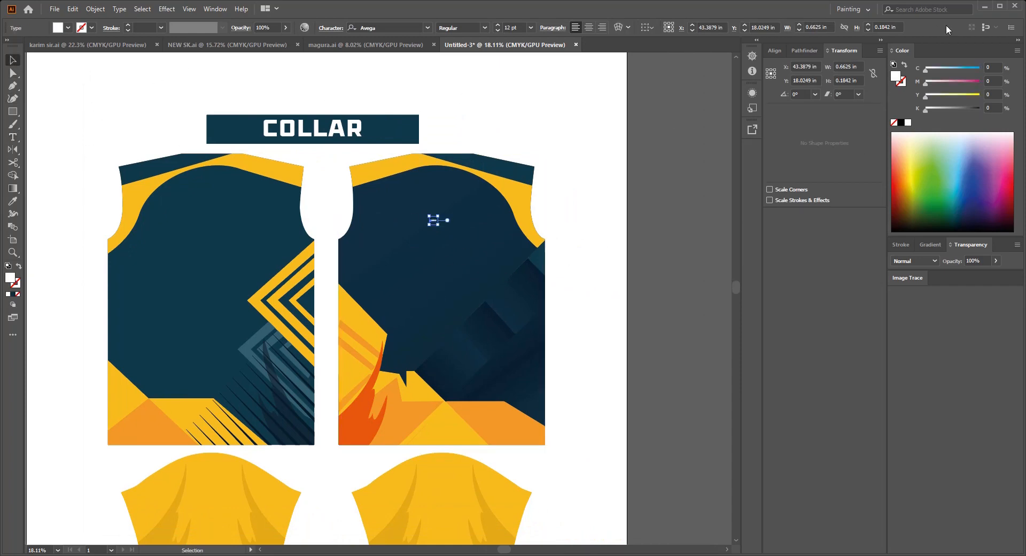
Step: Resize the player name to 10 in wide by 3.5 in high and move it near the back panel's center line
text(10)
key(Tab)
text(3.5)
key(Return)
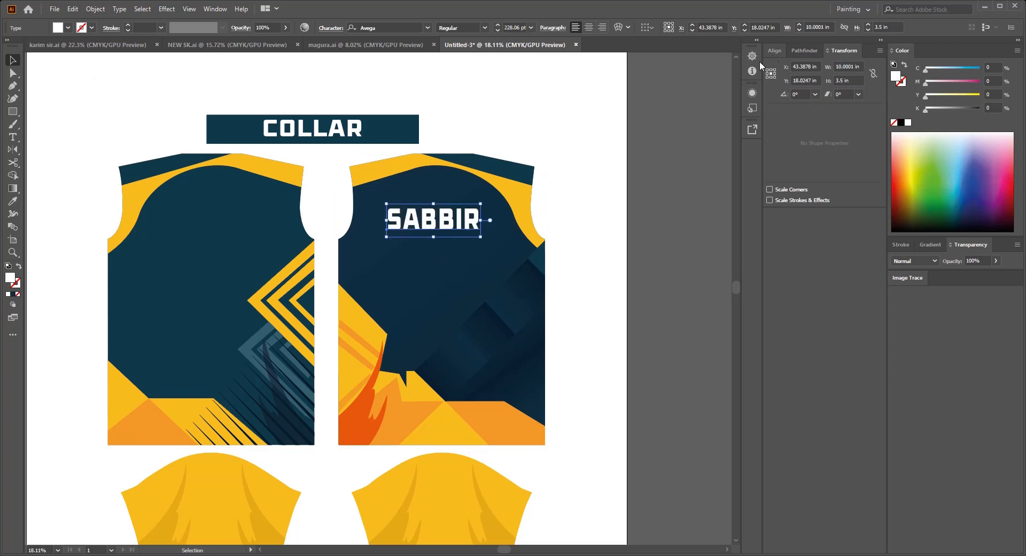
drag(494, 272, 457, 312)
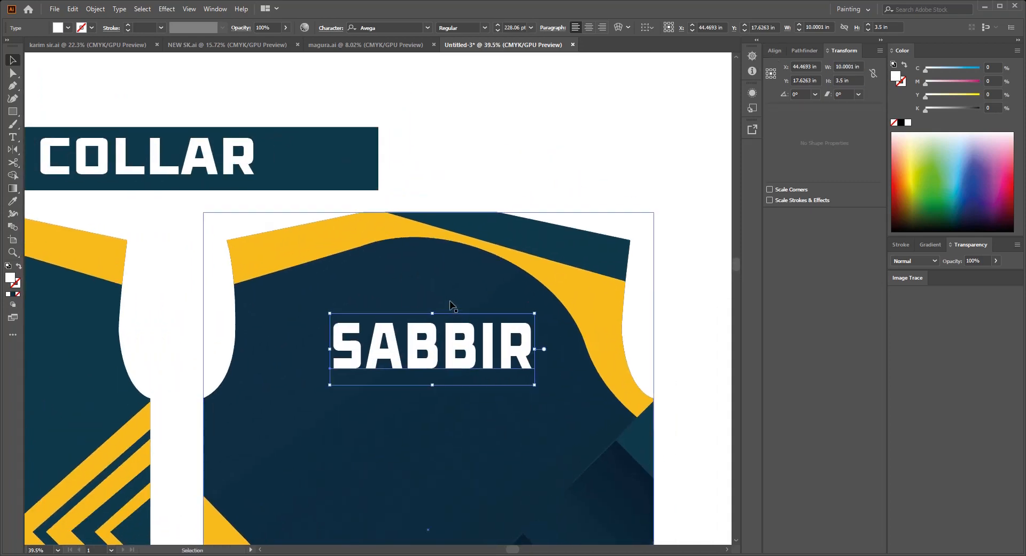
Step: Adjust the player name's position below the back neckline with a temporary spacing rectangle, and delete the rectangle
key(m)
key(Return)
key(v)
drag(523, 345, 474, 278)
scroll(467, 290, down, 2)
scroll(466, 290, up, 2)
click(474, 194)
key(Delete)
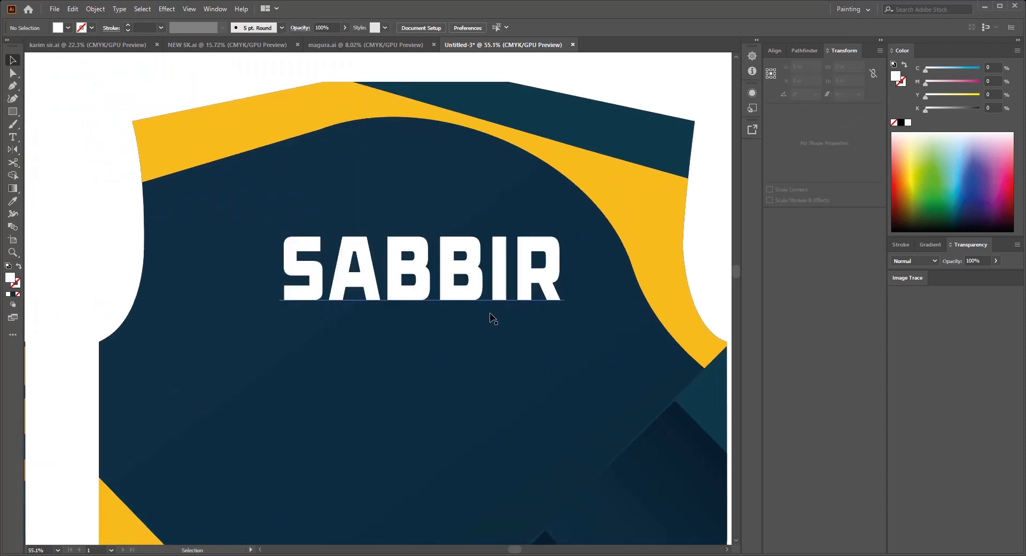
Step: Duplicate the player name below itself and change the copy's text to 99
scroll(490, 316, down, 3)
drag(472, 171, 471, 275)
double_click(471, 276)
text(99)
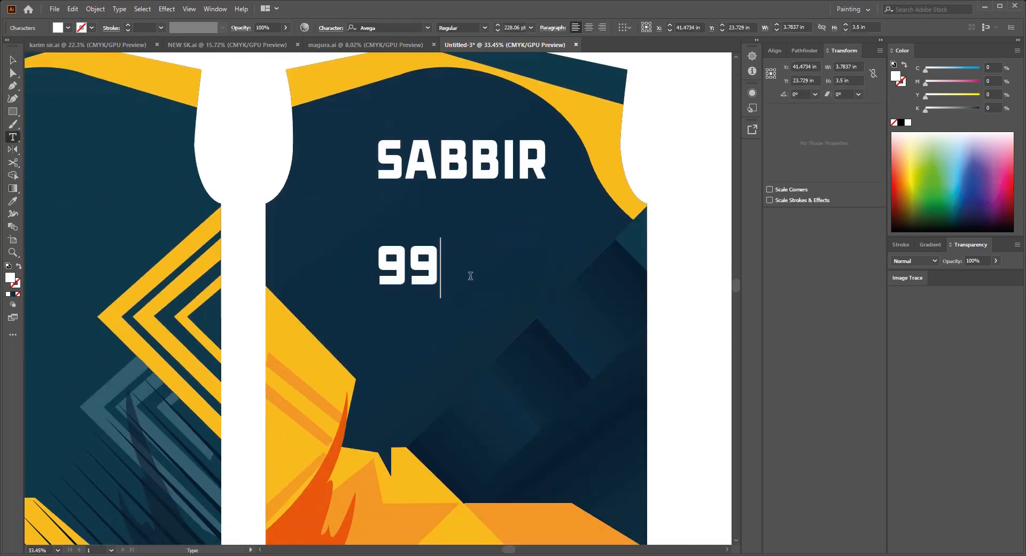
Step: Resize the number 99 to 10 in wide and 14 in high
click(11, 59)
text(10)
key(Tab)
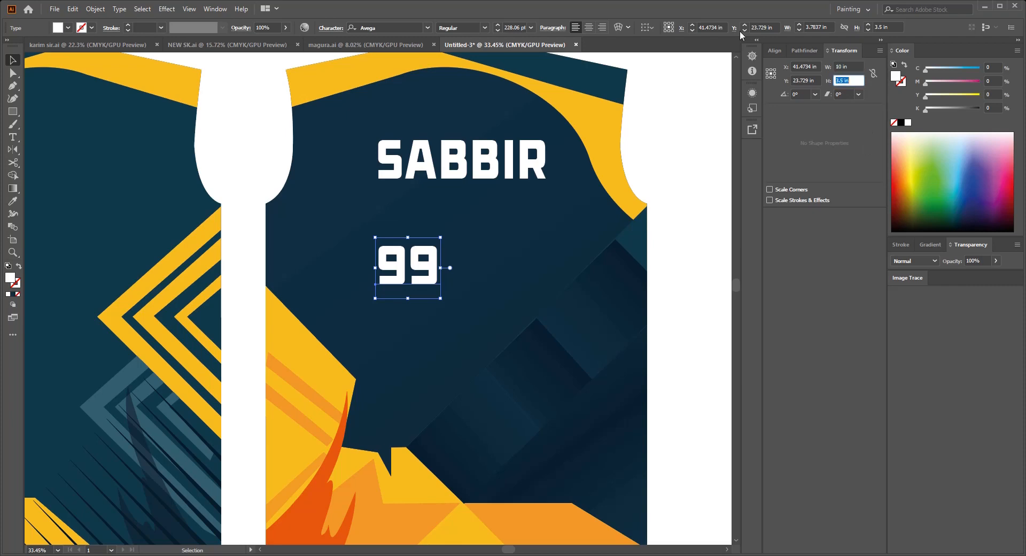
text(3)
key(Return)
Step: Move the number 99 below the player name and center the name horizontally with the back panel
scroll(593, 275, down, 2)
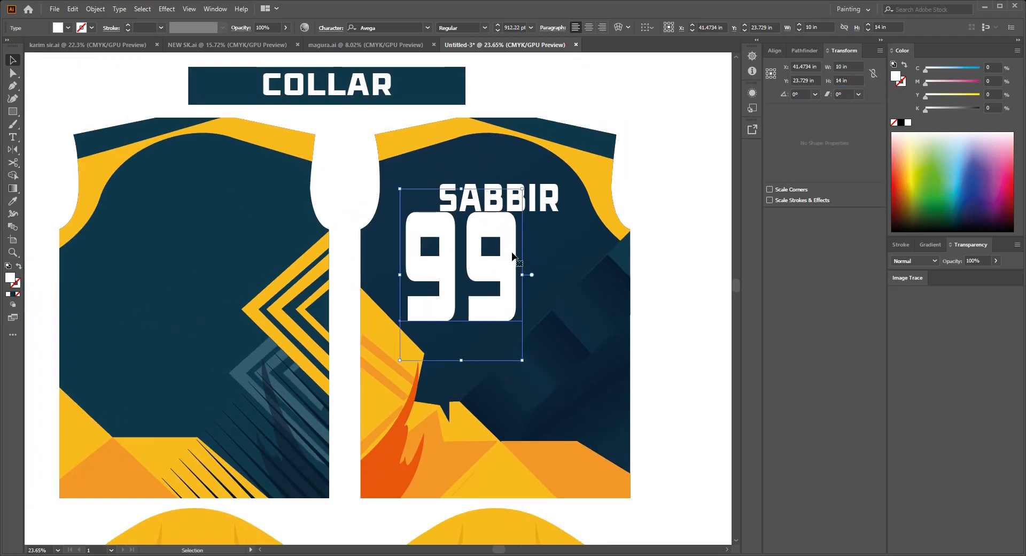
drag(516, 257, 555, 282)
scroll(598, 236, down, 1)
drag(635, 209, 626, 259)
drag(525, 256, 497, 210)
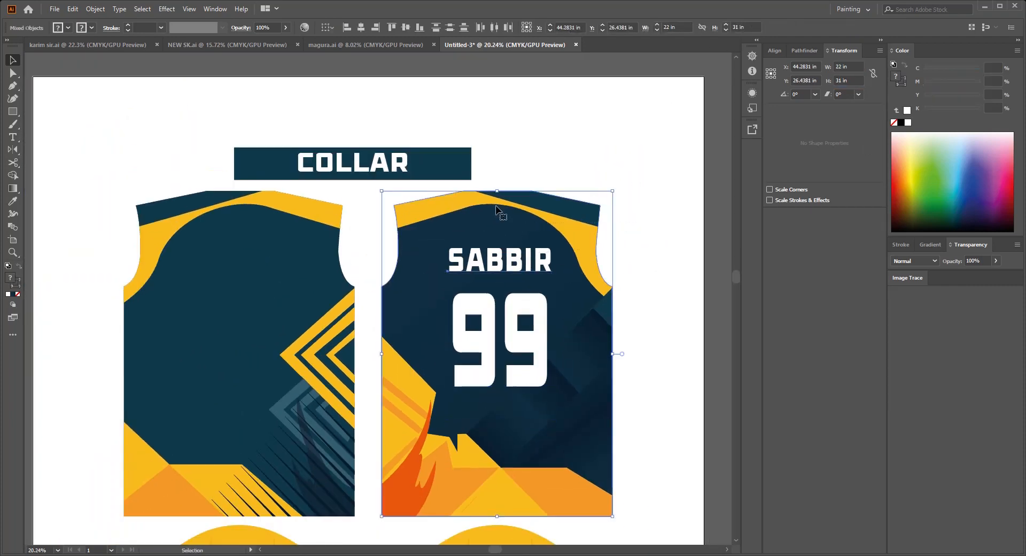
click(358, 31)
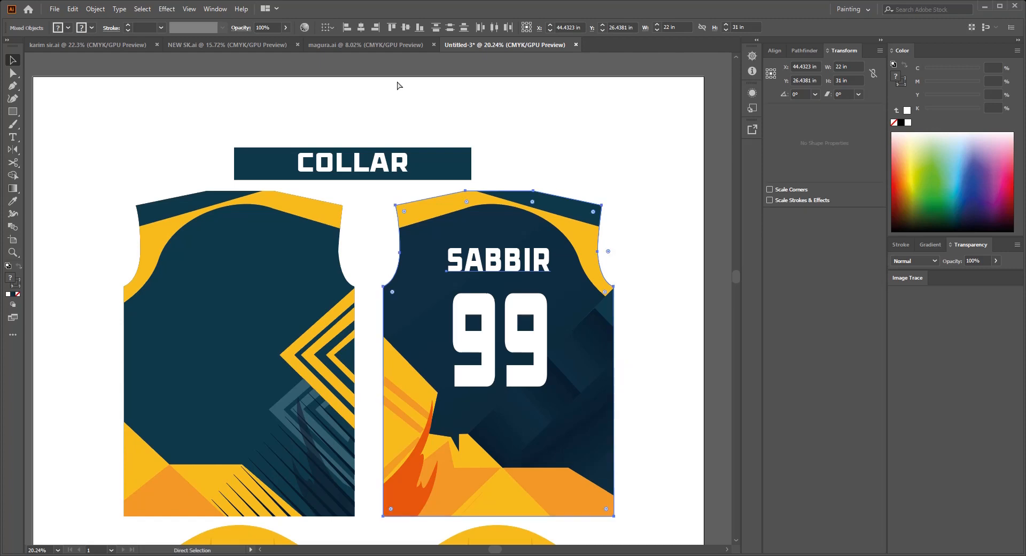
Step: Center the number 99 horizontally with the player name and the back panel
click(569, 330)
click(700, 285)
scroll(663, 261, down, 1)
drag(659, 258, 634, 238)
drag(628, 374, 502, 203)
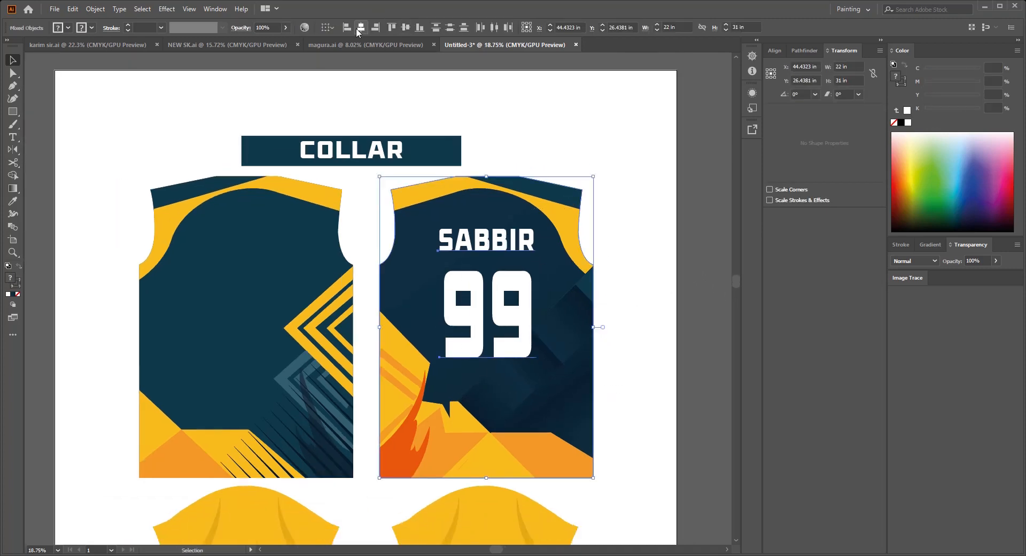
click(358, 33)
click(409, 31)
drag(527, 264, 508, 258)
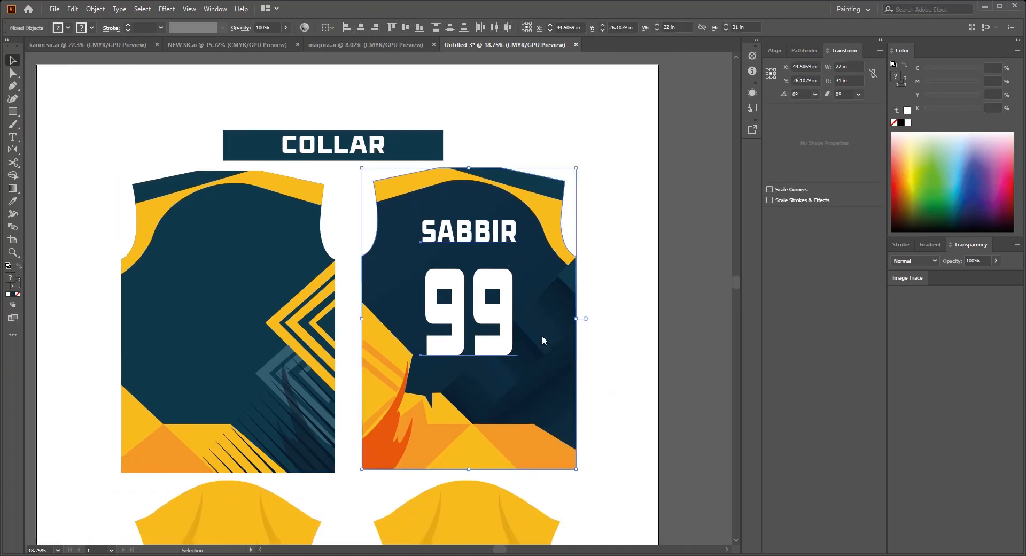
Step: Group the back panel with its name and number, and align its bottom edge with the front panel's
key(ctrl+g)
click(588, 340)
scroll(580, 338, down, 1)
drag(626, 345, 384, 280)
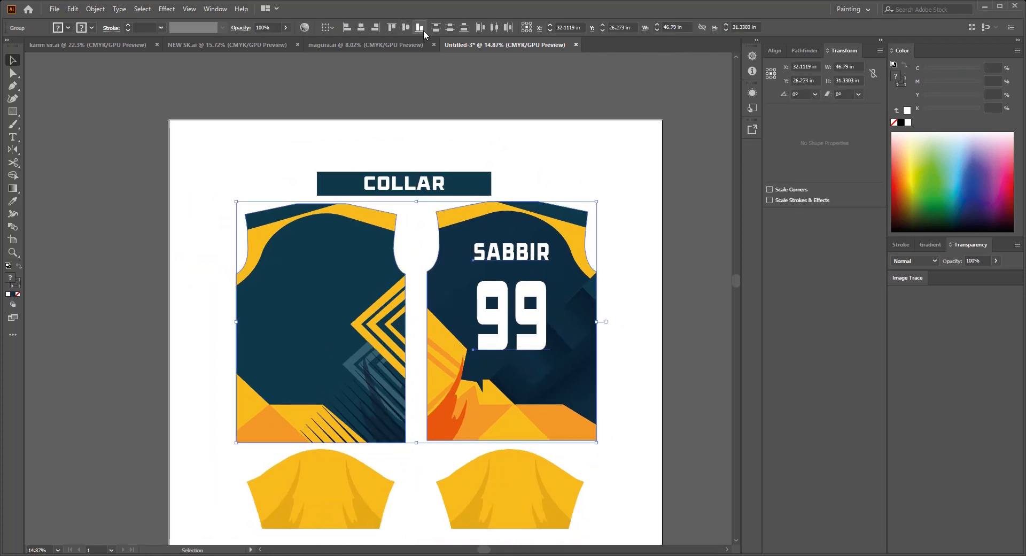
click(424, 31)
click(610, 345)
drag(602, 345, 619, 293)
scroll(608, 292, down, 1)
drag(608, 293, 576, 292)
drag(524, 454, 522, 449)
mouse_move(522, 445)
mouse_down()
mouse_move(511, 447)
mouse_move(532, 444)
mouse_up()
click(593, 247)
mouse_move(500, 217)
mouse_down()
mouse_move(517, 230)
mouse_move(508, 219)
mouse_up()
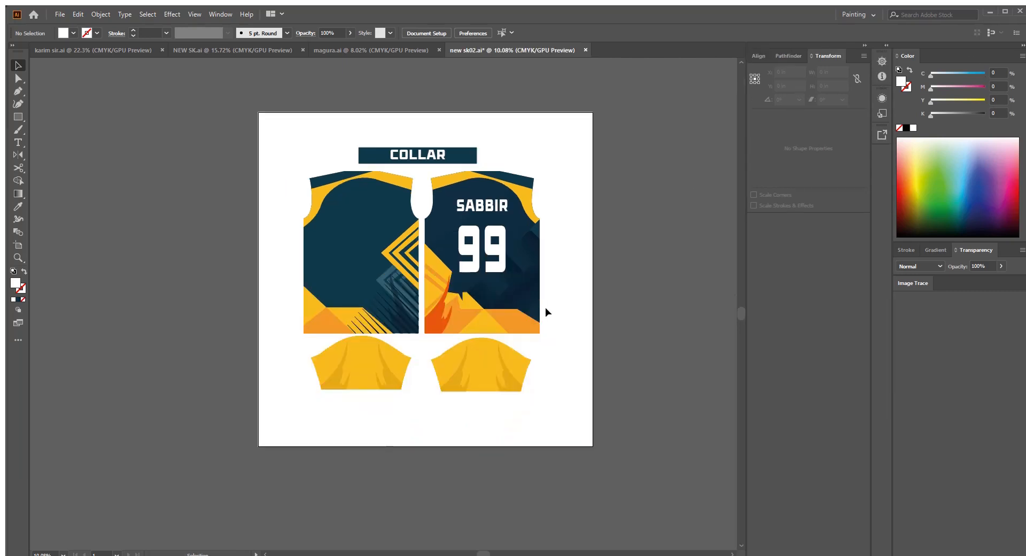
drag(563, 410, 574, 360)
scroll(460, 339, up, 3)
drag(431, 368, 462, 415)
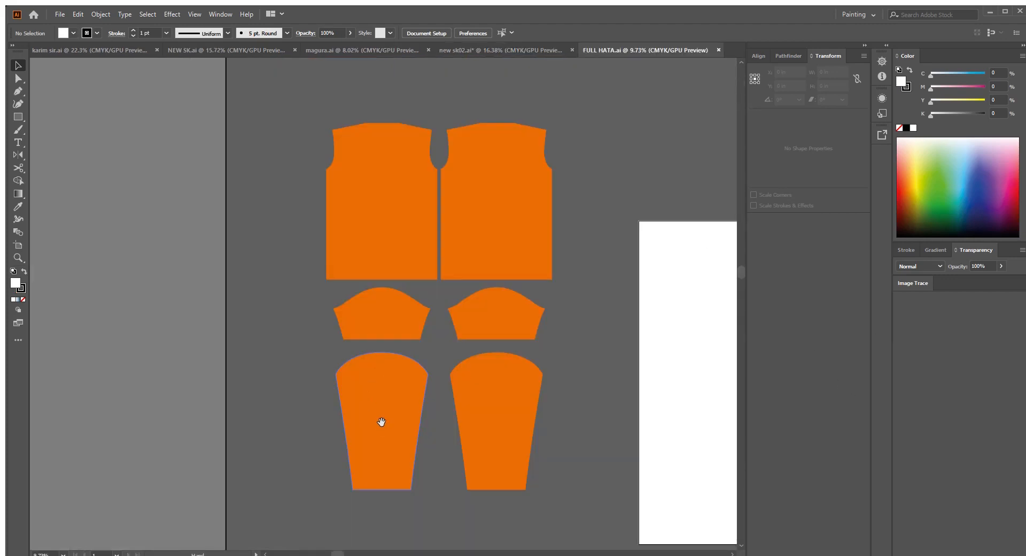
Step: Bring the long sleeve pattern into the jersey document below the short sleeves and fill it with the short sleeve's yellow
click(376, 351)
drag(377, 352, 408, 380)
scroll(418, 373, up, 2)
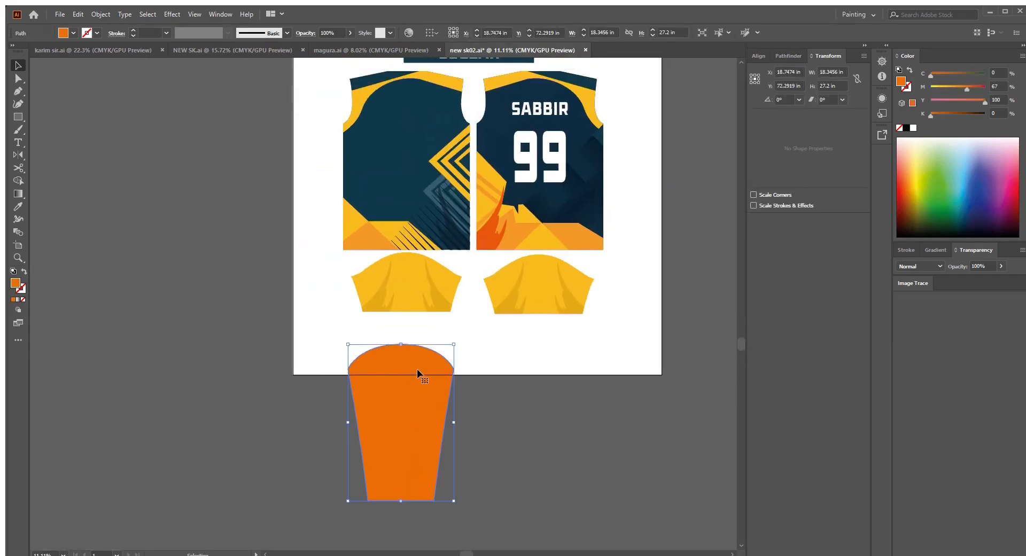
click(417, 283)
scroll(417, 283, down, 2)
Step: Duplicate the short sleeve below the front panel onto the area beside the artboard and release the copy's clipping mask
key(v)
drag(416, 291, 273, 327)
key(ctrl+z)
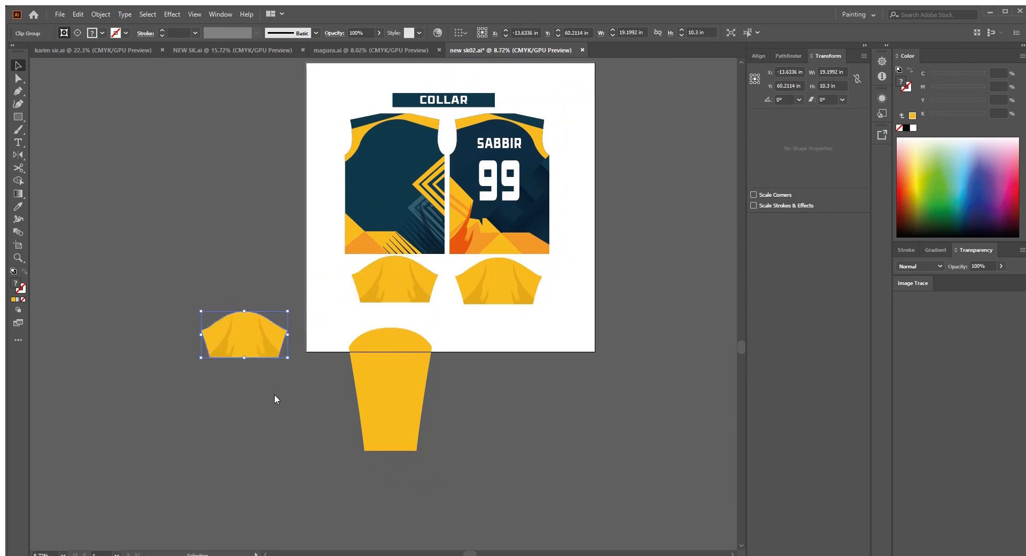
key(ctrl+alt+7)
click(244, 417)
Step: Move the released shading shapes onto the upper part of the long sleeve, centered on it
scroll(290, 375, up, 2)
mouse_move(276, 351)
mouse_down()
mouse_move(489, 424)
mouse_move(500, 400)
mouse_move(509, 416)
mouse_up()
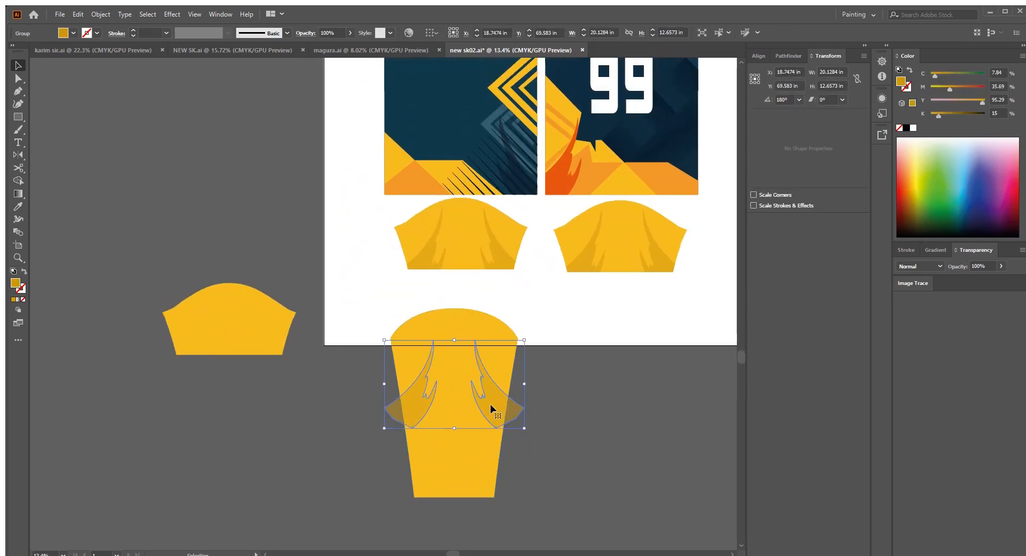
shift+click(514, 377)
click(616, 400)
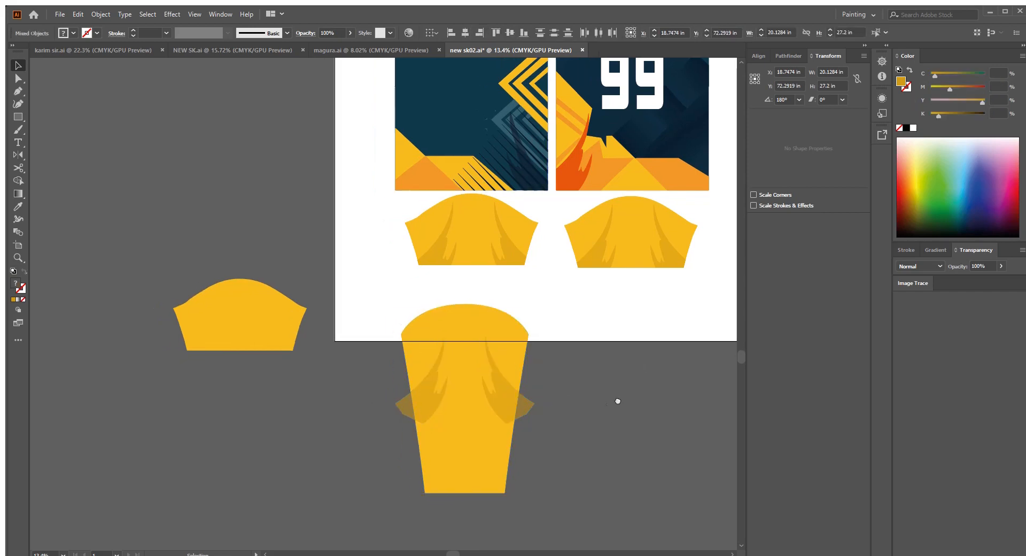
Step: Draw a vertical stripe about 2.3 in wide and 21.9 in high down the middle of the long sleeve
scroll(577, 411, up, 3)
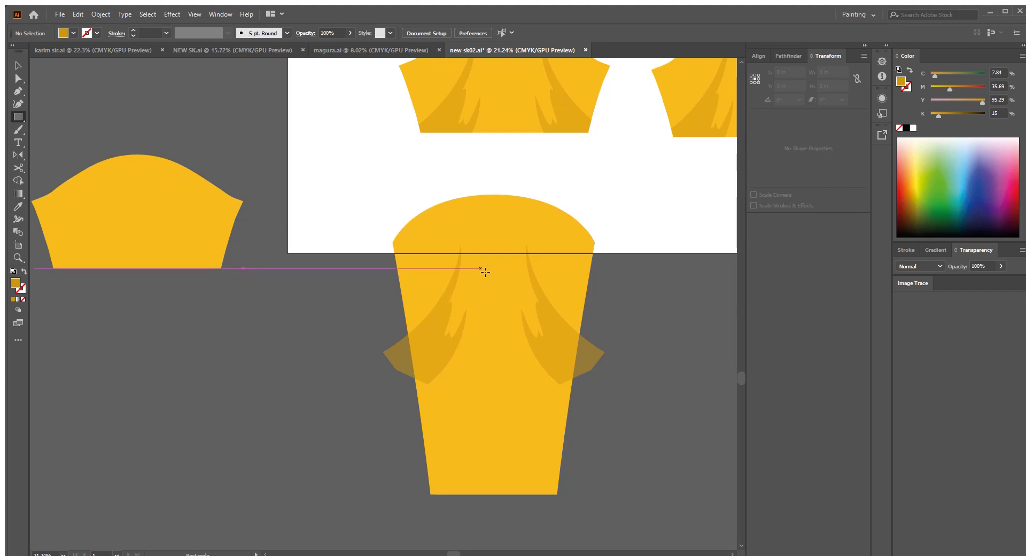
drag(490, 294, 509, 508)
mouse_move(533, 428)
mouse_down()
mouse_move(472, 438)
mouse_move(473, 453)
mouse_up()
scroll(473, 453, down, 1)
key(v)
scroll(414, 336, down, 1)
drag(450, 323, 413, 394)
Step: Fill the long sleeve's stripe with the dark teal of the front panel
key(i)
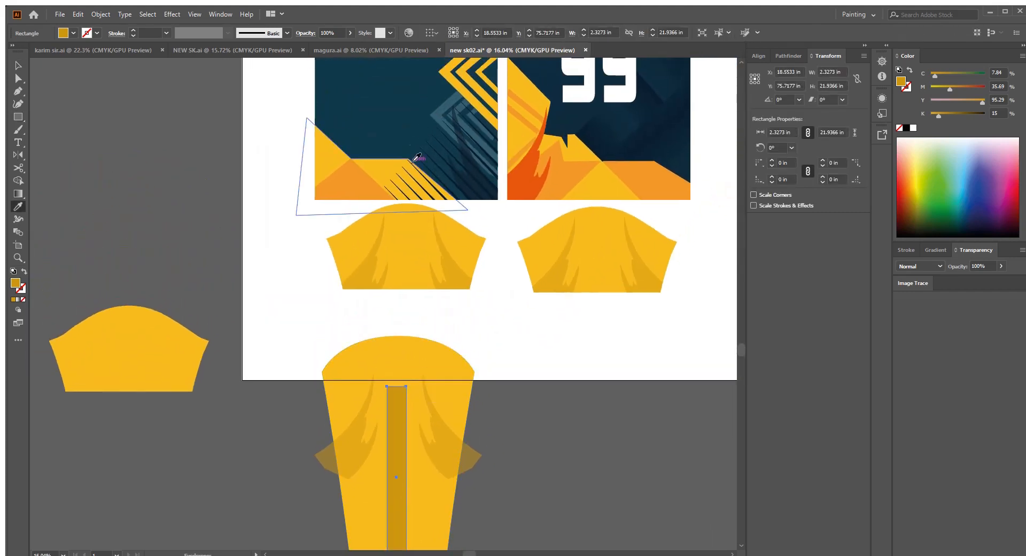
click(417, 152)
key(v)
click(541, 415)
Step: Center the stripe, shading shapes and long sleeve horizontally with one another
drag(543, 420, 295, 434)
click(467, 34)
scroll(554, 262, down, 2)
drag(557, 264, 536, 462)
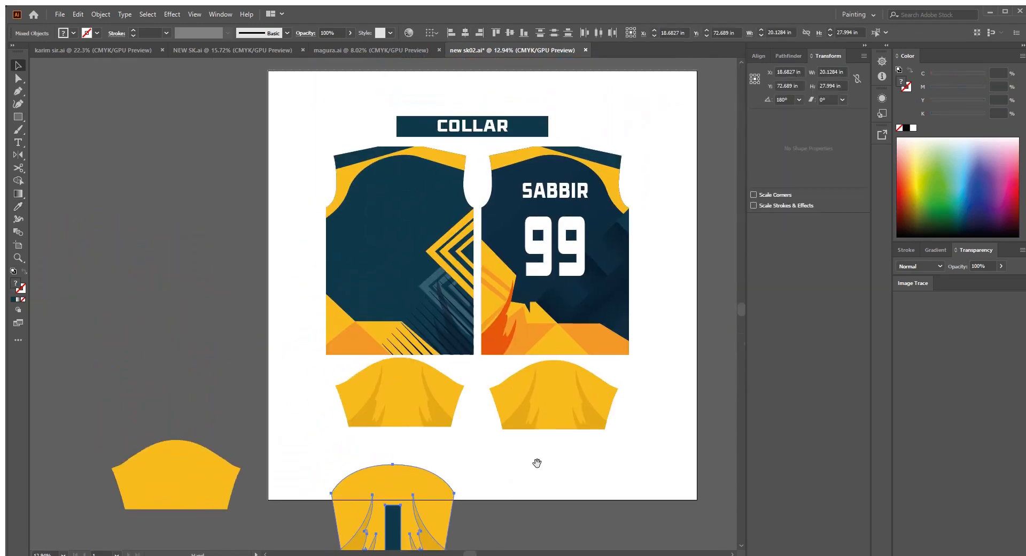
scroll(542, 422, down, 3)
mouse_move(550, 380)
mouse_down()
mouse_move(550, 472)
mouse_move(533, 376)
mouse_up()
scroll(566, 360, up, 5)
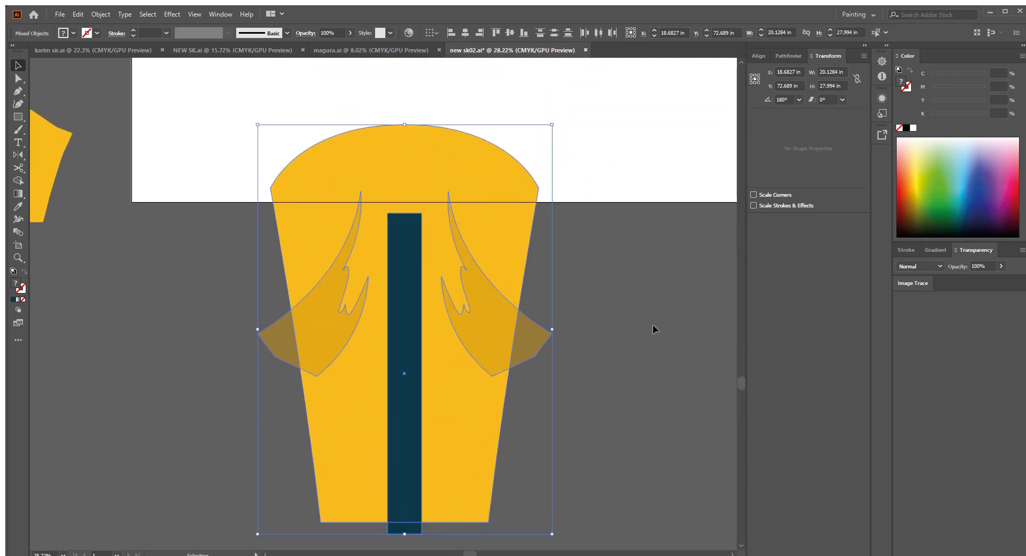
Step: Shorten the long sleeve's stripe from its upper end to about 21 in high
click(404, 235)
drag(409, 260, 408, 234)
scroll(443, 276, down, 2)
drag(592, 285, 572, 292)
click(571, 288)
Step: Clip the shading and stripe inside the long sleeve shape, and delete the leftover short sleeve copy beside the artboard
click(484, 211)
key(a)
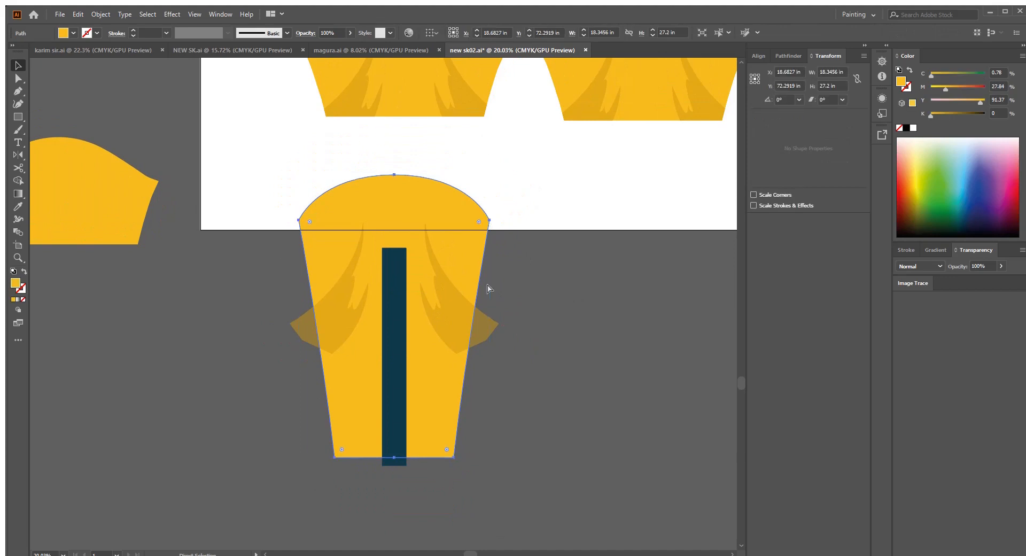
key(ctrl+shift+bracketright)
drag(490, 283, 458, 275)
drag(371, 216, 539, 469)
key(ctrl+z)
drag(375, 245, 465, 379)
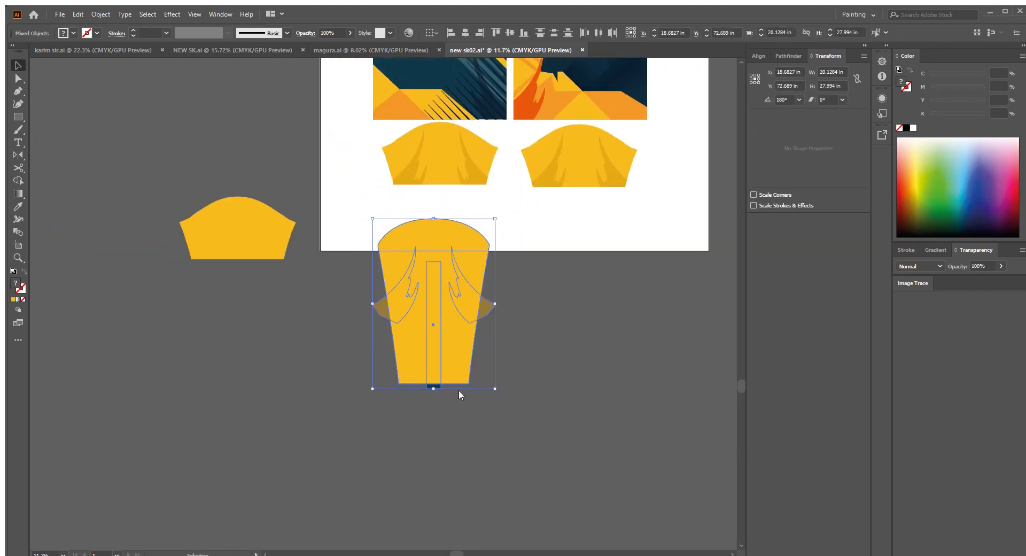
key(ctrl+7)
click(557, 338)
drag(557, 338, 560, 381)
click(272, 275)
key(Delete)
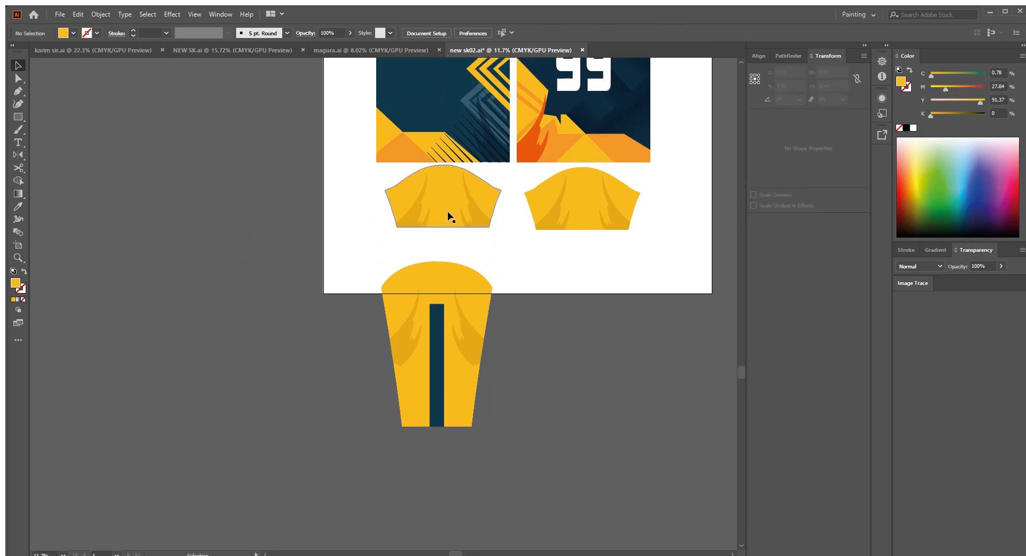
Step: Duplicate the long sleeve beside the original and fill the copy's body with the front panel's dark teal
scroll(481, 301, down, 2)
drag(472, 317, 527, 387)
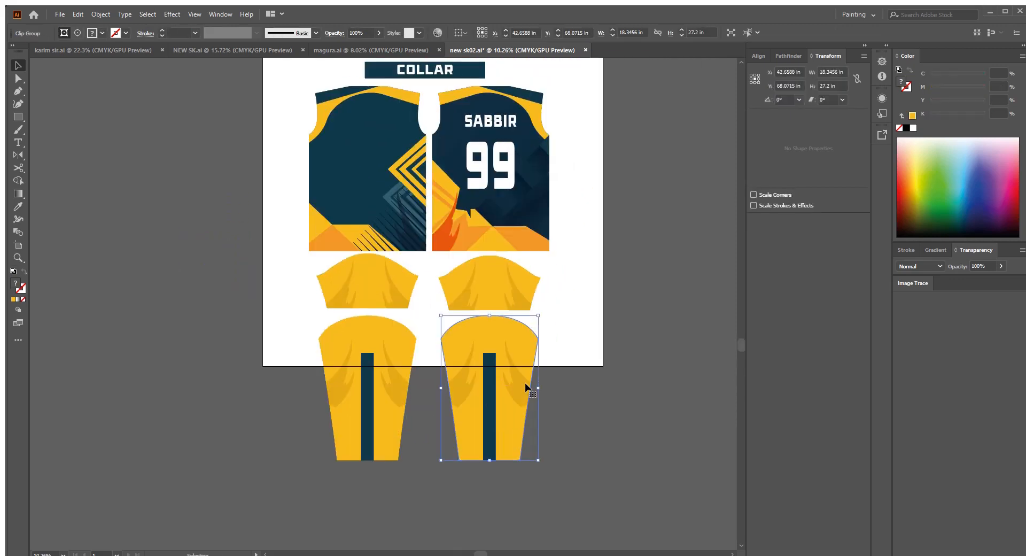
key(ctrl+shift+a)
click(523, 336)
key(i)
click(355, 156)
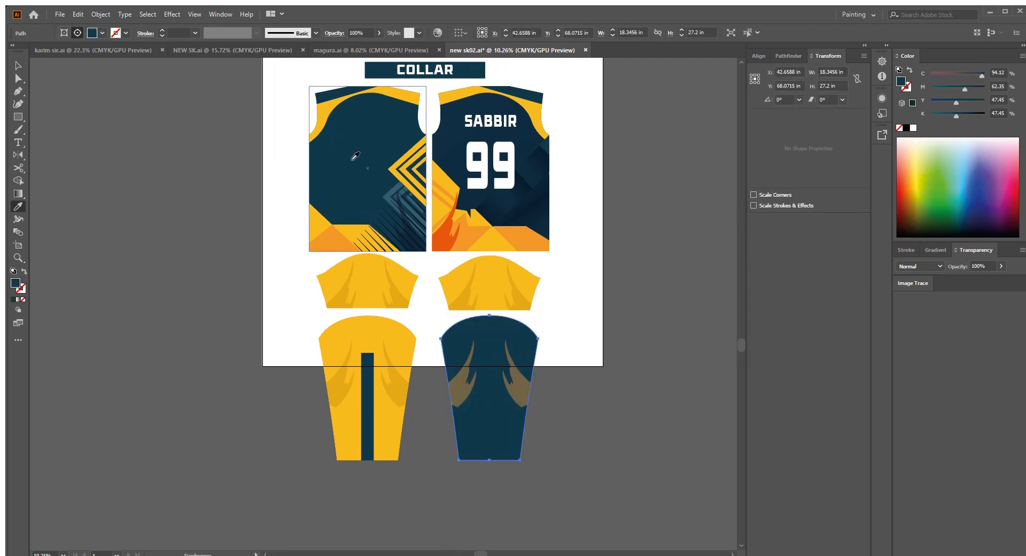
Step: Fill the stripe on the dark teal long sleeve with the yellow of the other long sleeve
click(492, 400)
key(i)
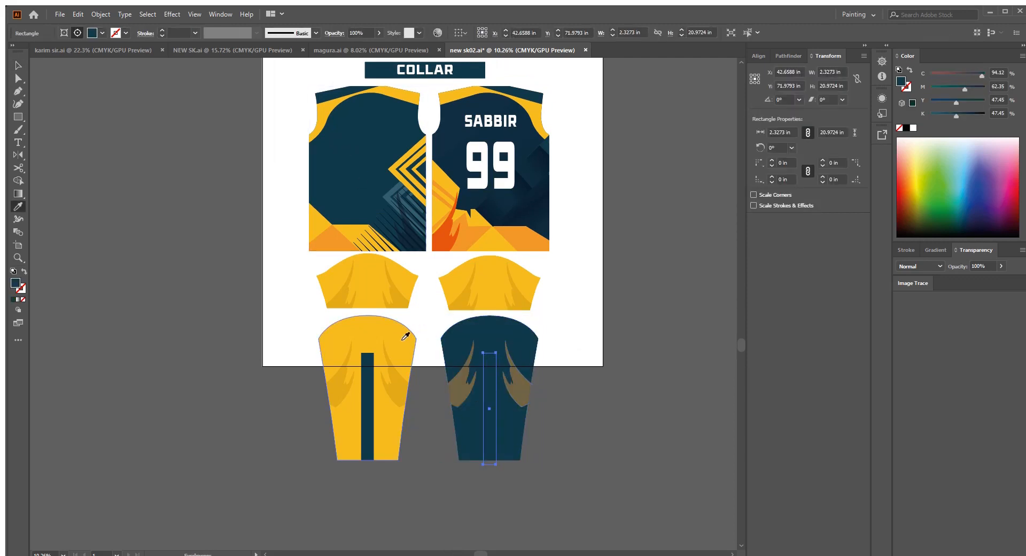
click(400, 336)
key(v)
click(595, 415)
Step: Recolor both shading shapes on the dark long sleeve to the sleeve's teal with black raised to 68%
click(526, 386)
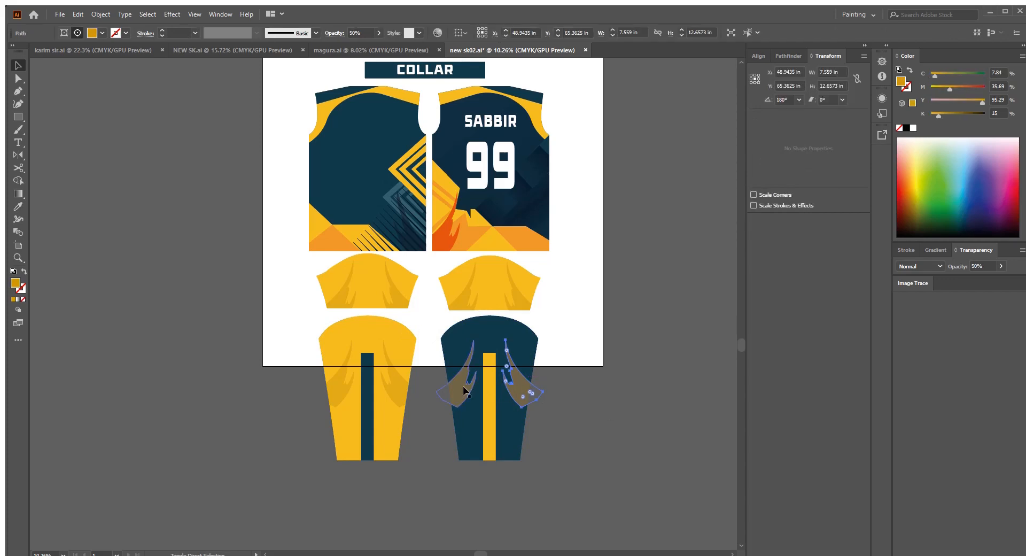
drag(480, 341, 496, 411)
key(i)
click(505, 369)
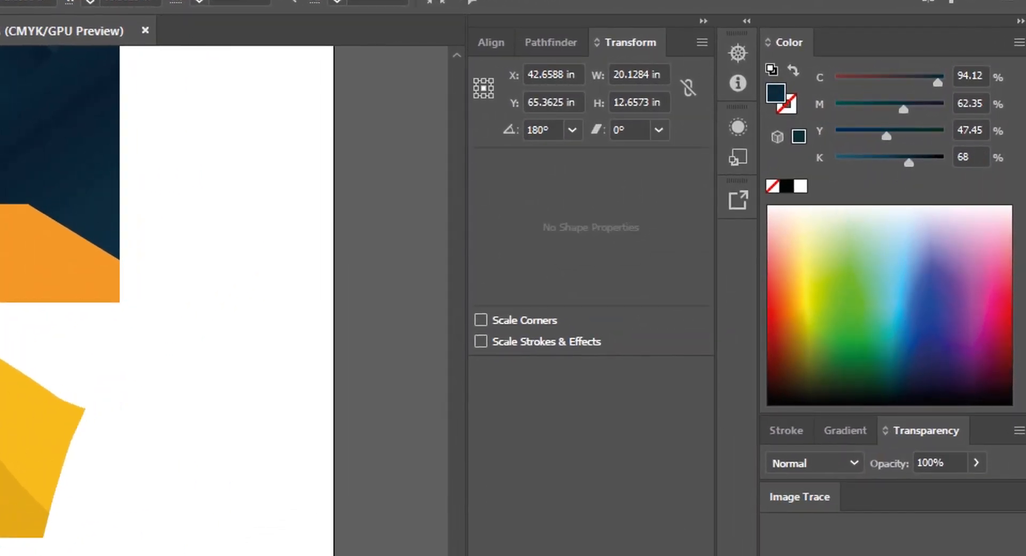
click(615, 425)
drag(614, 425, 614, 350)
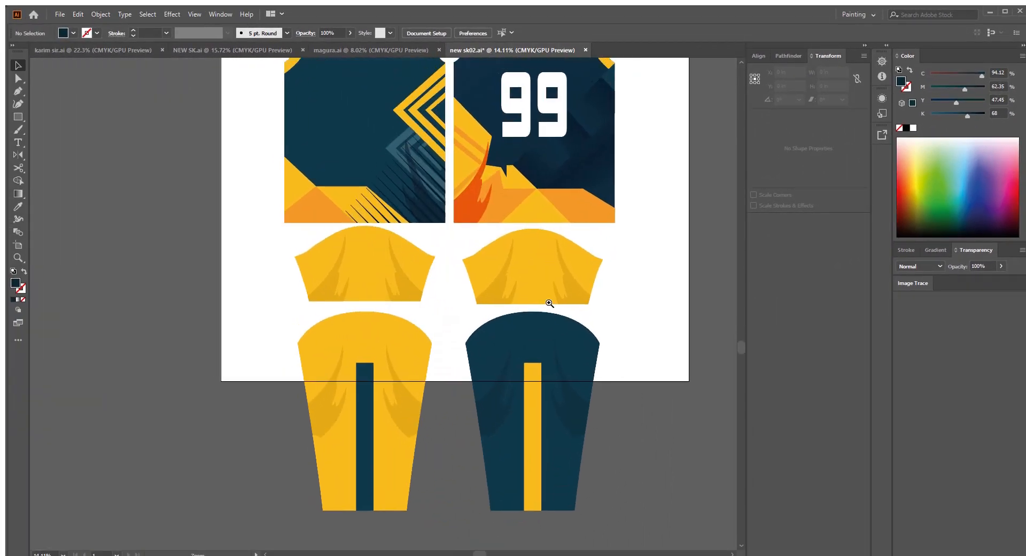
Step: Delete the short sleeve below the back panel
drag(548, 301, 565, 297)
click(537, 268)
key(Delete)
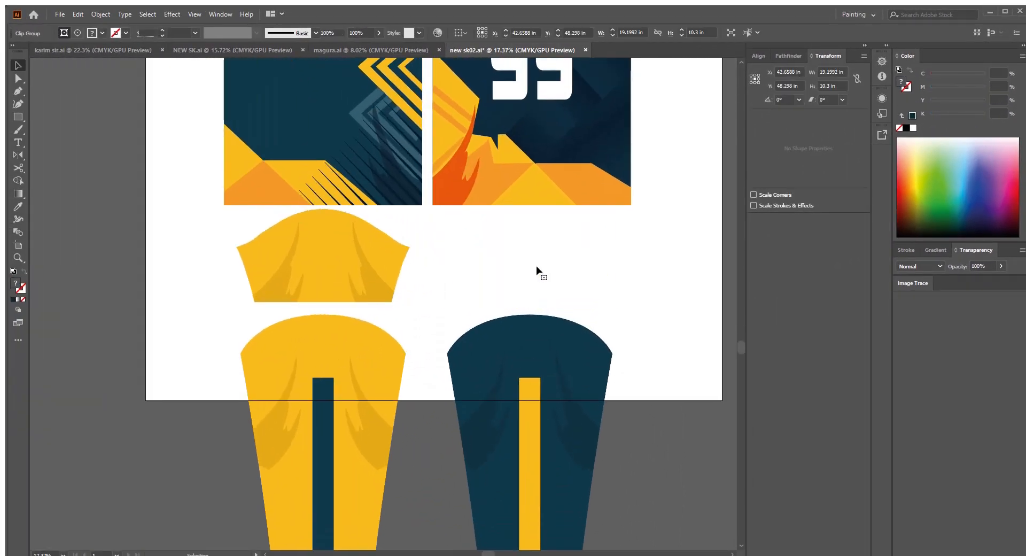
Step: Move the remaining short sleeve off the artboard and release its clipping mask
drag(426, 327, 559, 263)
scroll(556, 264, down, 3)
drag(487, 216, 262, 423)
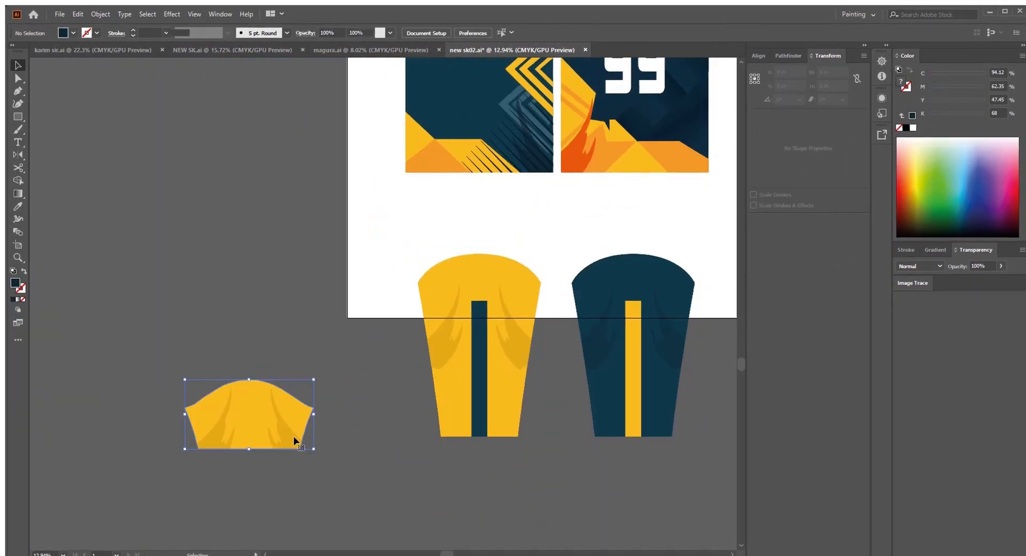
scroll(274, 345, up, 2)
key(ctrl+alt+7)
click(325, 433)
drag(347, 407, 409, 420)
Step: Draw a vertical dark teal stripe about 2.3 in wide and 7.8 in high on the short sleeve
scroll(409, 420, down, 1)
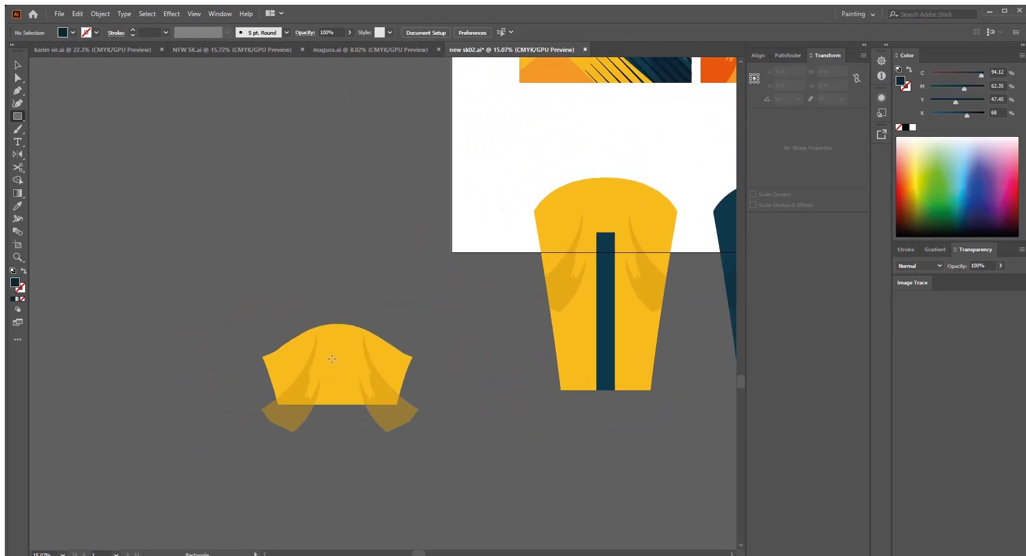
drag(351, 421, 351, 421)
drag(337, 390, 356, 395)
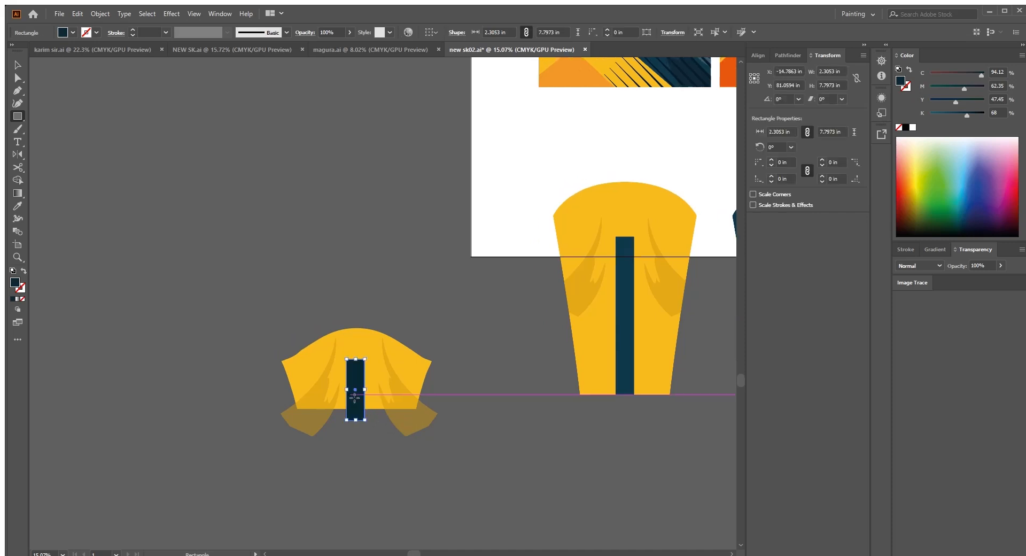
key(v)
Step: Center the stripe and shading shapes horizontally with the short sleeve
click(431, 356)
click(339, 345)
drag(299, 315, 456, 445)
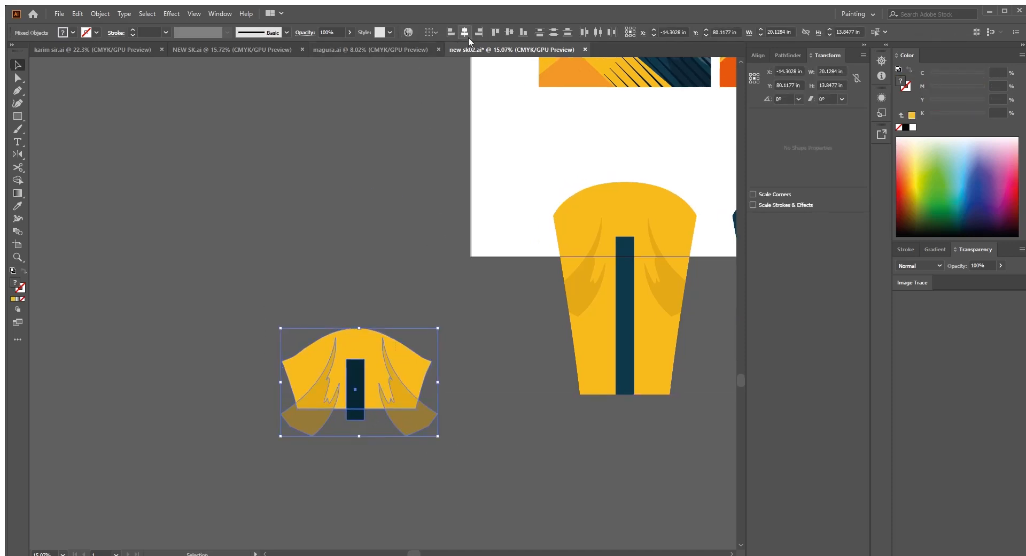
Step: Bring the short sleeve shape to the front and clip the shading and stripe inside it
key(a)
click(368, 355)
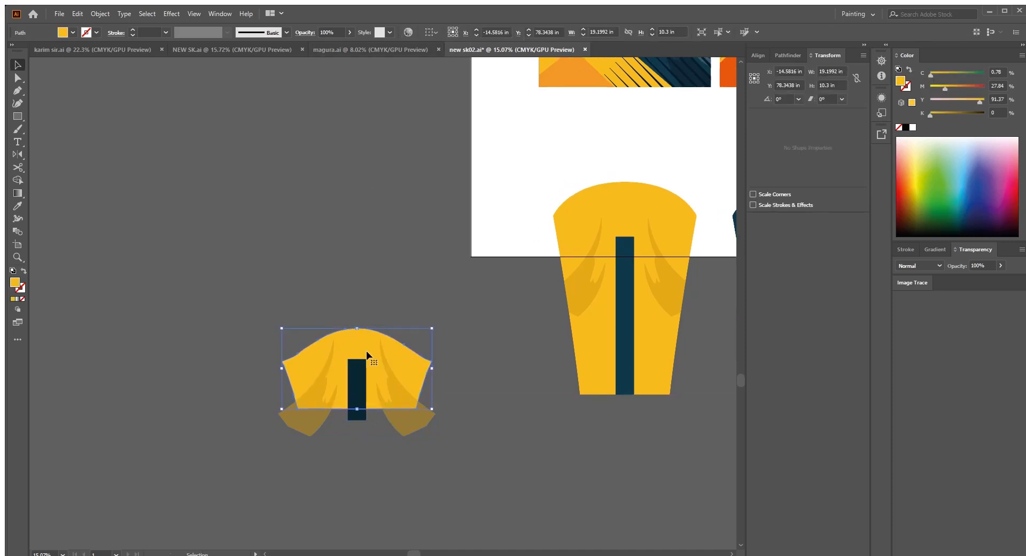
key(ctrl+shift+bracketright)
drag(438, 466, 448, 466)
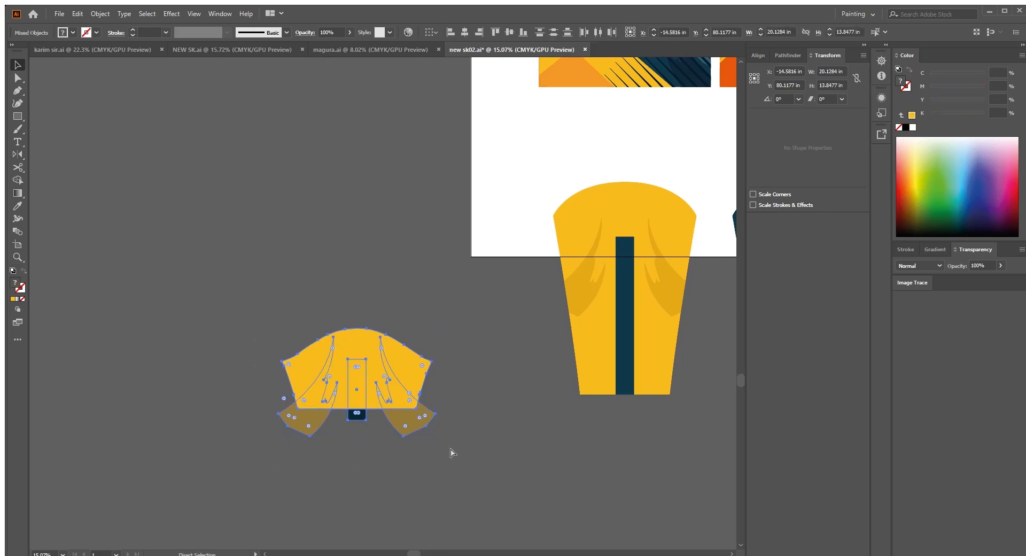
key(ctrl+7)
Step: Move the clipped short sleeve below the front panel and place a duplicate below the back panel
scroll(403, 379, down, 1)
drag(402, 378, 557, 222)
drag(577, 228, 571, 308)
scroll(618, 415, up, 1)
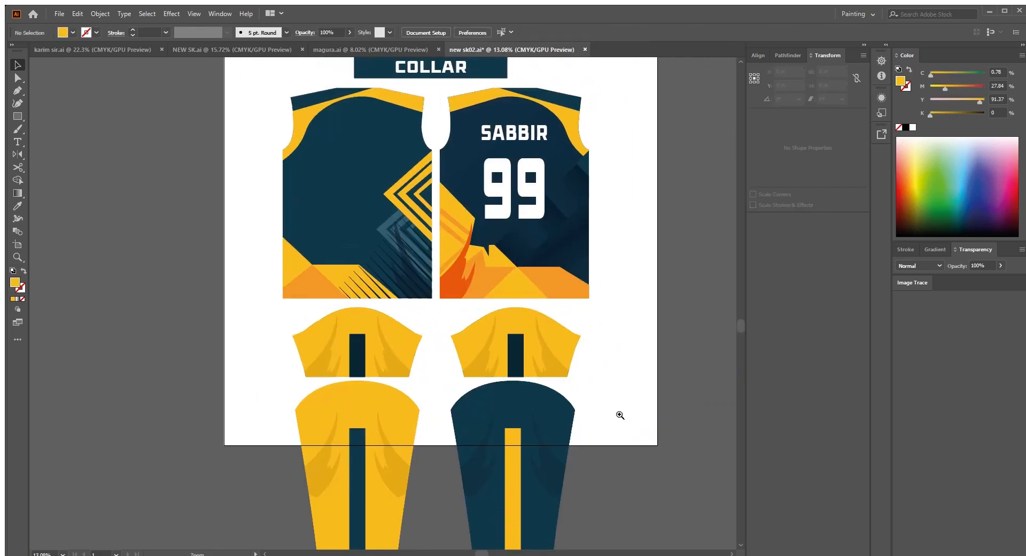
Step: Fill the body of the short sleeve below the back panel with the long sleeve's dark teal
scroll(561, 337, up, 1)
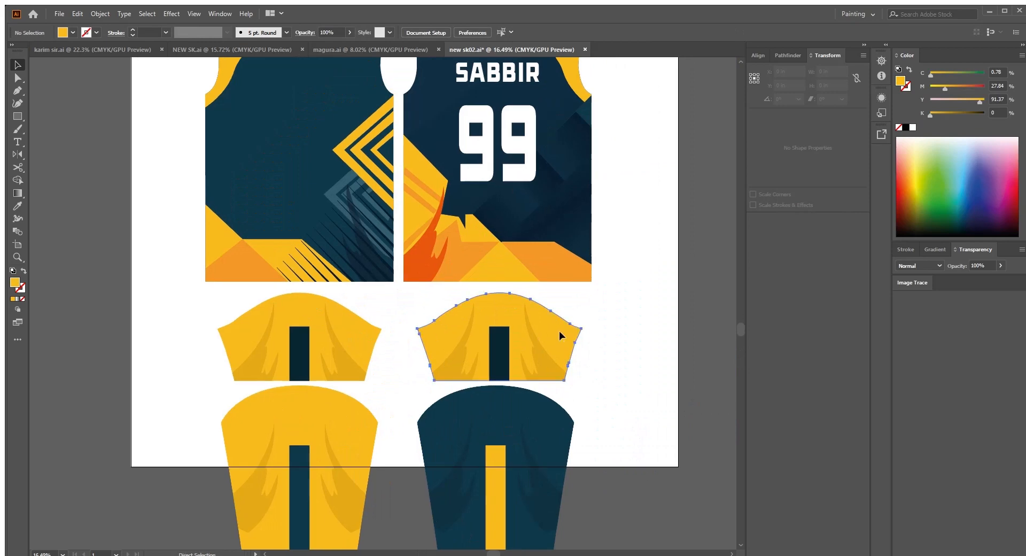
click(496, 414)
key(v)
Step: Fill the stripe on the dark teal short sleeve with the yellow of the other short sleeve
click(494, 359)
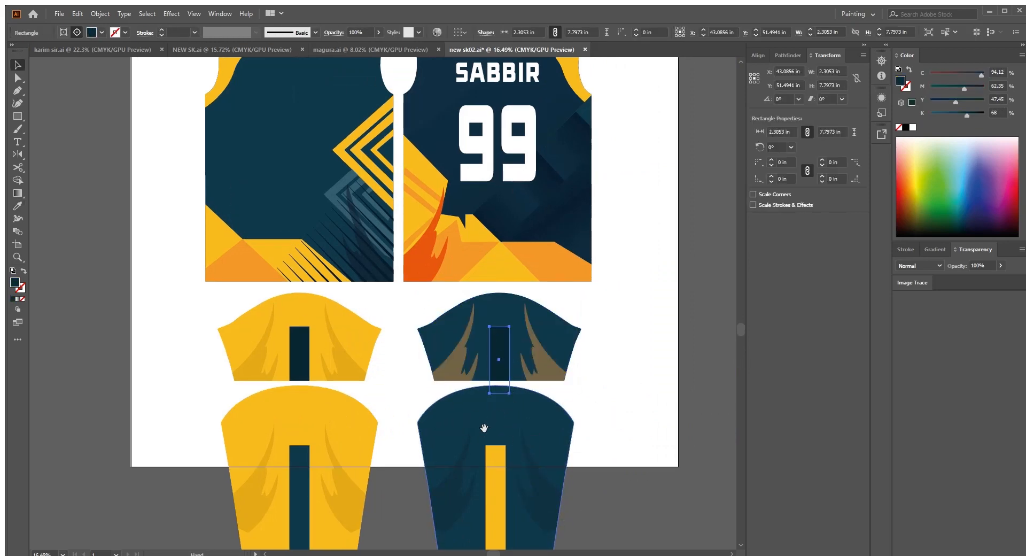
drag(483, 427, 488, 394)
key(i)
click(307, 288)
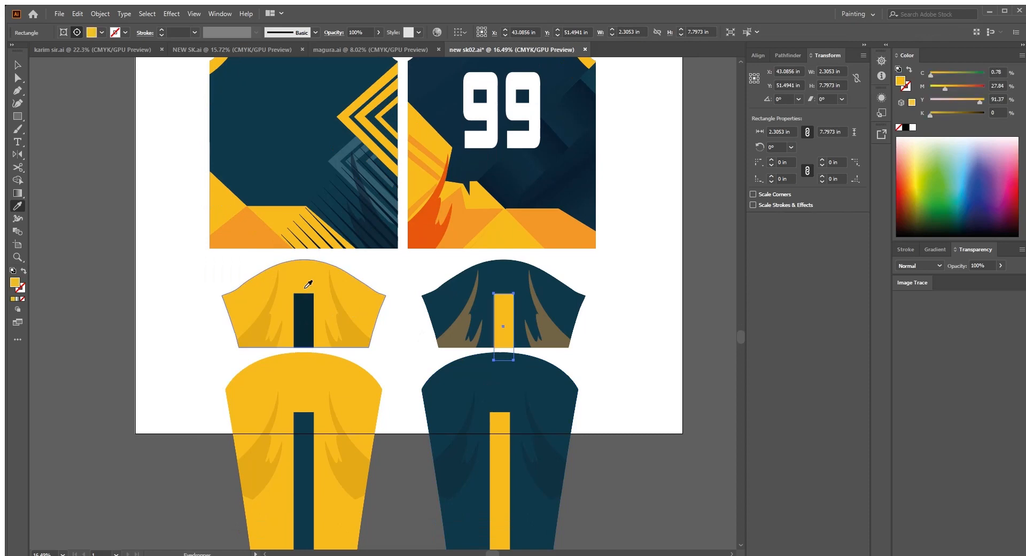
key(v)
click(618, 397)
drag(619, 398, 617, 299)
Step: Match the stripe color on the yellow short sleeve to the teal stripe on the yellow long sleeve
drag(345, 247, 327, 267)
drag(376, 315, 359, 359)
key(v)
shift+click(329, 447)
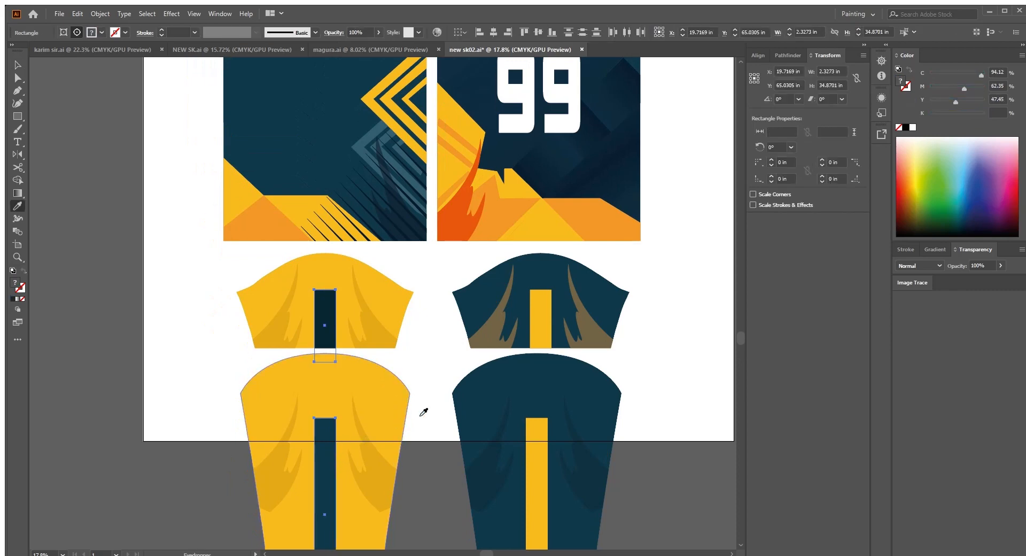
click(680, 436)
drag(679, 437, 640, 412)
Step: Recolor the dark short sleeve's shading shapes to match the 50% opacity dark shading on the dark long sleeve
mouse_move(510, 286)
mouse_down()
mouse_move(527, 301)
mouse_move(505, 295)
mouse_up()
click(544, 306)
shift+click(457, 301)
key(i)
click(551, 438)
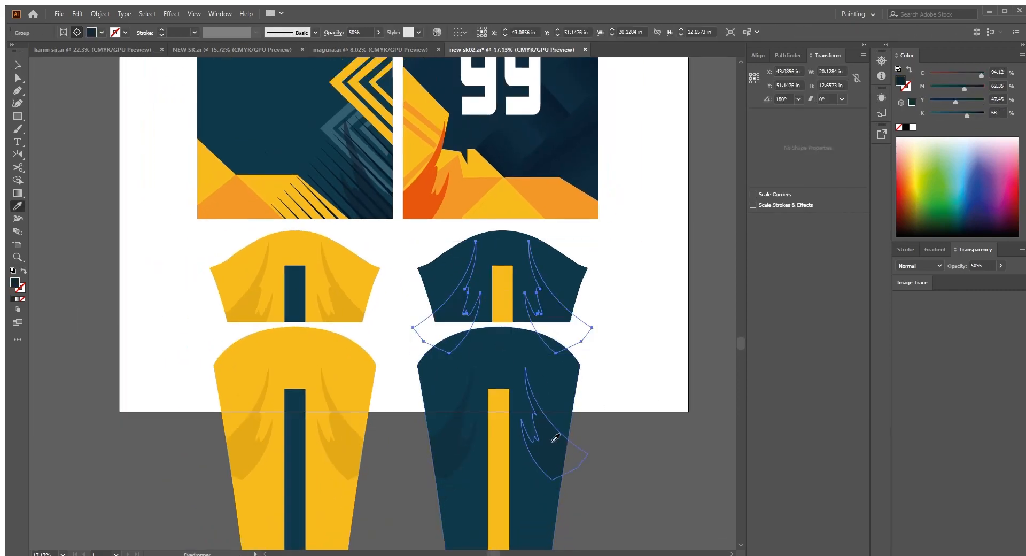
key(v)
click(674, 368)
drag(674, 373, 658, 396)
scroll(588, 337, down, 2)
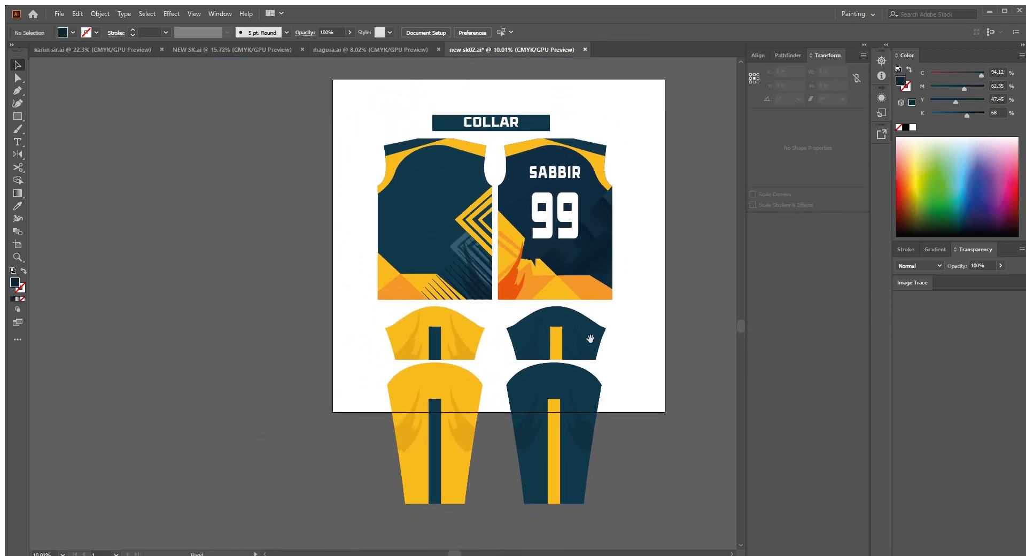
Step: Move the complete set of jersey pieces off the artboard to the empty area beside it
drag(598, 417, 610, 425)
drag(575, 409, 634, 417)
drag(616, 417, 364, 388)
drag(462, 394, 549, 421)
click(549, 374)
Step: Draw a rectangle across the jersey pieces beside the artboard
scroll(549, 375, up, 2)
drag(549, 375, 602, 373)
scroll(603, 373, down, 1)
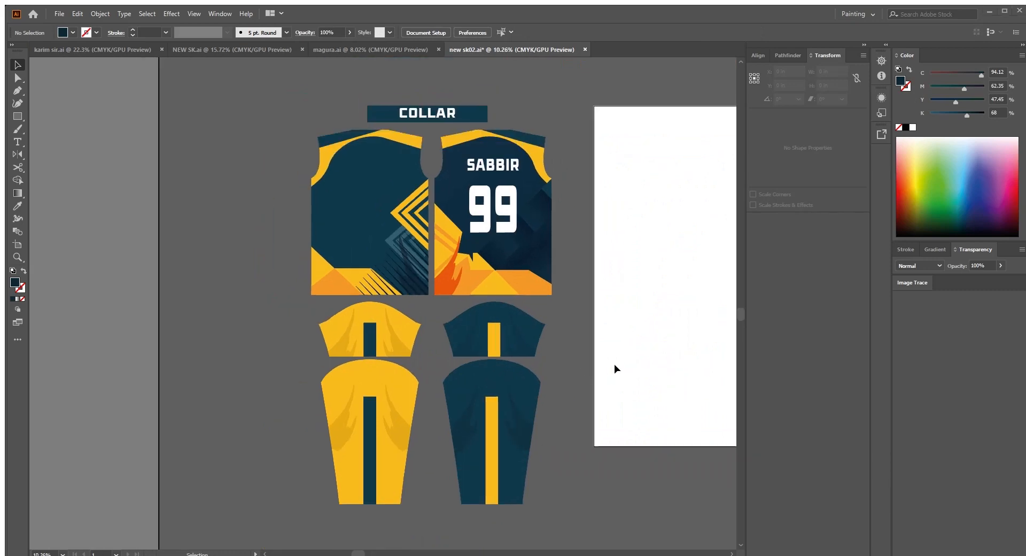
key(m)
drag(279, 88, 556, 460)
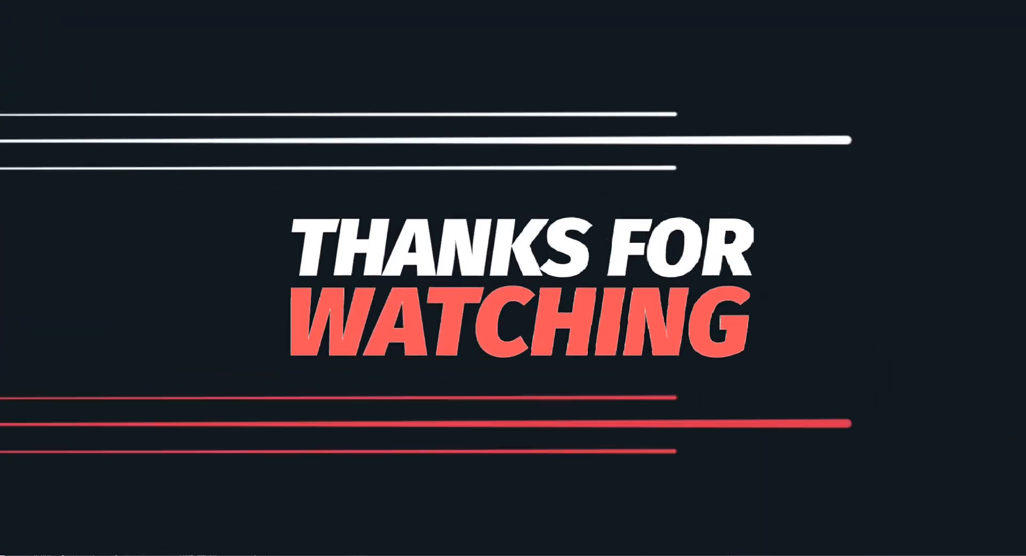